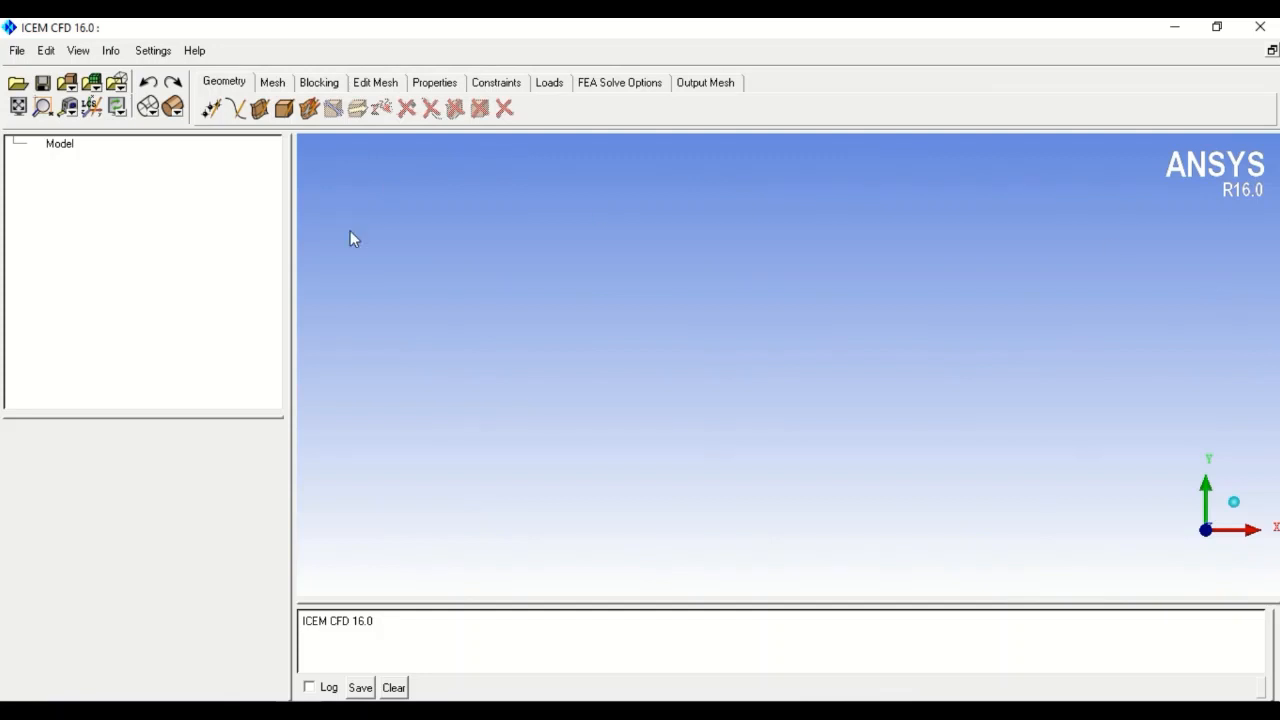
# - Create a point at the origin (0,0,0) using explicit coordinates
pyautogui.click(214, 108)
pyautogui.click(52, 553)
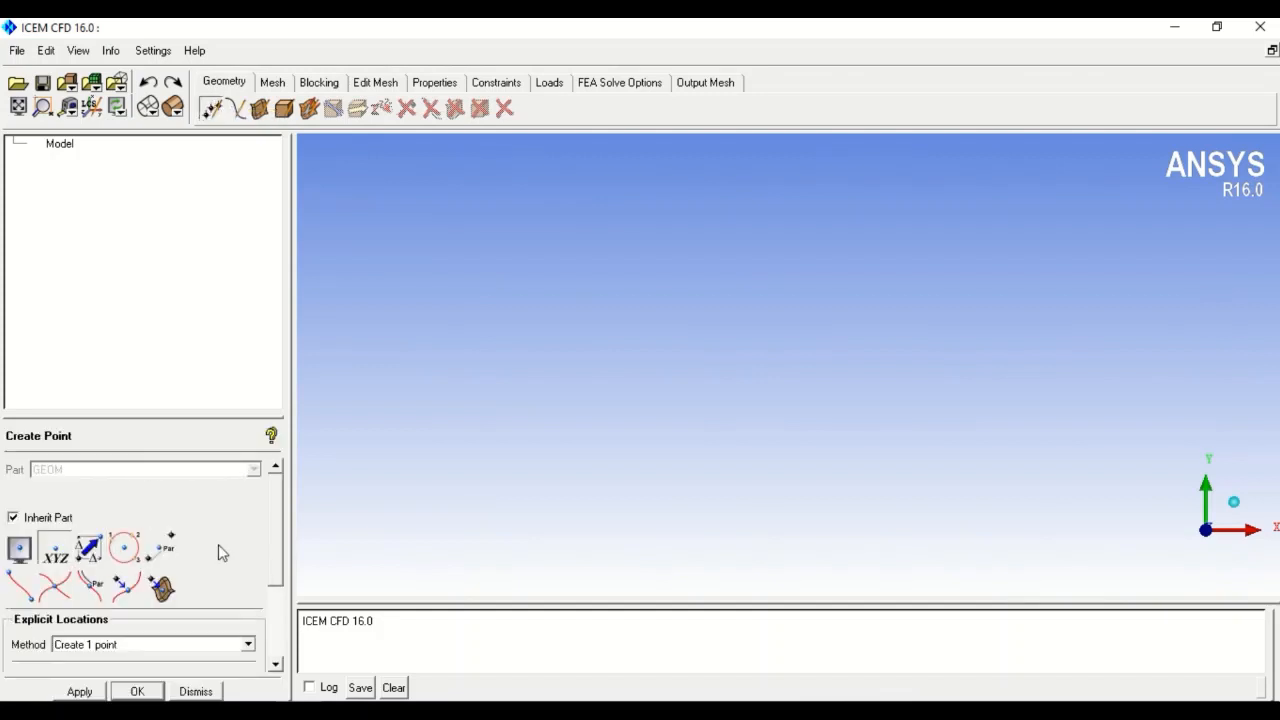
pyautogui.moveTo(279, 528); pyautogui.dragTo(290, 601)
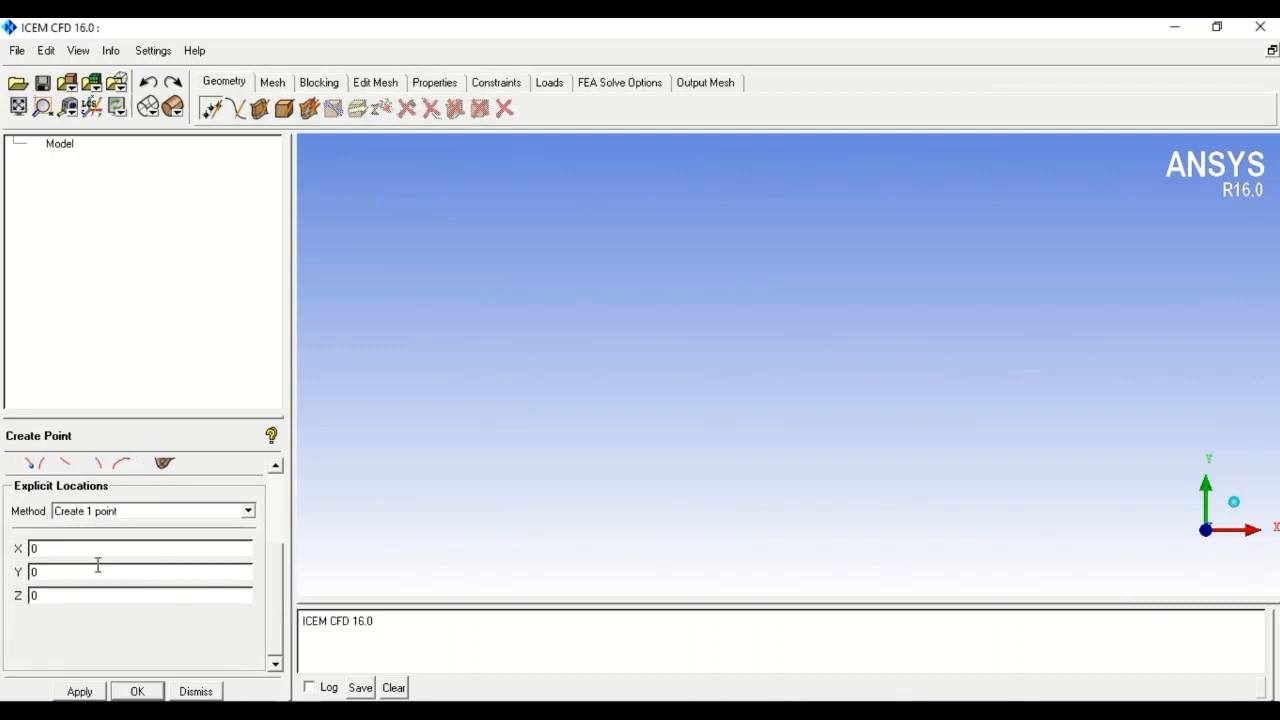
pyautogui.click(87, 694)
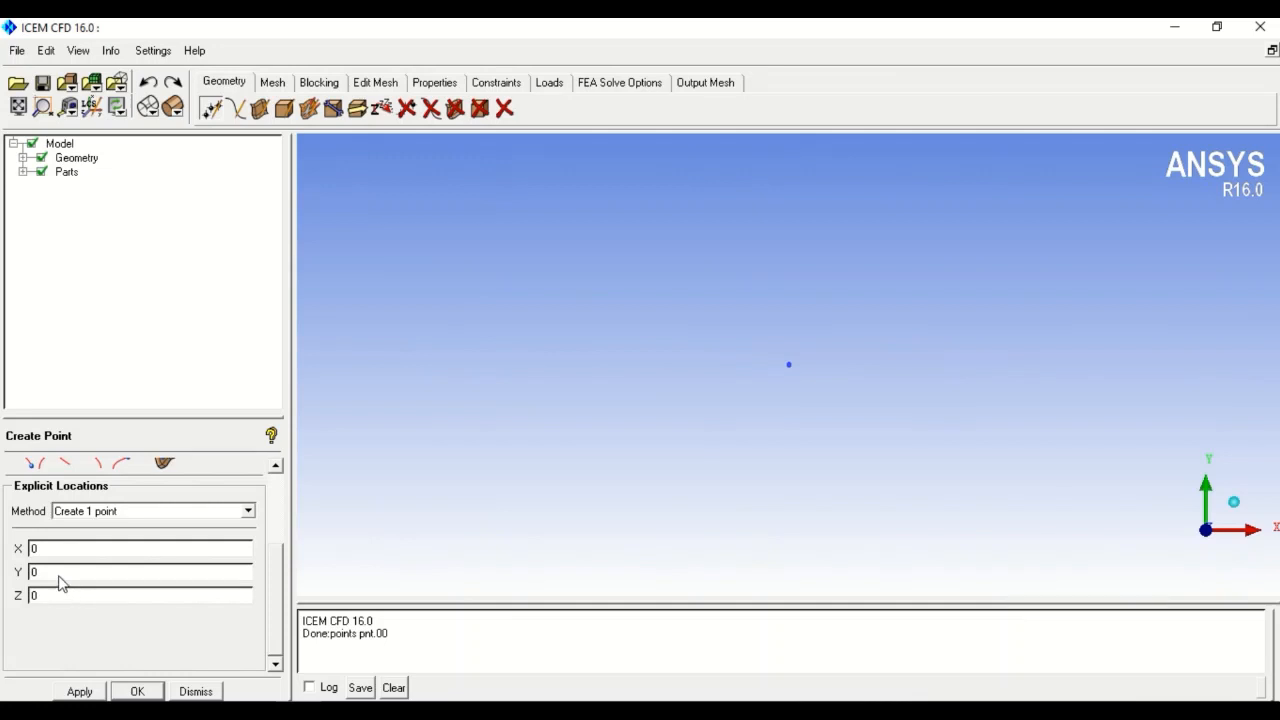
# - Add points on the Y axis at Y = 5 and Y = -5
pyautogui.moveTo(60, 578); pyautogui.dragTo(11, 572)
pyautogui.write('5')
pyautogui.click(100, 691)
pyautogui.moveTo(76, 573); pyautogui.dragTo(12, 573)
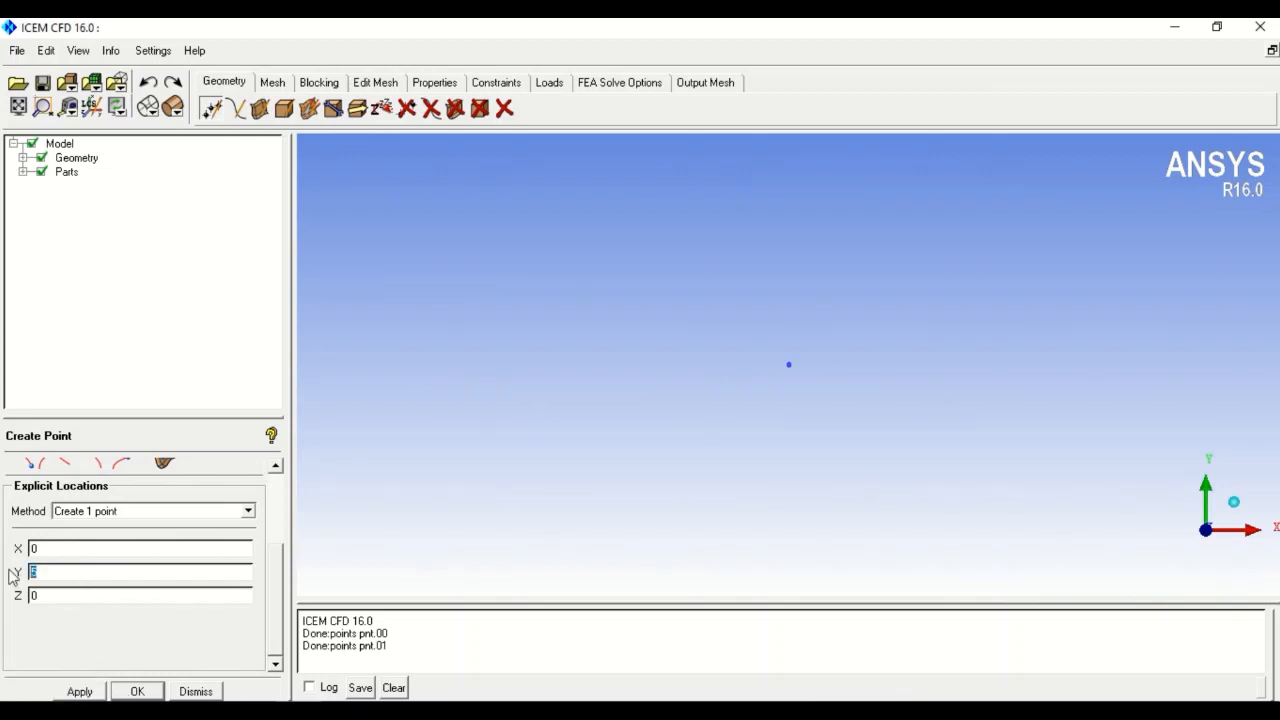
pyautogui.write('-5')
pyautogui.click(97, 692)
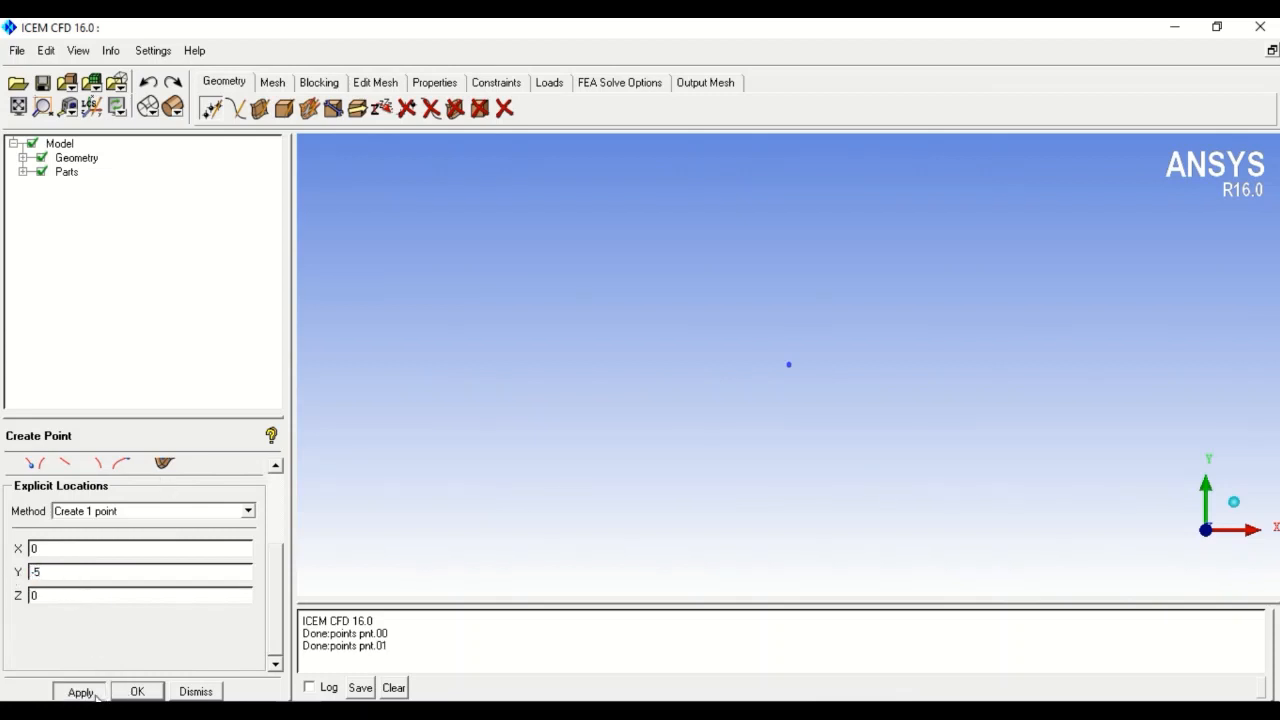
# - Add points at Y = 10 and Y = -10, then fit the view
pyautogui.moveTo(56, 573); pyautogui.dragTo(9, 571)
pyautogui.write('10')
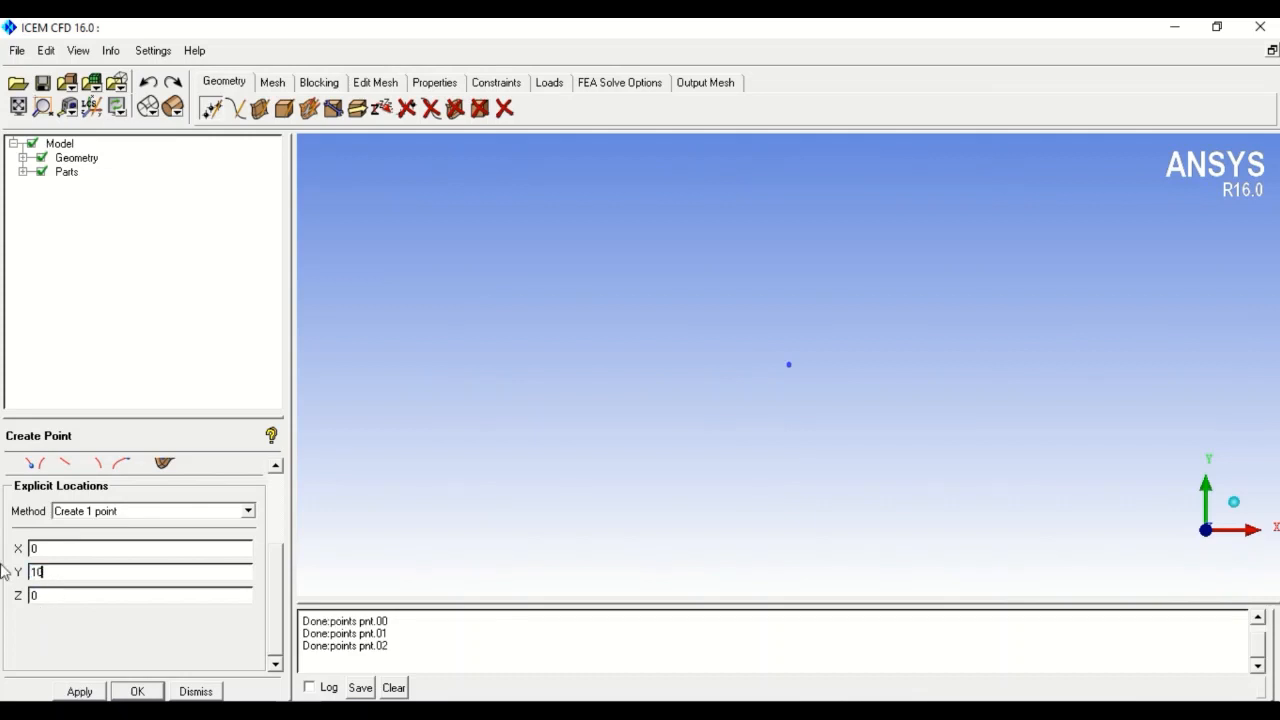
pyautogui.click(79, 691)
pyautogui.moveTo(74, 573); pyautogui.dragTo(3, 575)
pyautogui.write('-10')
pyautogui.click(79, 691)
pyautogui.click(18, 107)
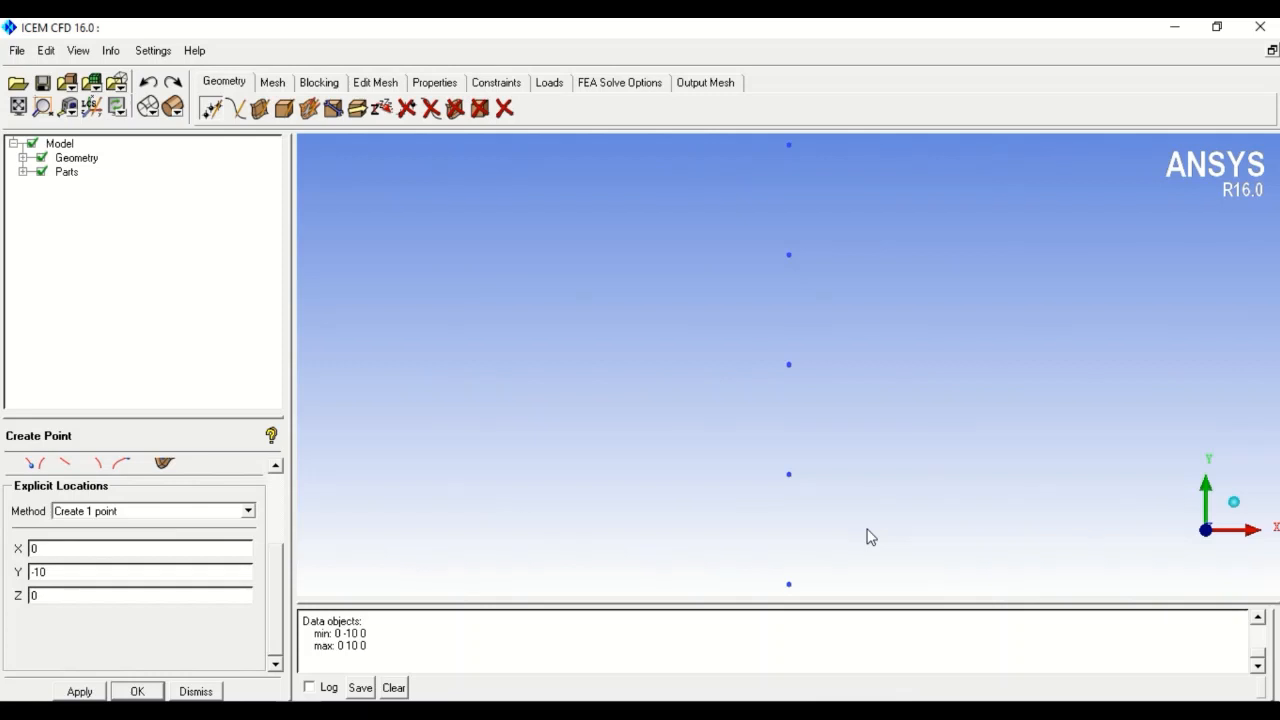
# - Add points on the Z axis at Z = 5 and Z = -5
pyautogui.moveTo(52, 598); pyautogui.dragTo(1, 584)
pyautogui.moveTo(80, 572); pyautogui.dragTo(3, 588)
pyautogui.write('0')
pyautogui.write('5')
pyautogui.click(79, 691)
pyautogui.write('-')
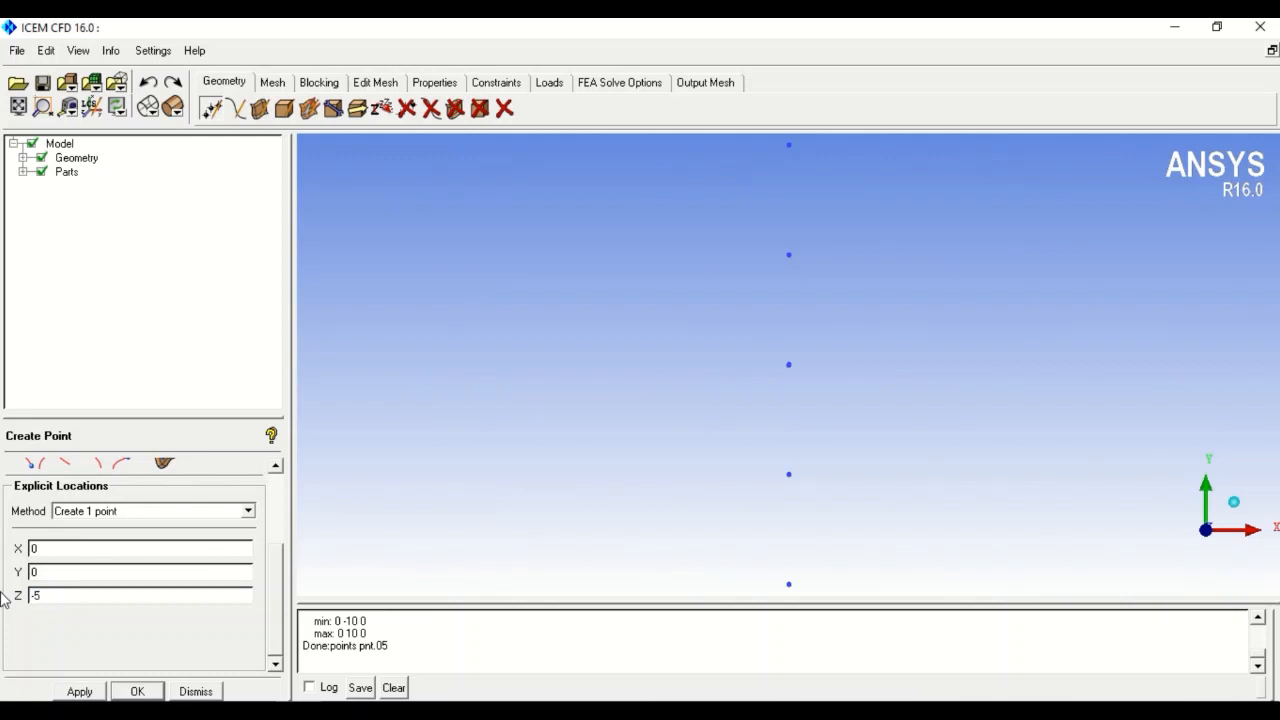
pyautogui.click(80, 691)
# - Add points at Z = 10 and Z = -10
pyautogui.moveTo(60, 598); pyautogui.dragTo(5, 590)
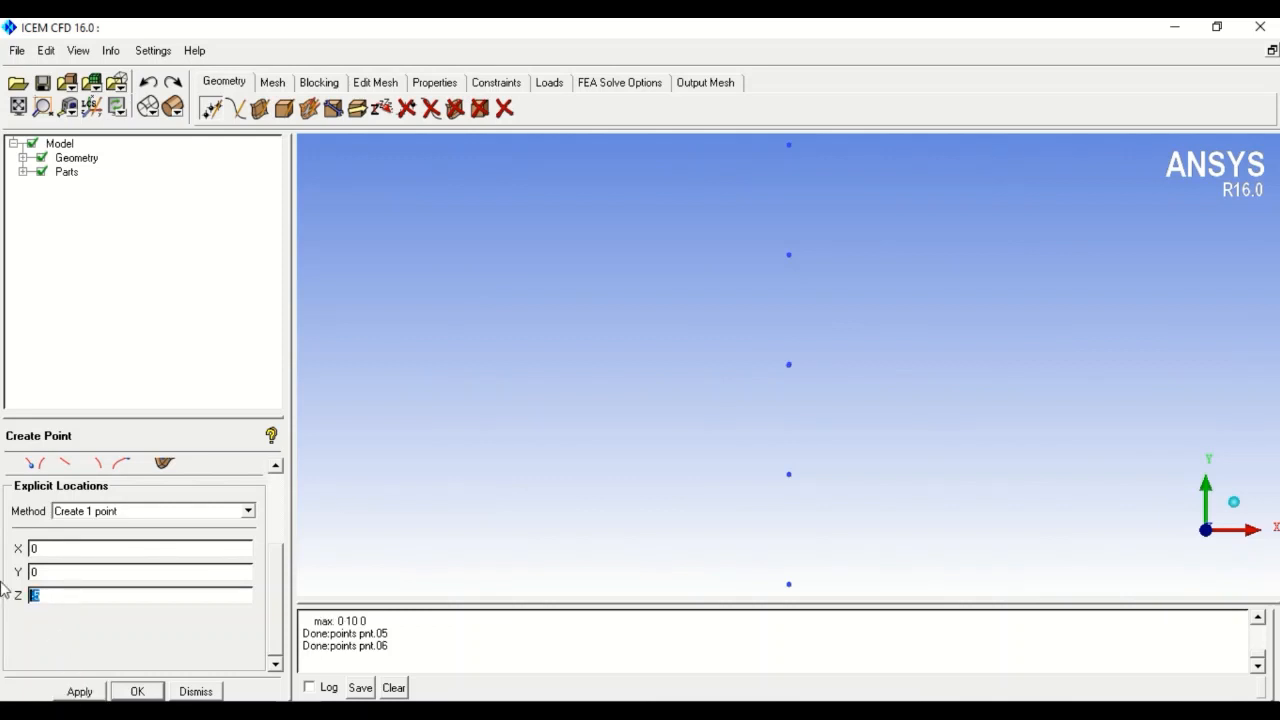
pyautogui.write('10')
pyautogui.click(80, 691)
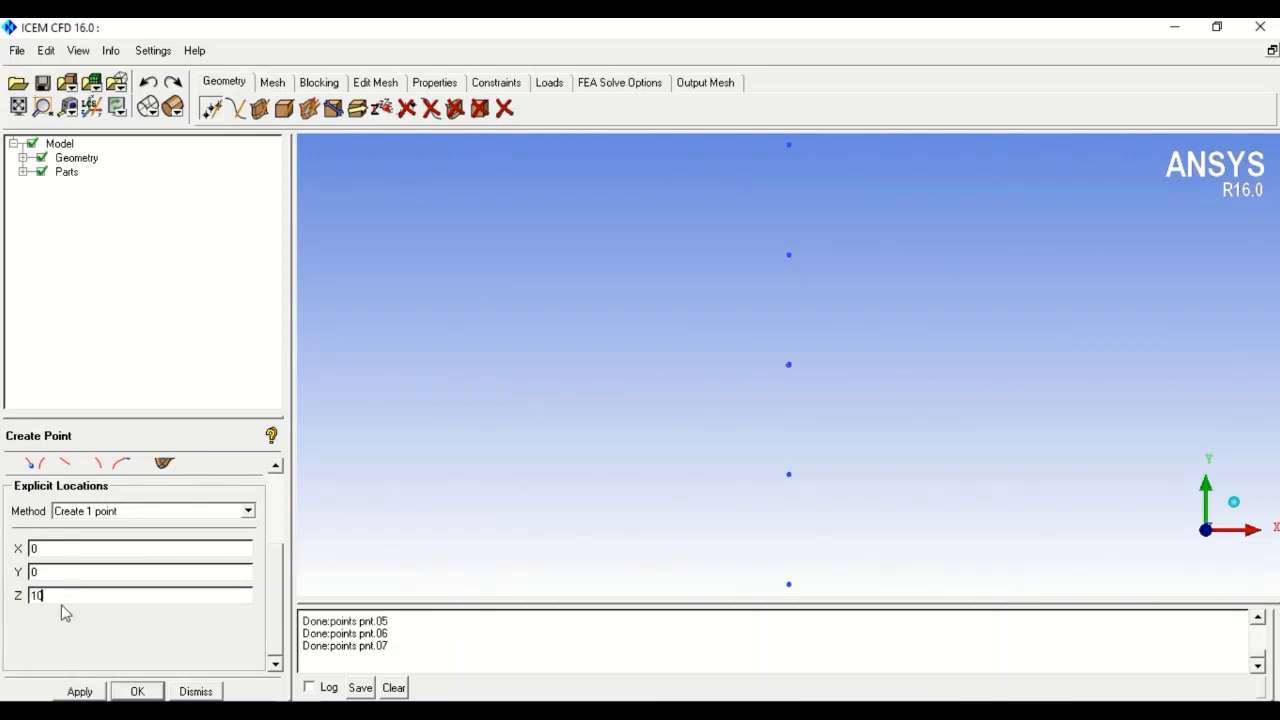
pyautogui.moveTo(62, 597); pyautogui.dragTo(5, 600)
pyautogui.write('-10')
pyautogui.click(80, 691)
# - Switch to isometric view, add a point at (50,0,0), and fit the view
pyautogui.click(1233, 504)
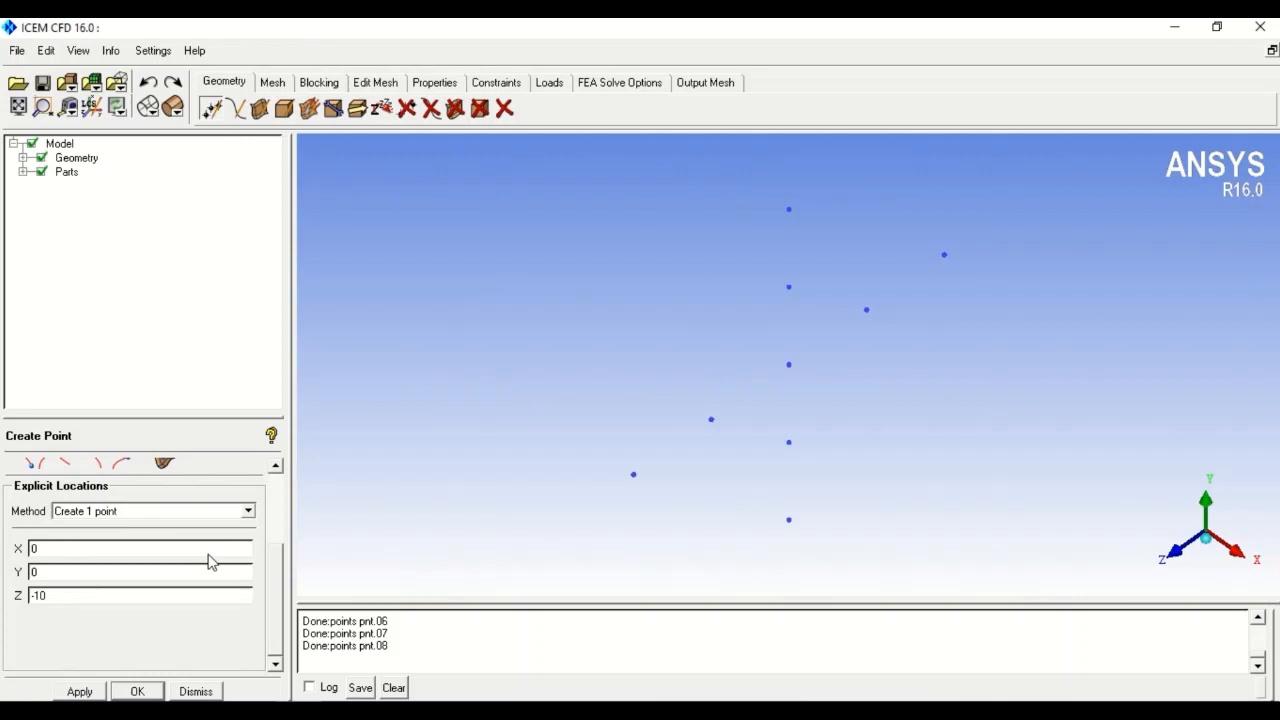
pyautogui.moveTo(70, 597); pyautogui.dragTo(4, 596)
pyautogui.write('0')
pyautogui.click(29, 550)
pyautogui.write('5')
pyautogui.click(80, 691)
pyautogui.click(18, 107)
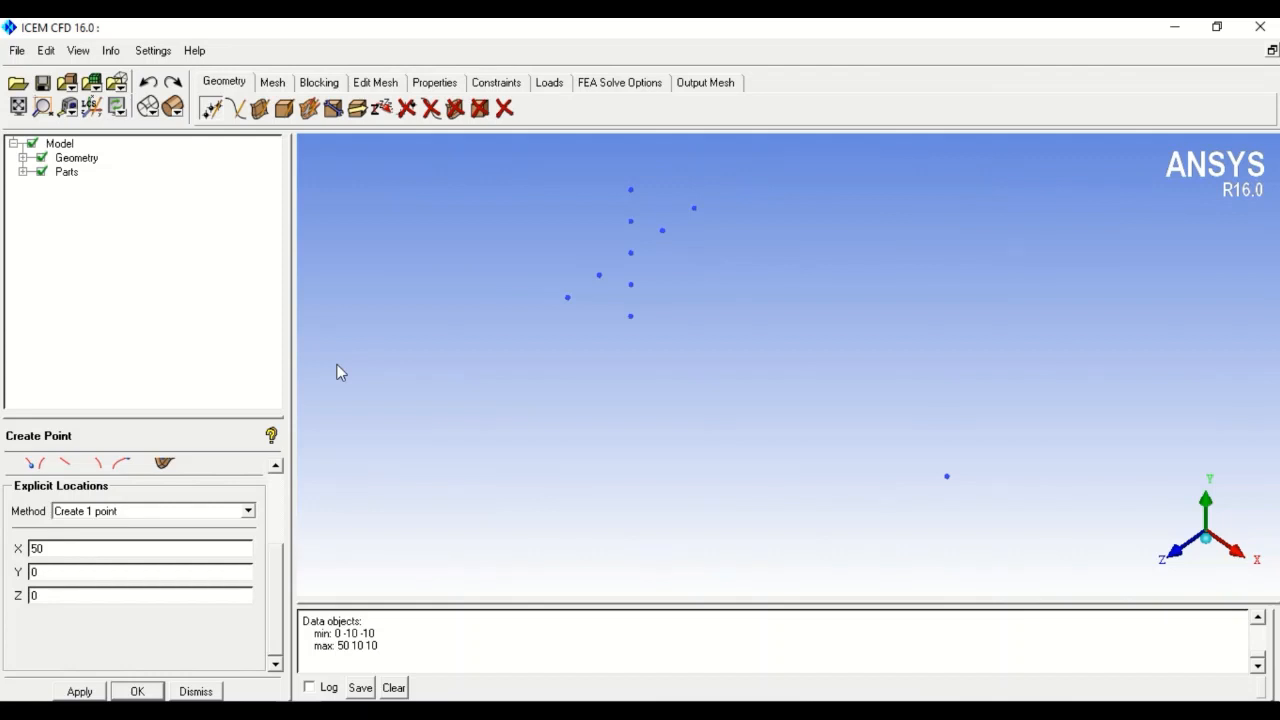
pyautogui.moveTo(279, 579); pyautogui.dragTo(283, 500)
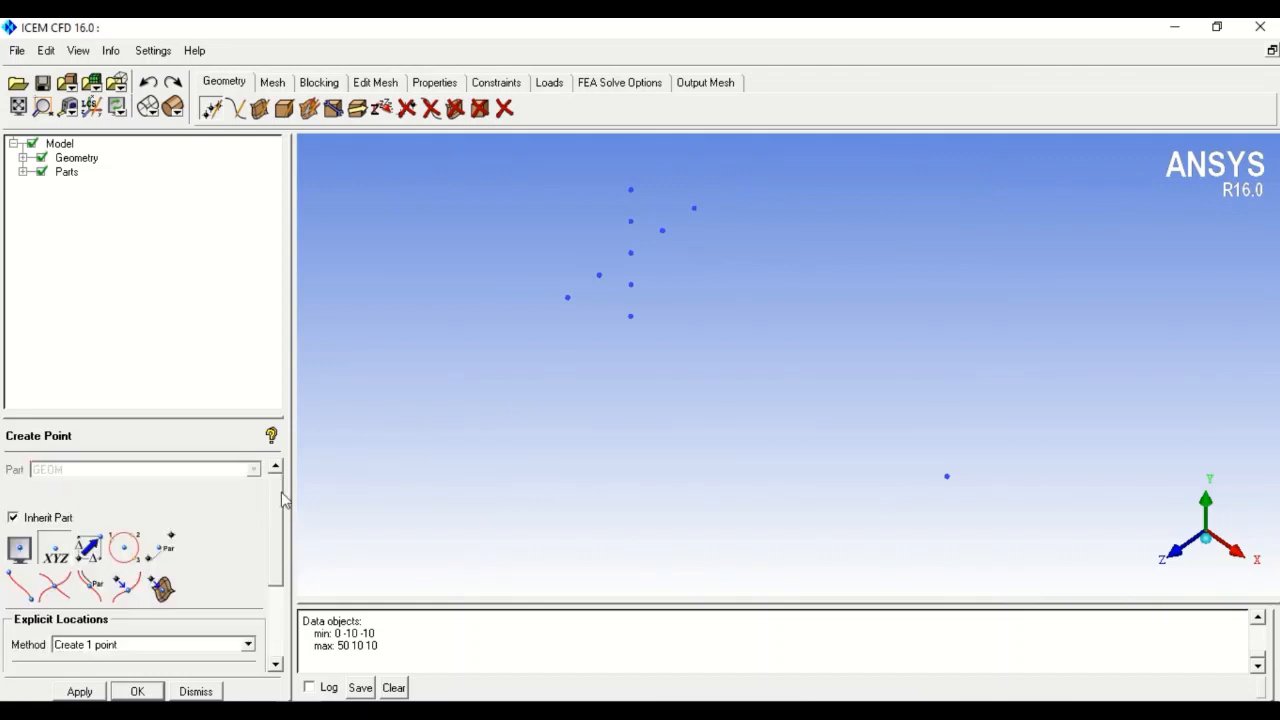
# - Draw curves from points: one joining Y=10 and Y=5, one from the origin to X=50
pyautogui.click(236, 108)
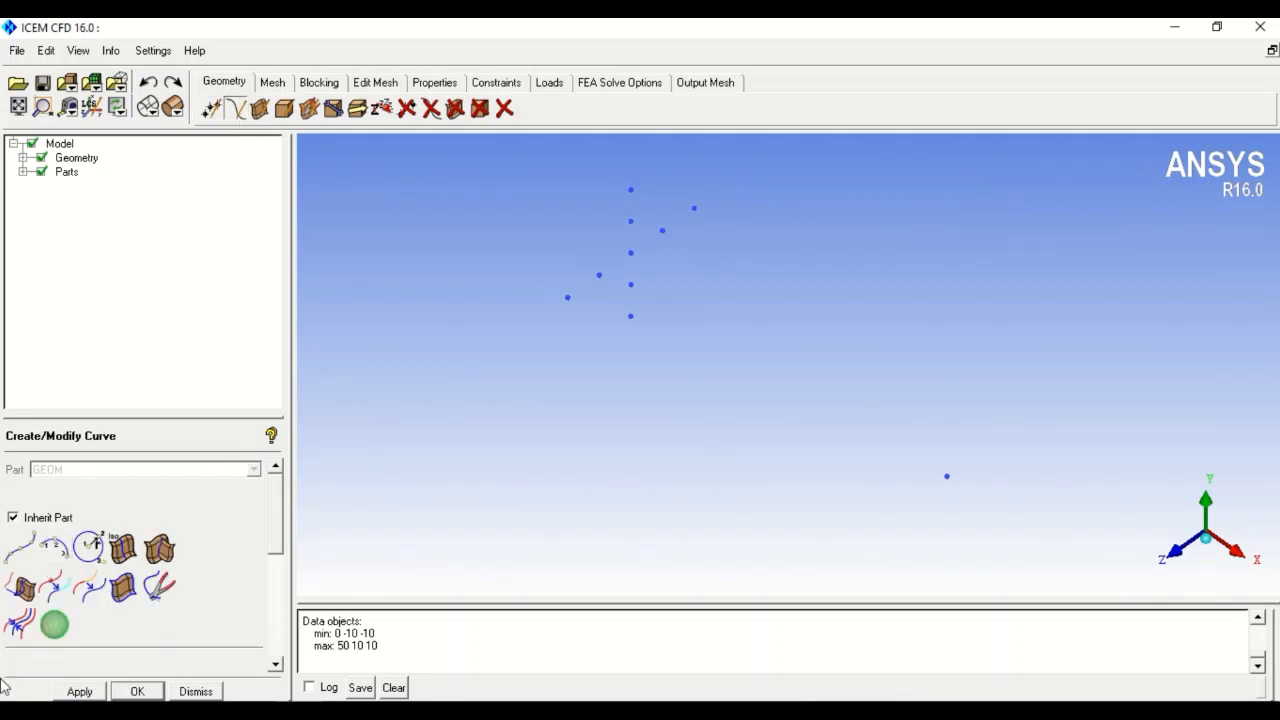
pyautogui.click(28, 553)
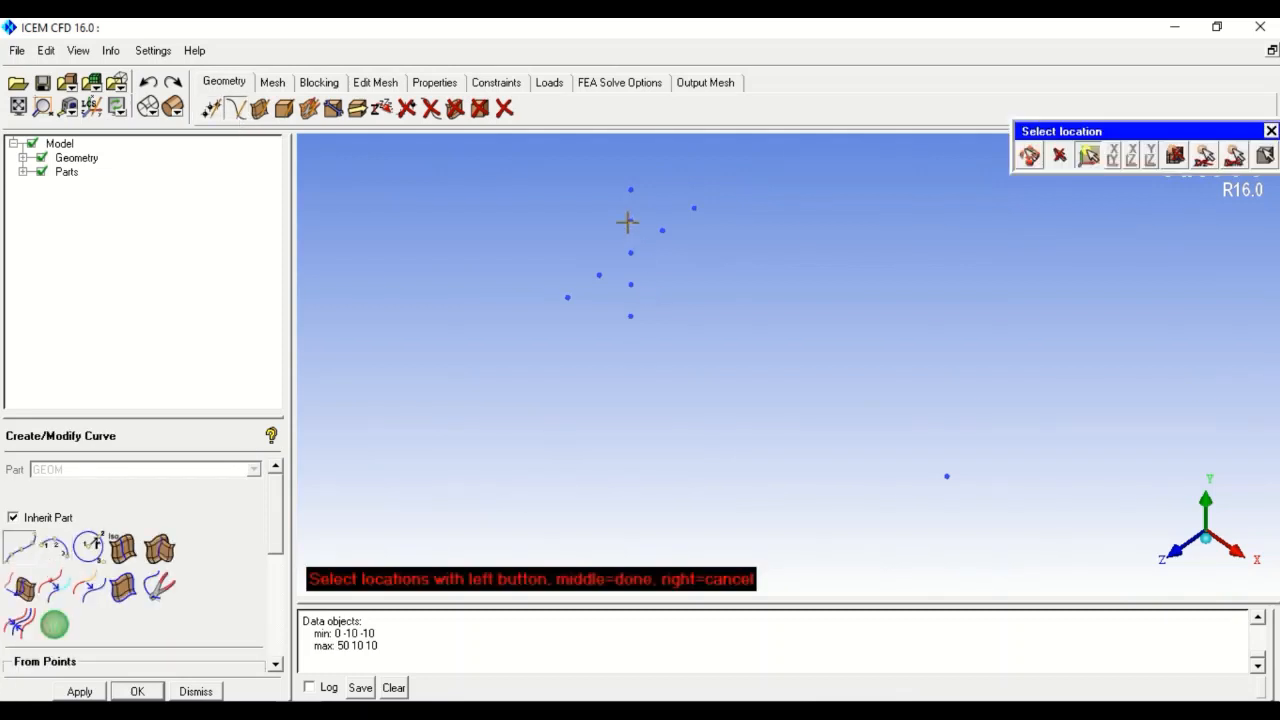
pyautogui.click(630, 190)
pyautogui.middleClick(589, 260)
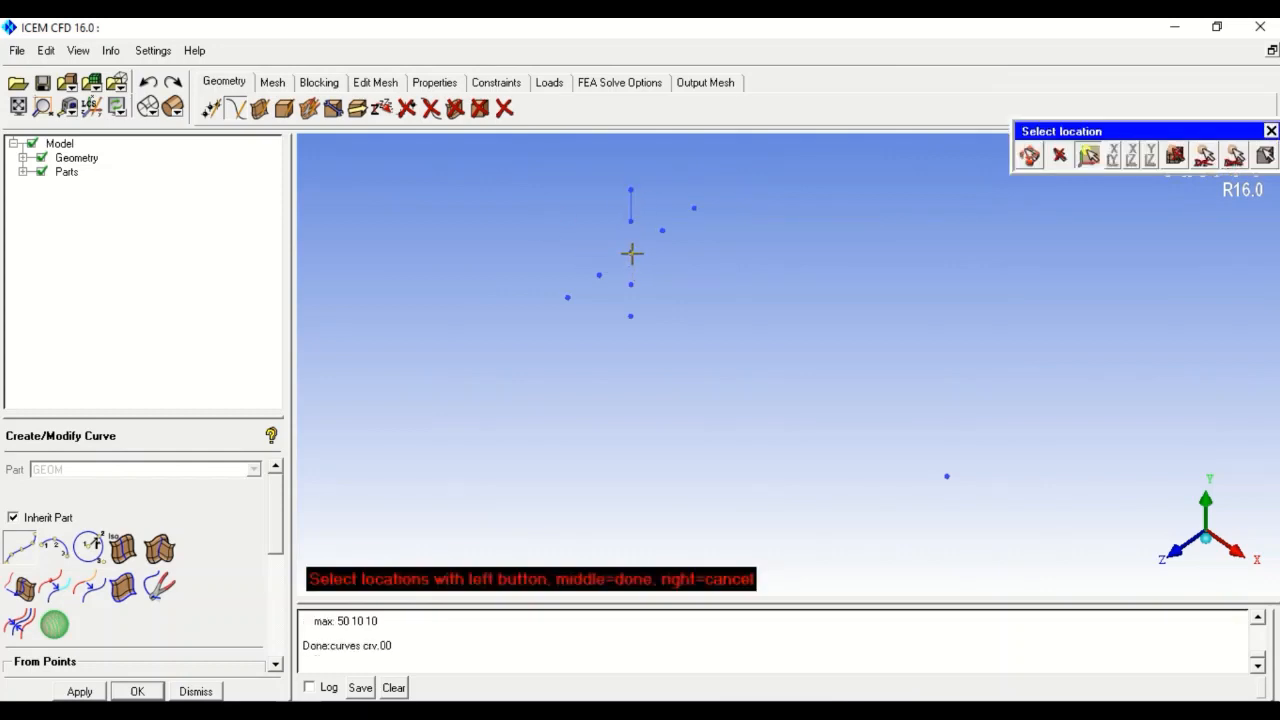
pyautogui.click(631, 253)
pyautogui.click(947, 476)
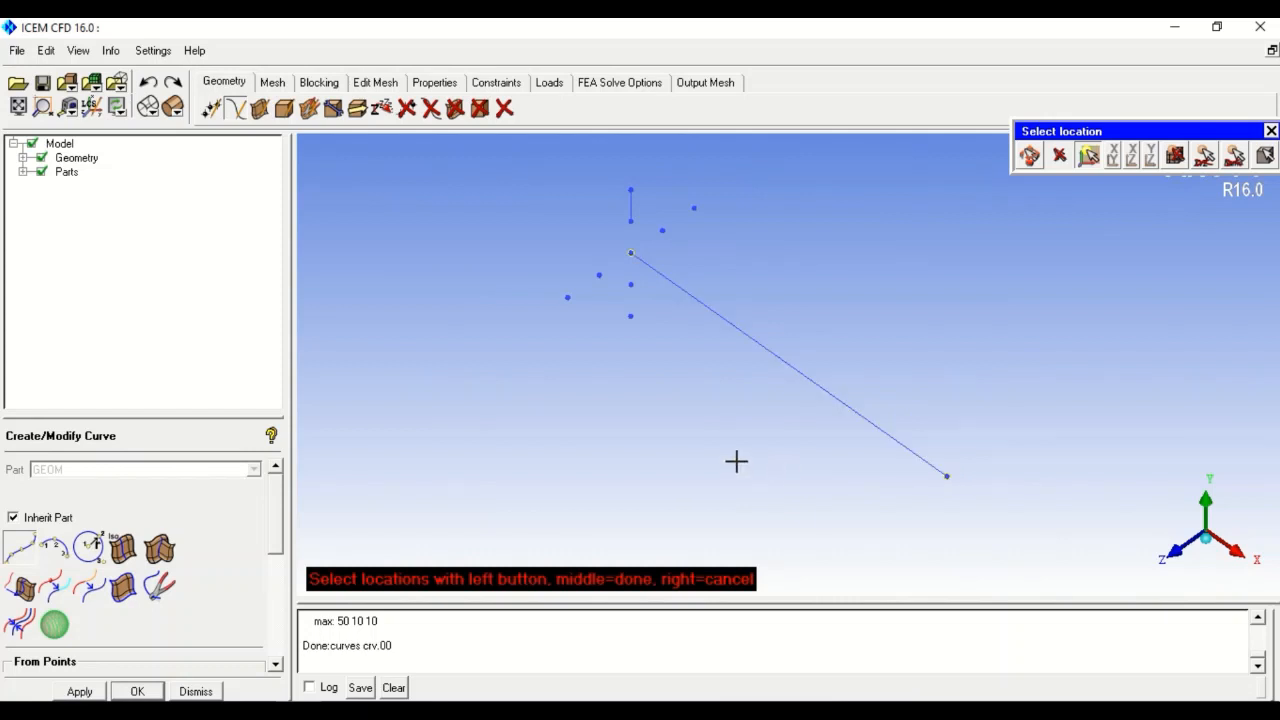
pyautogui.middleClick(715, 462)
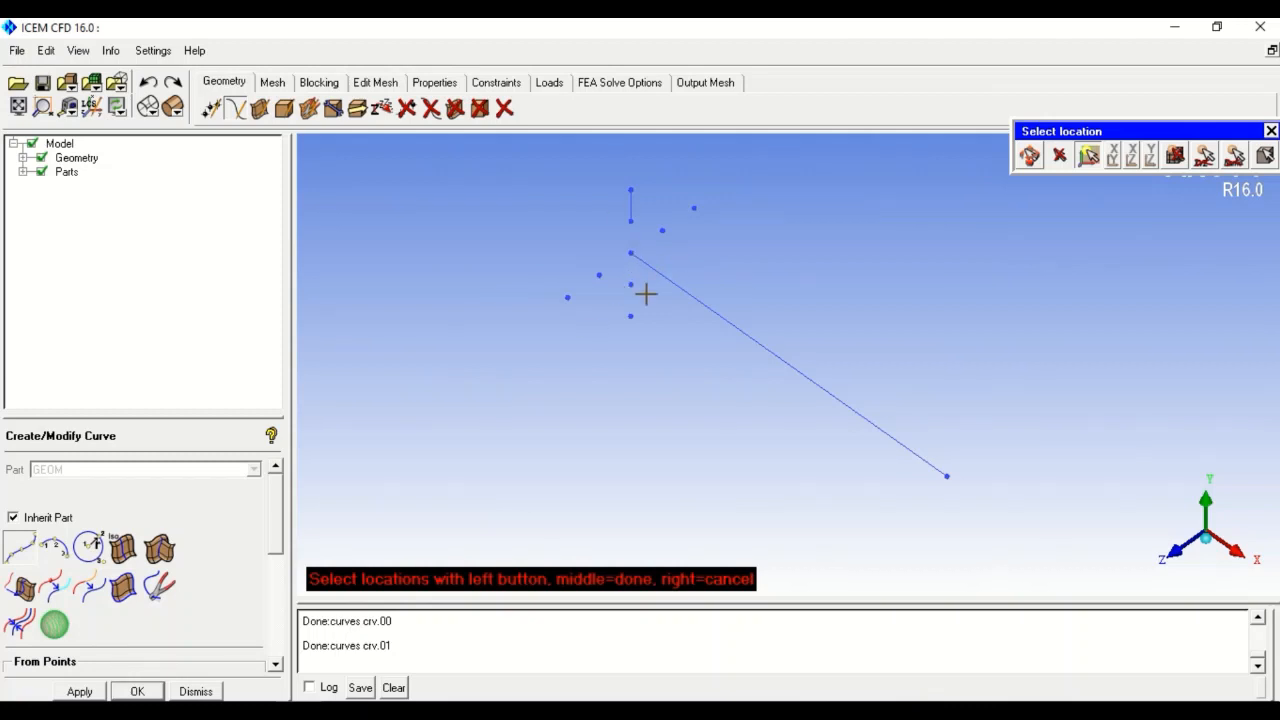
pyautogui.click(259, 108)
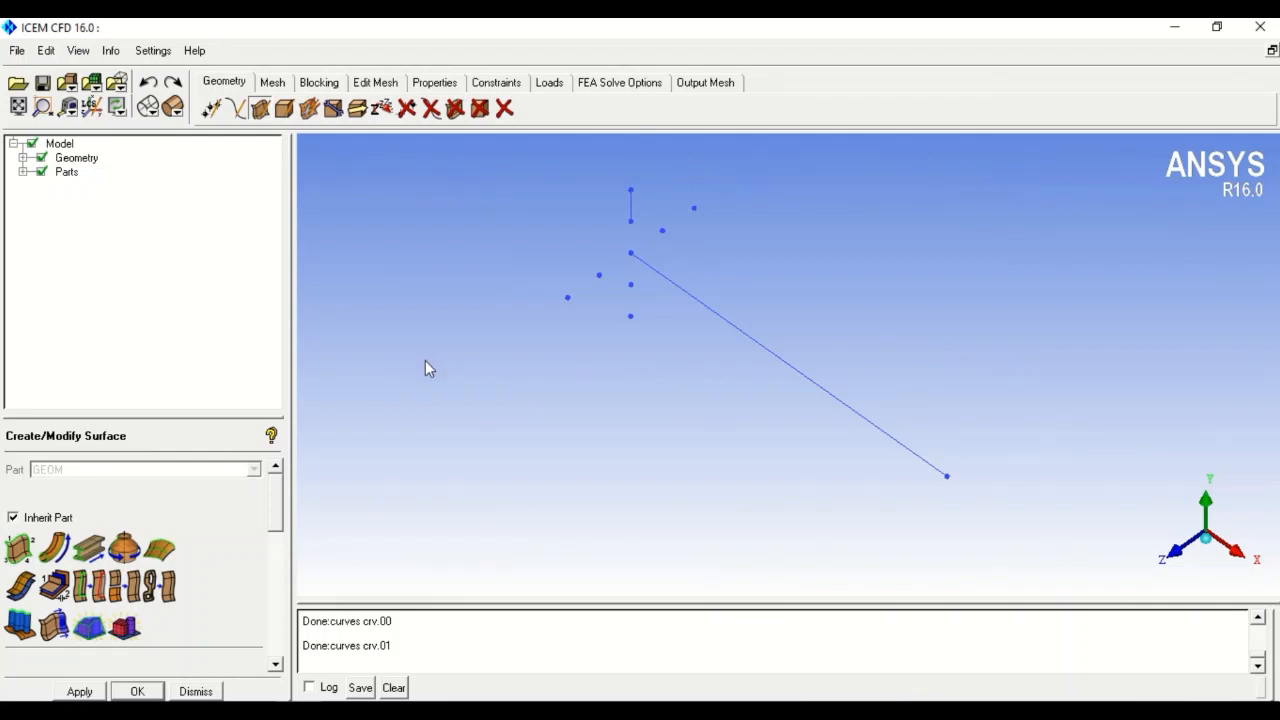
# - Revolve the short vertical curve about the origin–X=50 axis to create ring surface srf.00
pyautogui.click(122, 550)
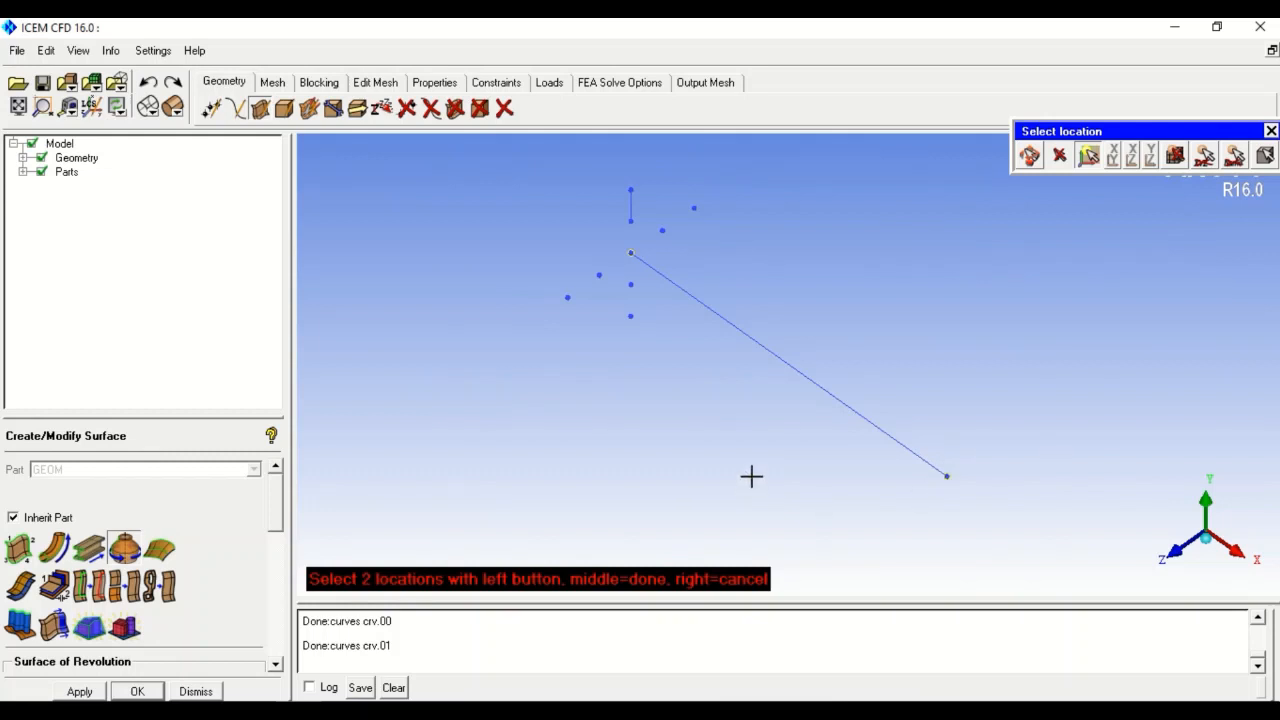
pyautogui.scroll(-1, 703, 452)
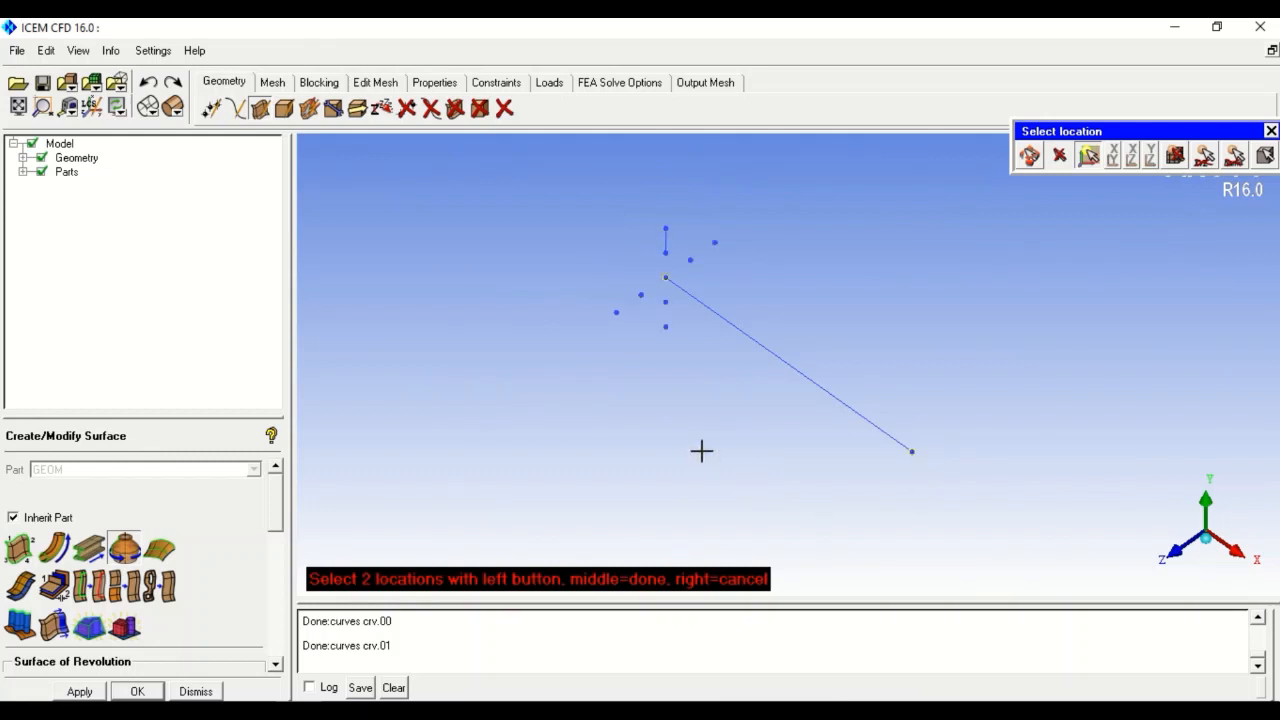
pyautogui.middleClick(611, 427)
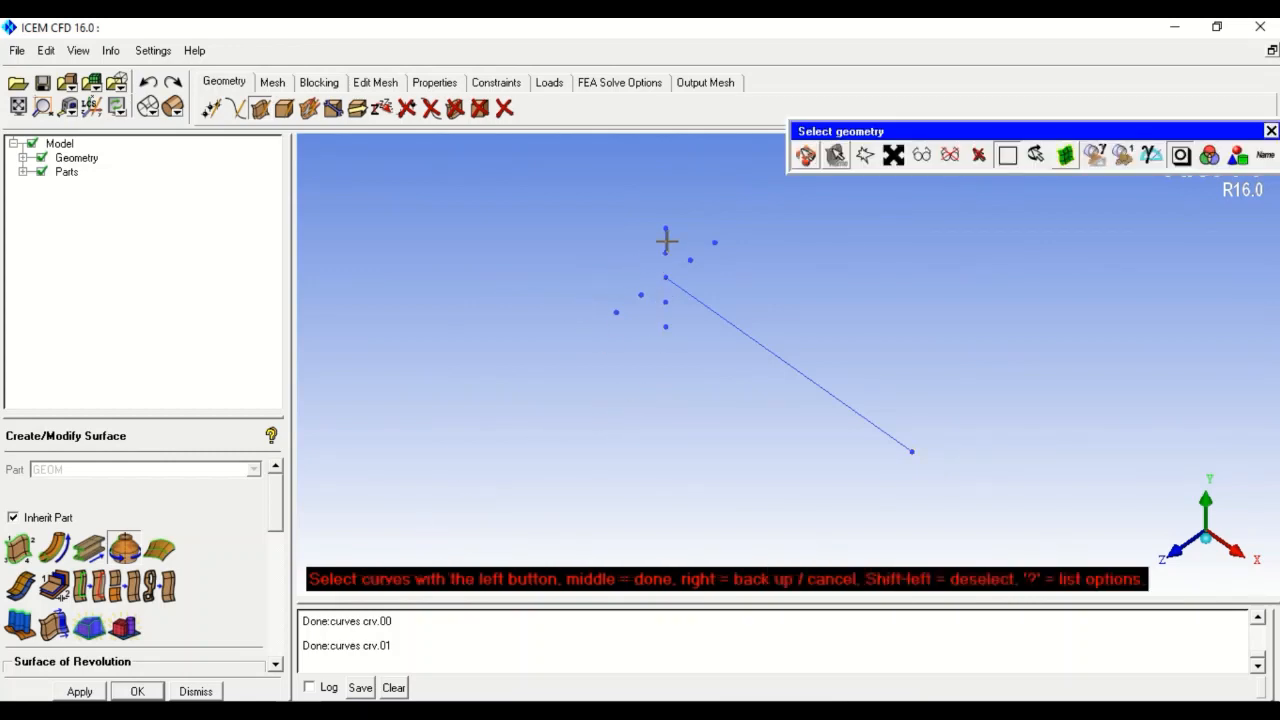
pyautogui.click(666, 240)
pyautogui.middleClick(505, 282)
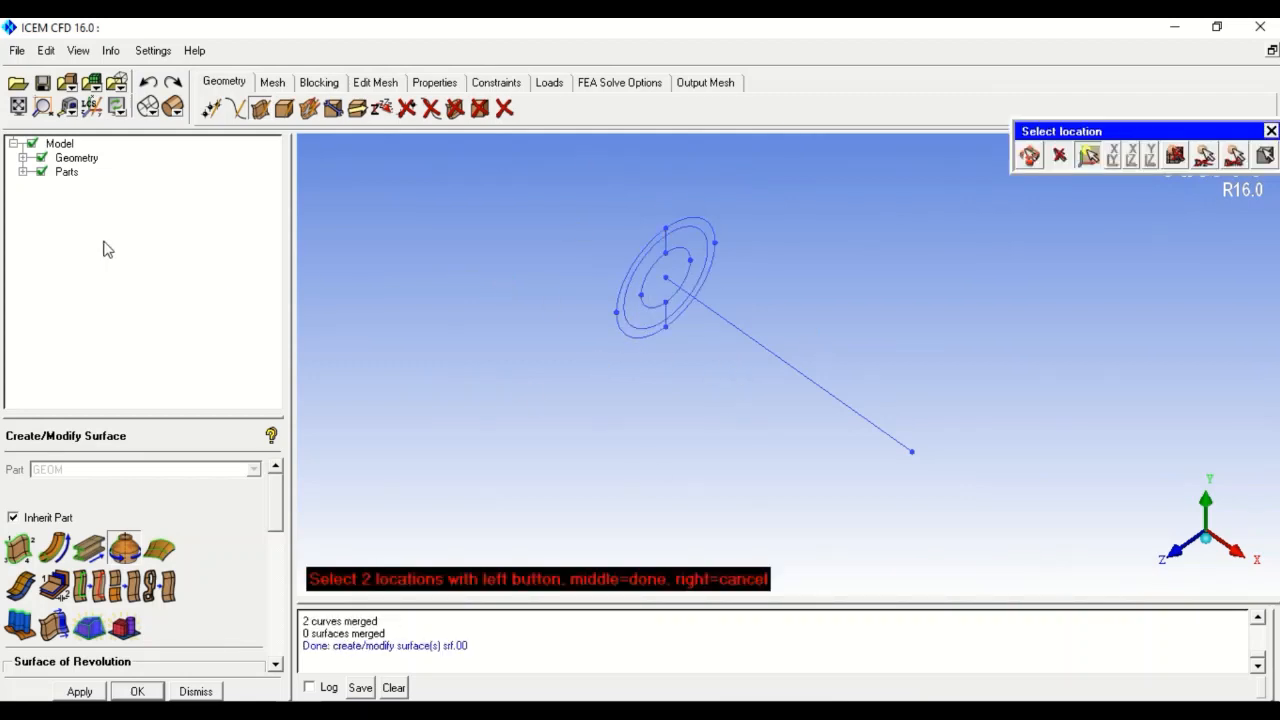
# - Toggle surface visibility in the model tree to check the curves, then choose Curve Driven
pyautogui.click(22, 172)
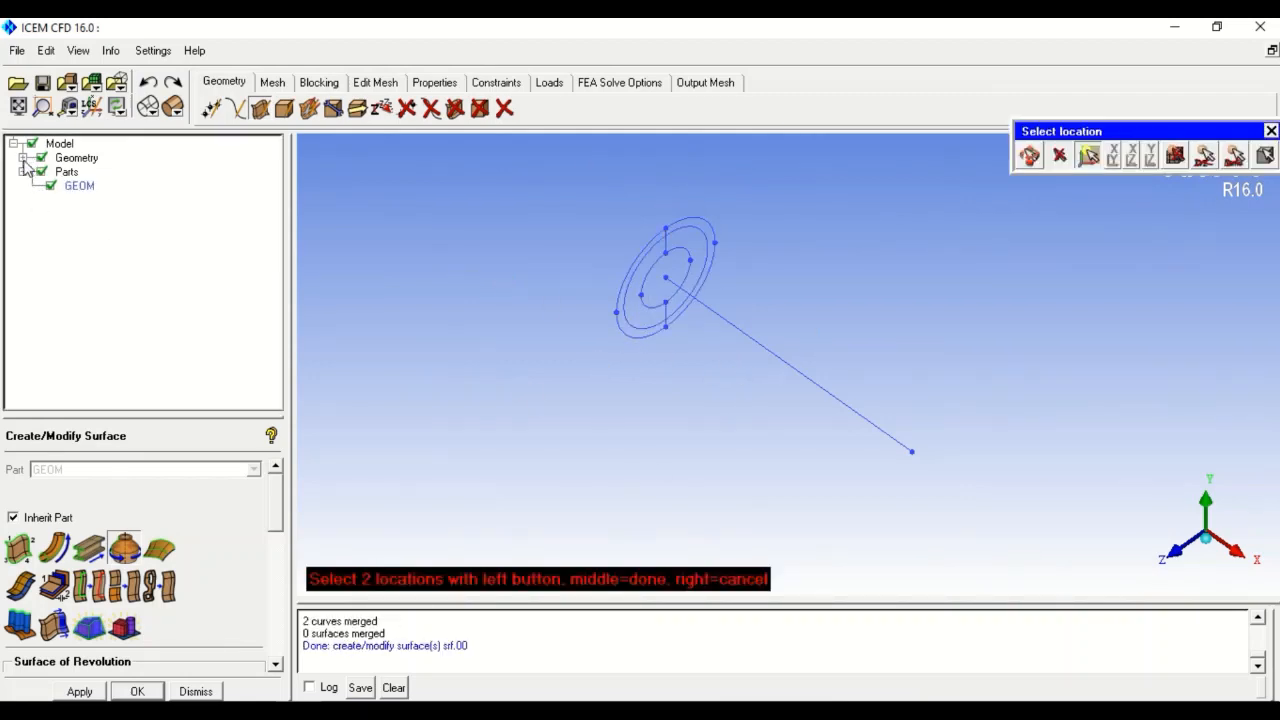
pyautogui.click(22, 158)
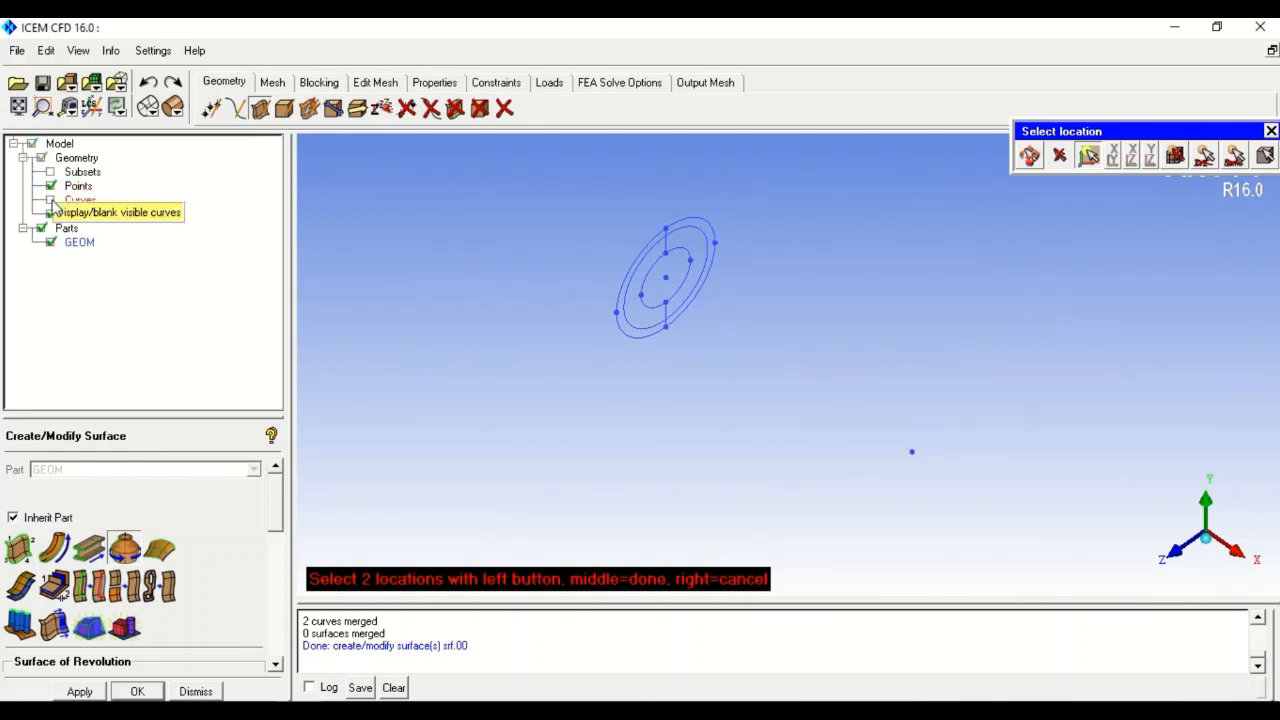
pyautogui.click(51, 214)
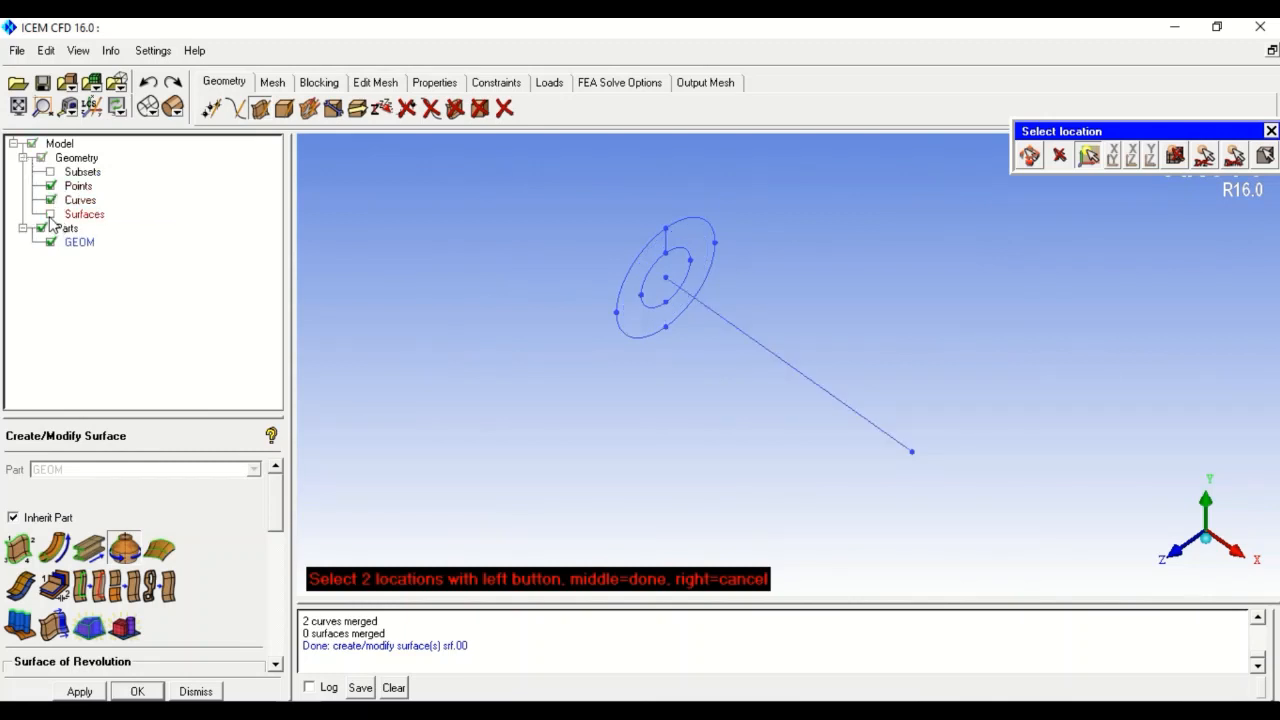
pyautogui.click(51, 214)
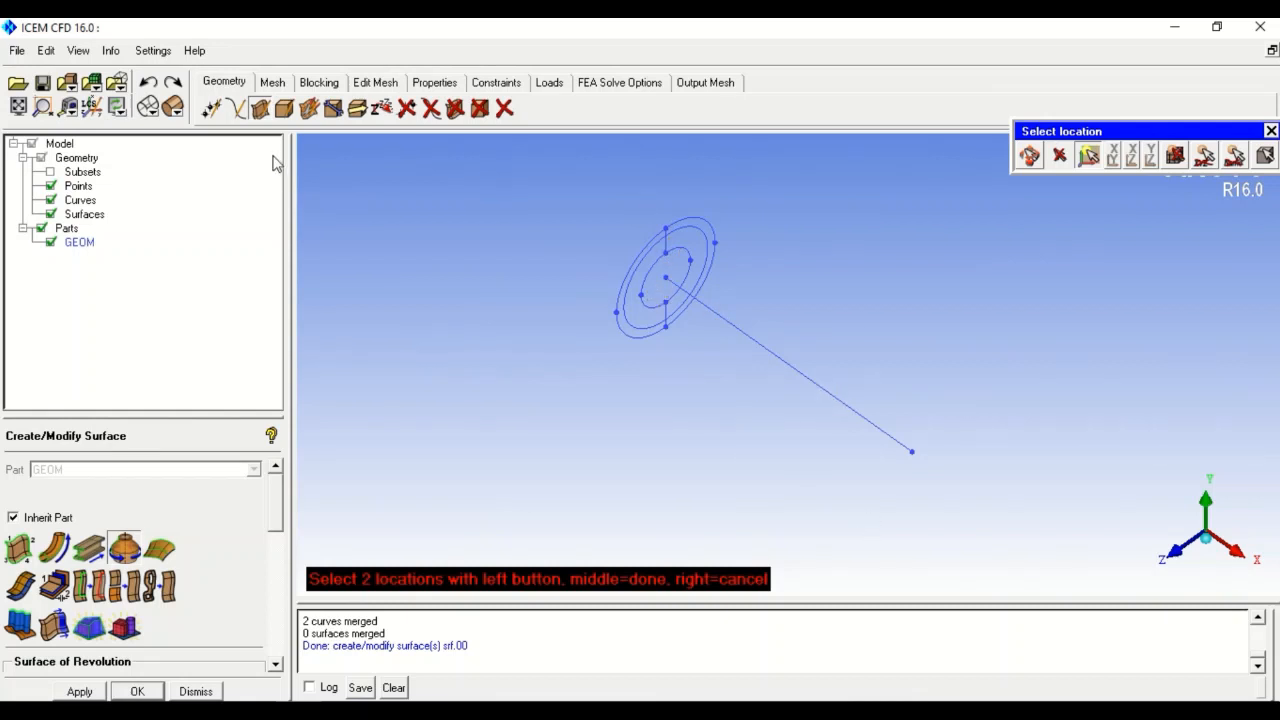
pyautogui.click(54, 558)
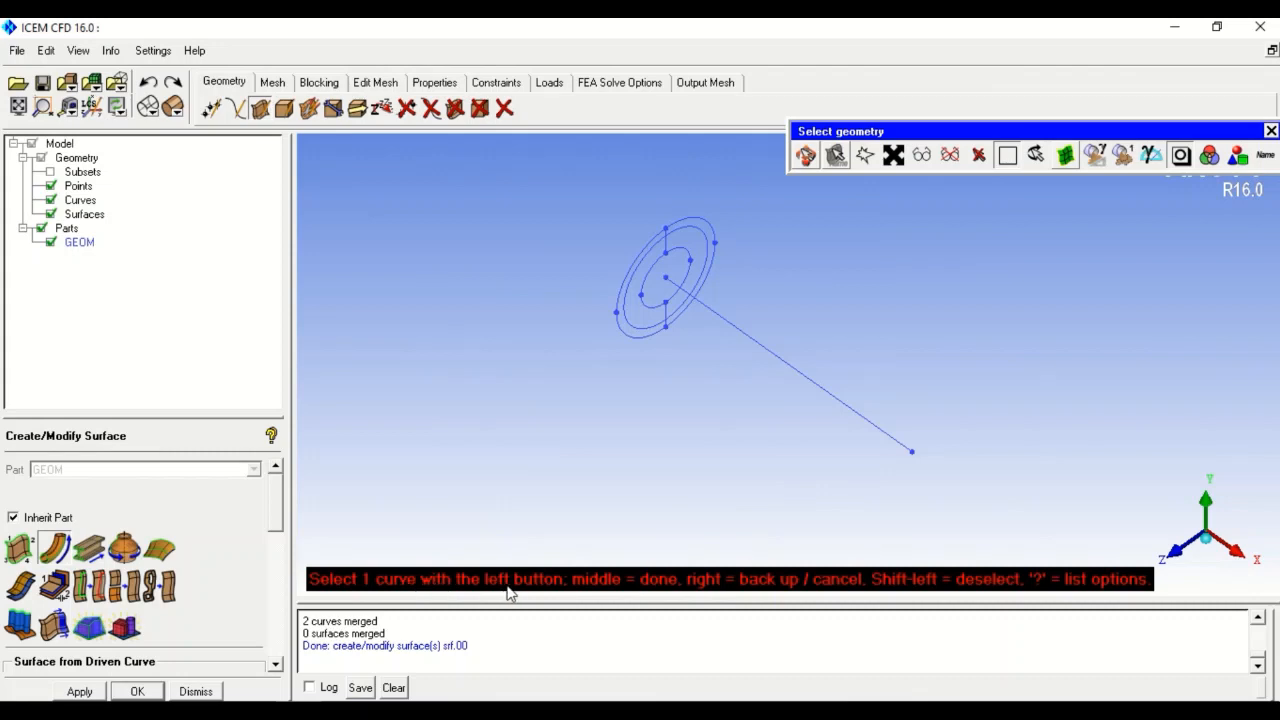
# - Sweep the inner and outer circles along the diagonal line crv.01 into srf.01 and srf.01.1
pyautogui.click(758, 346)
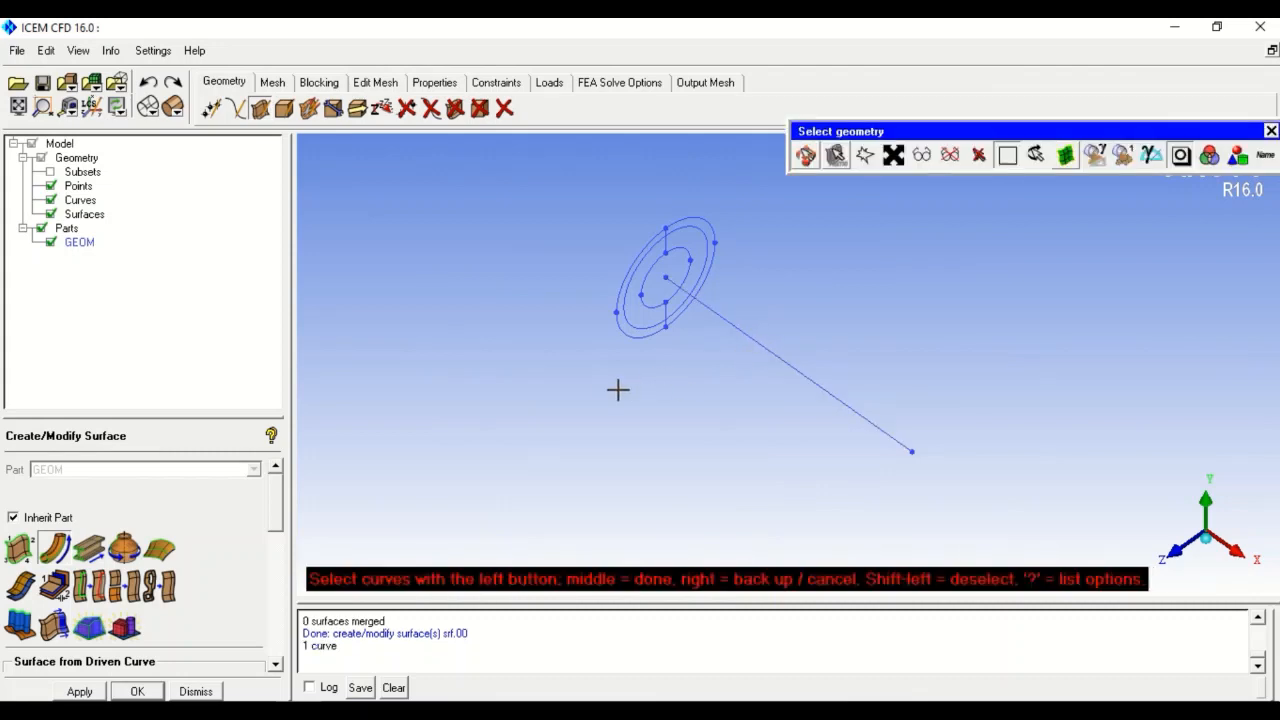
pyautogui.moveTo(280, 512); pyautogui.dragTo(268, 556)
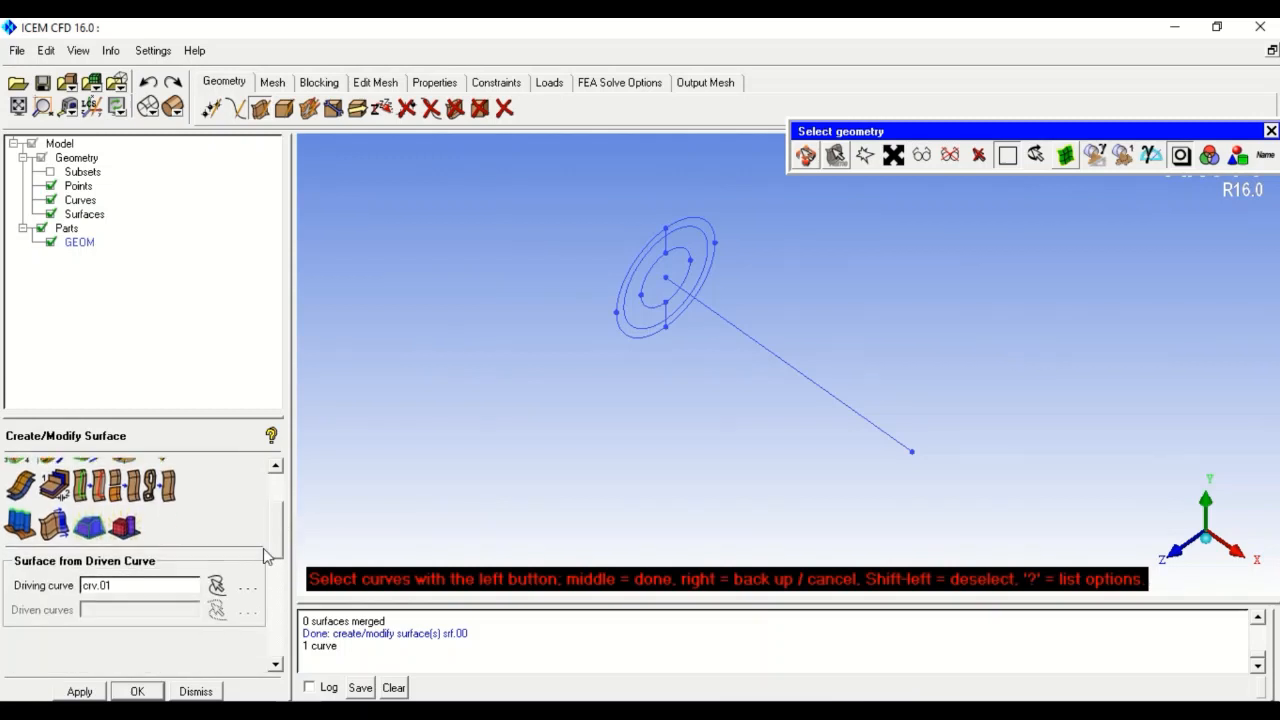
pyautogui.click(652, 290)
pyautogui.click(630, 274)
pyautogui.middleClick(560, 316)
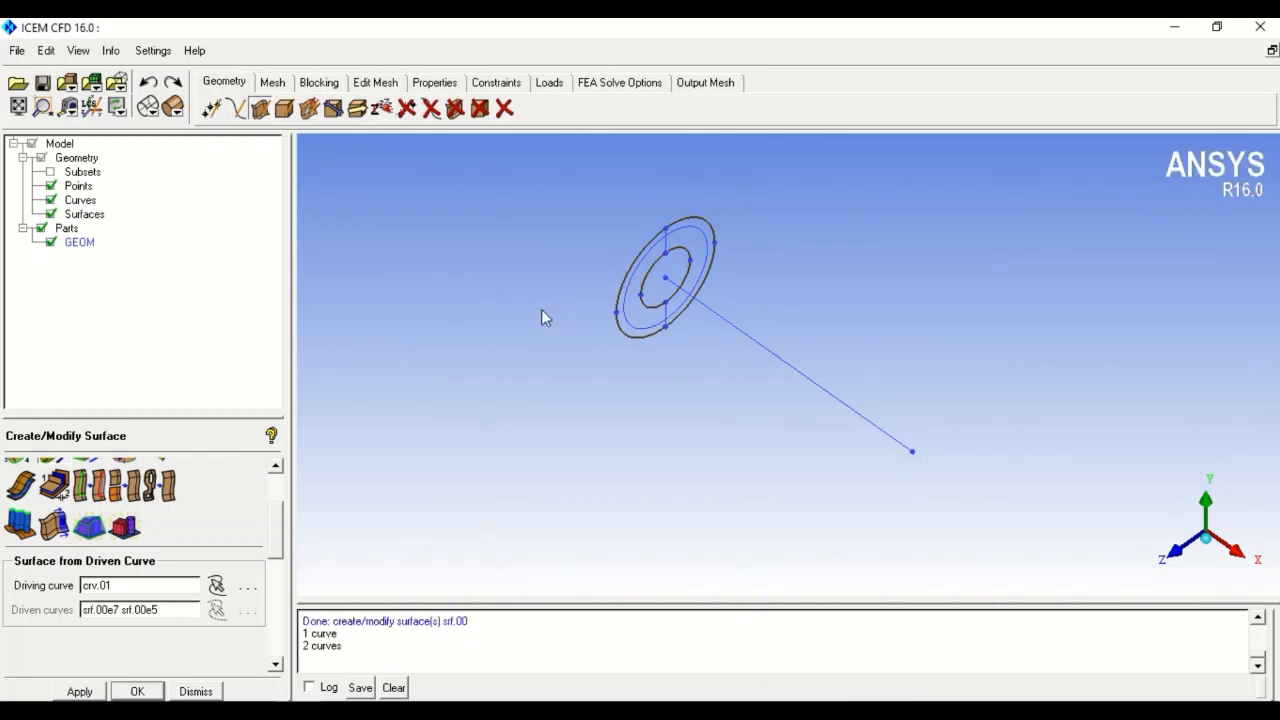
# - Show the pipe with solid shading and rotate it to inspect the ends and side
pyautogui.click(172, 106)
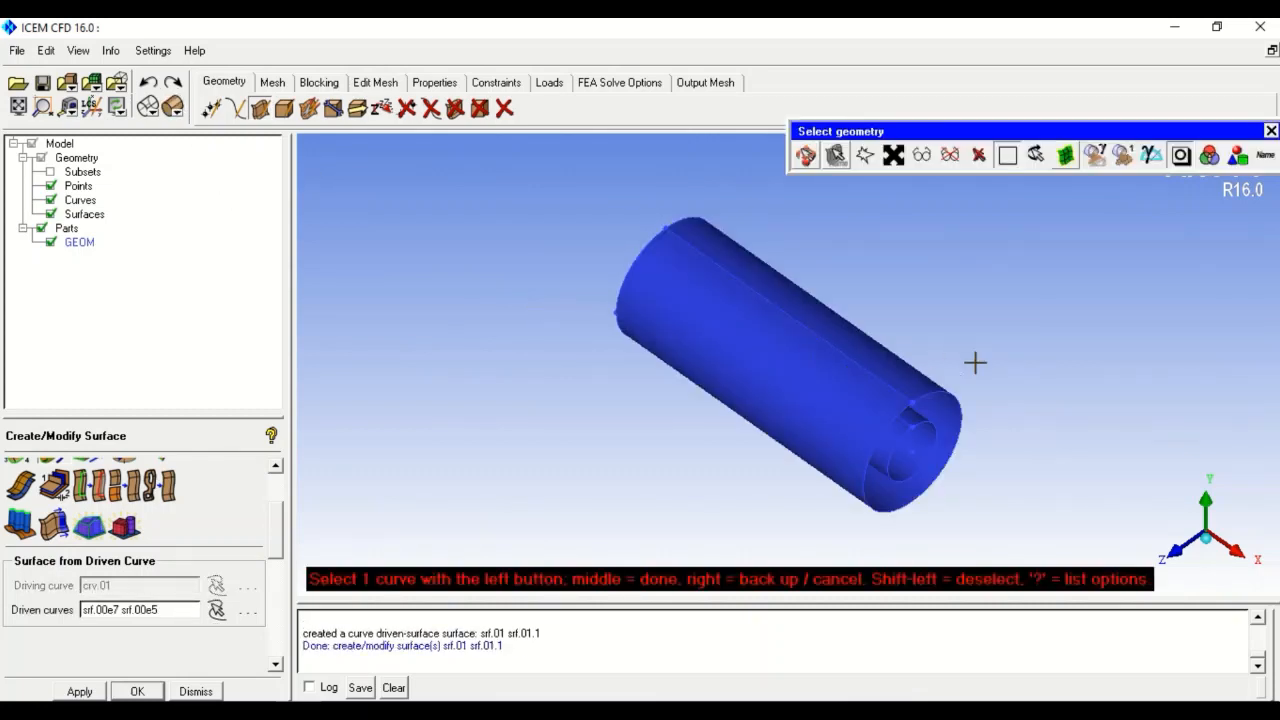
pyautogui.press('F9')
pyautogui.moveTo(734, 463); pyautogui.dragTo(434, 271)
pyautogui.press('F9')
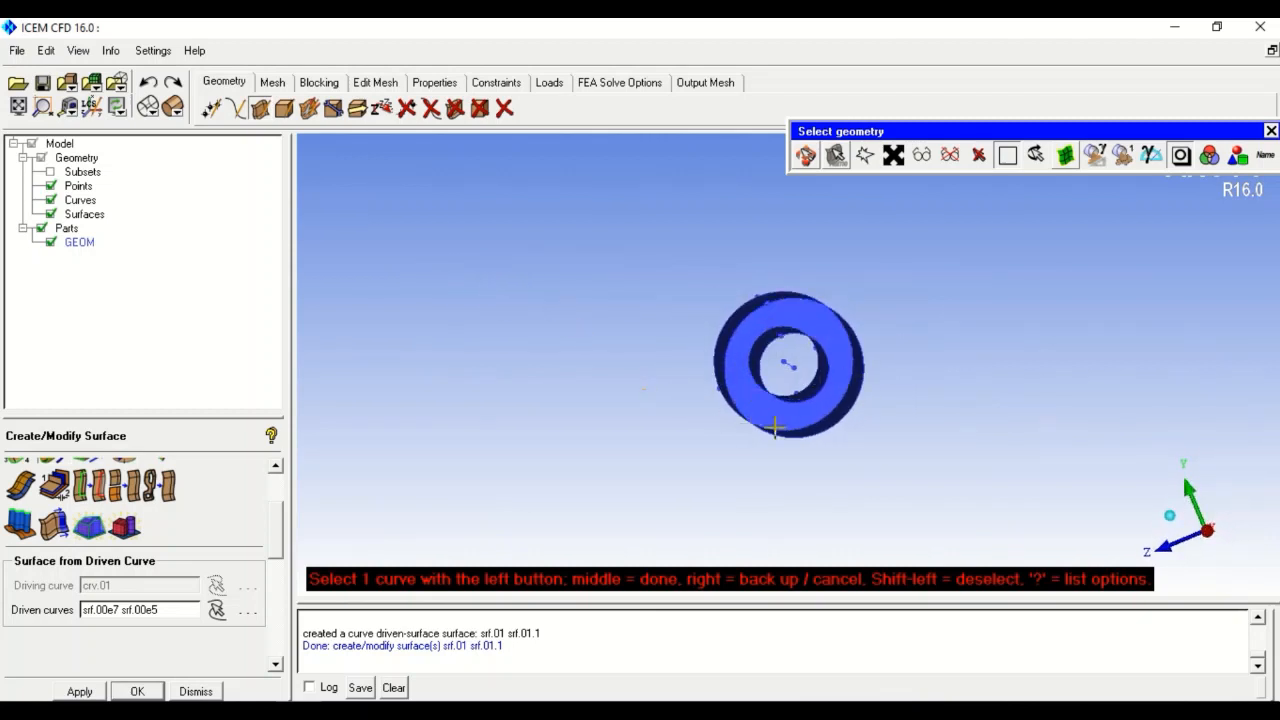
pyautogui.moveTo(674, 420); pyautogui.dragTo(757, 451)
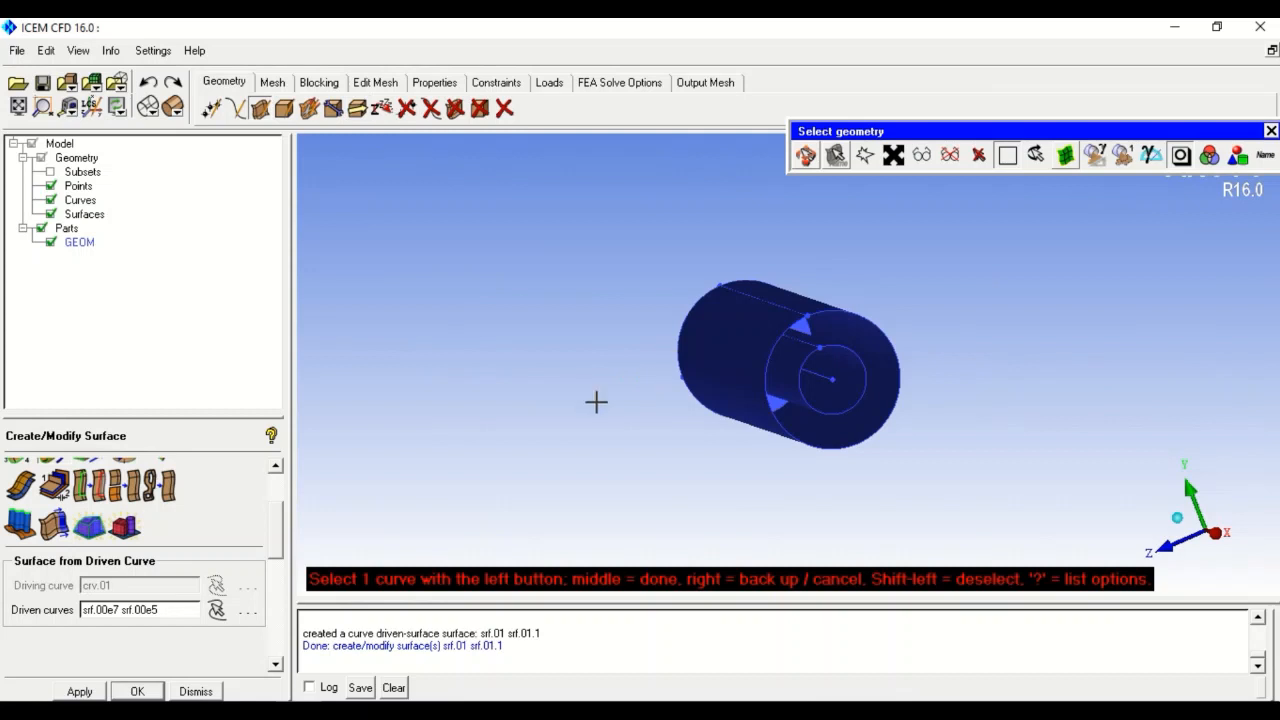
pyautogui.moveTo(594, 400); pyautogui.dragTo(1118, 556)
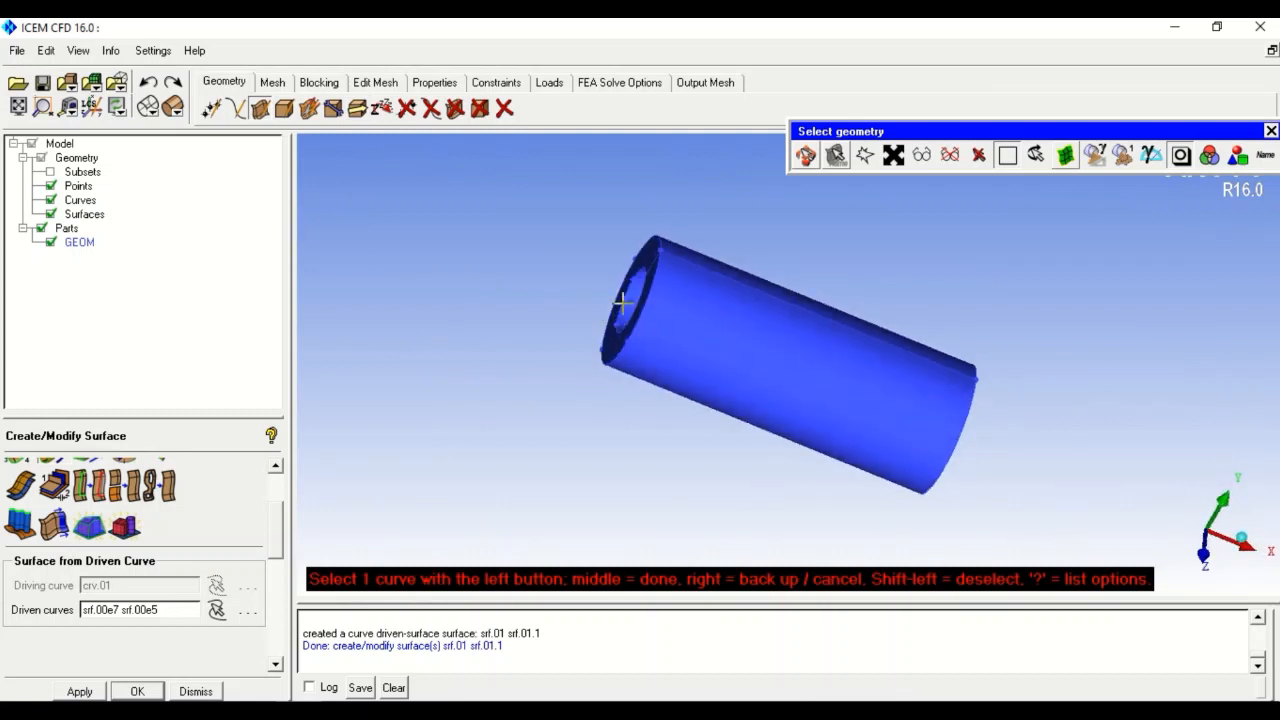
pyautogui.moveTo(808, 497); pyautogui.dragTo(370, 347)
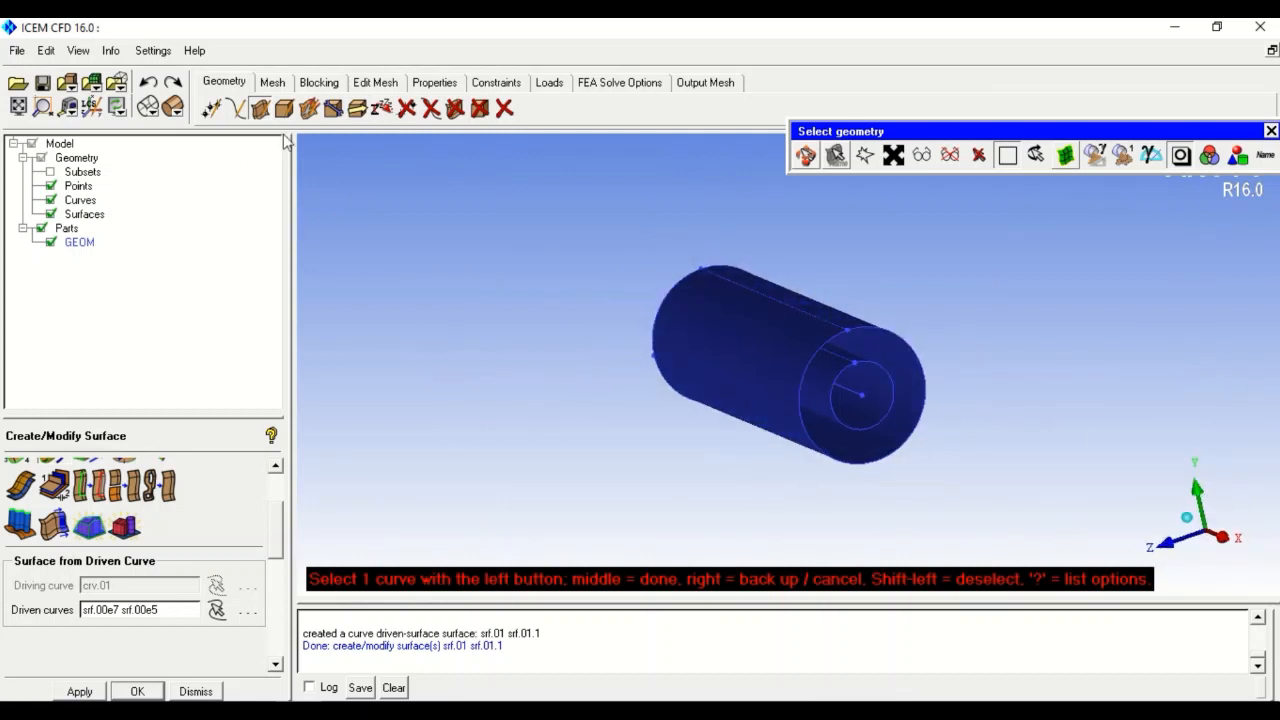
# - Set up a translation copy defined by a vector between two points 50 units apart
pyautogui.click(333, 110)
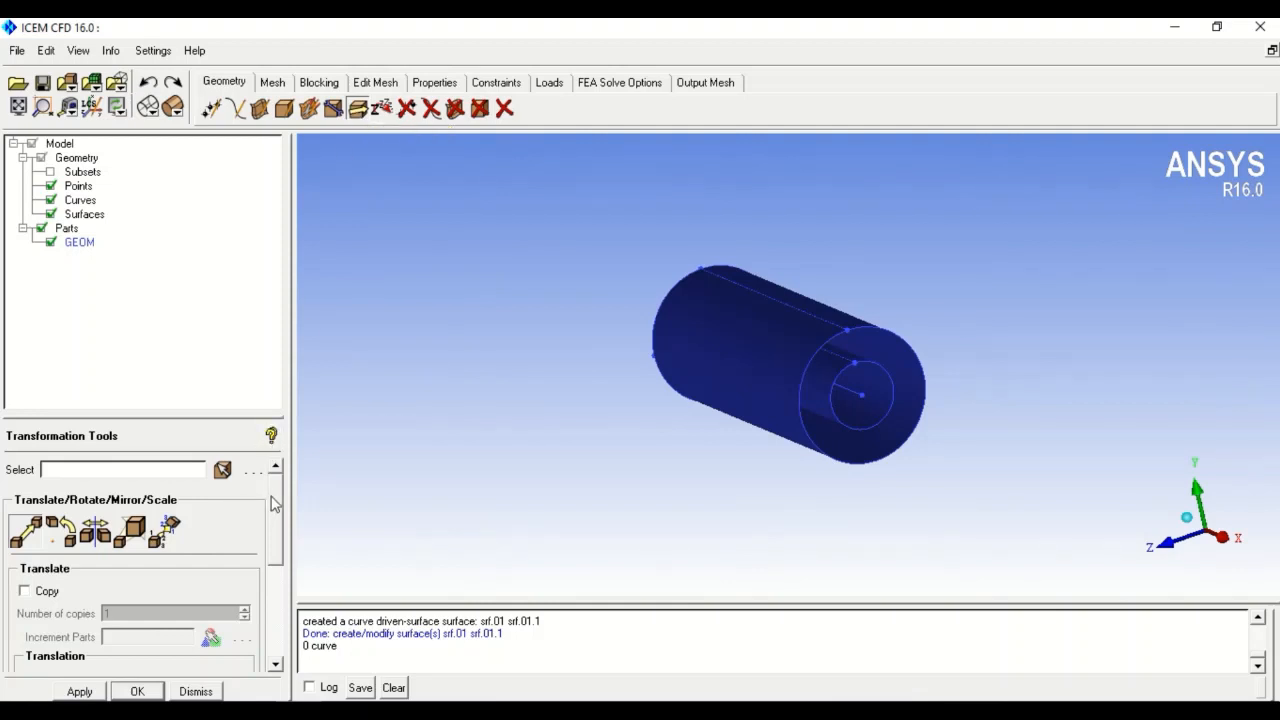
pyautogui.scroll(-3, 272, 503)
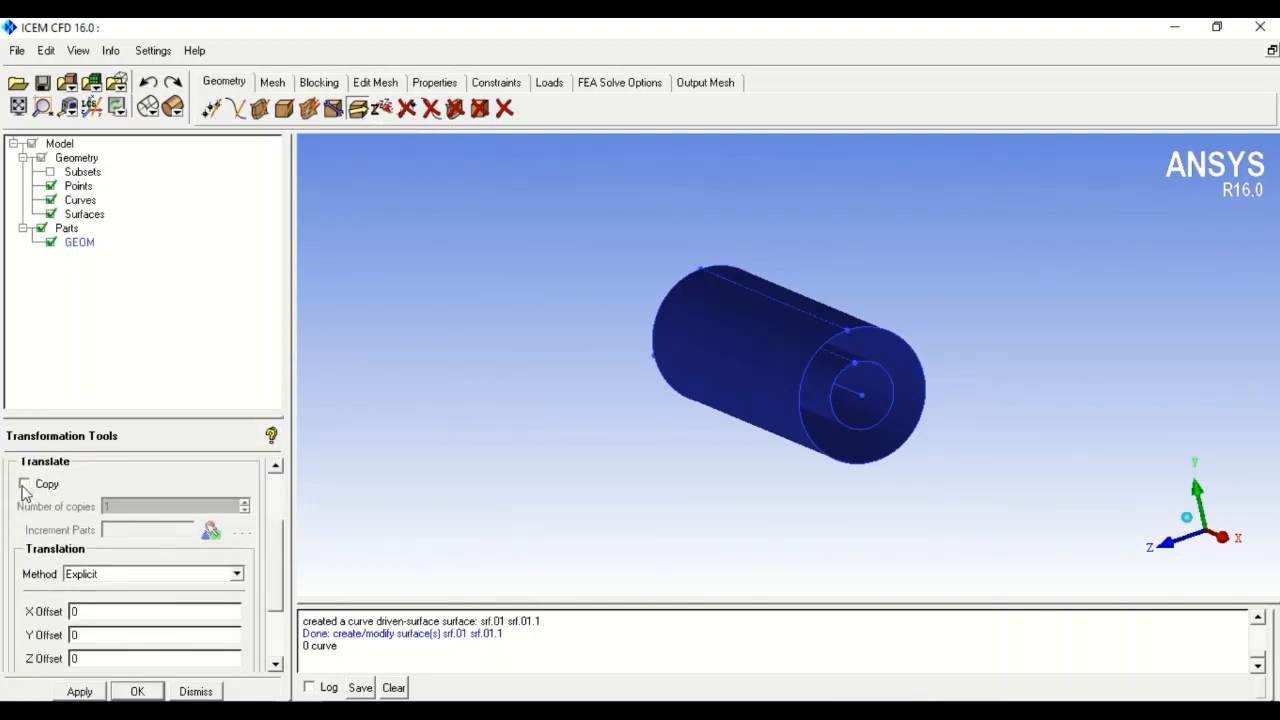
pyautogui.click(24, 486)
pyautogui.scroll(-1, 248, 592)
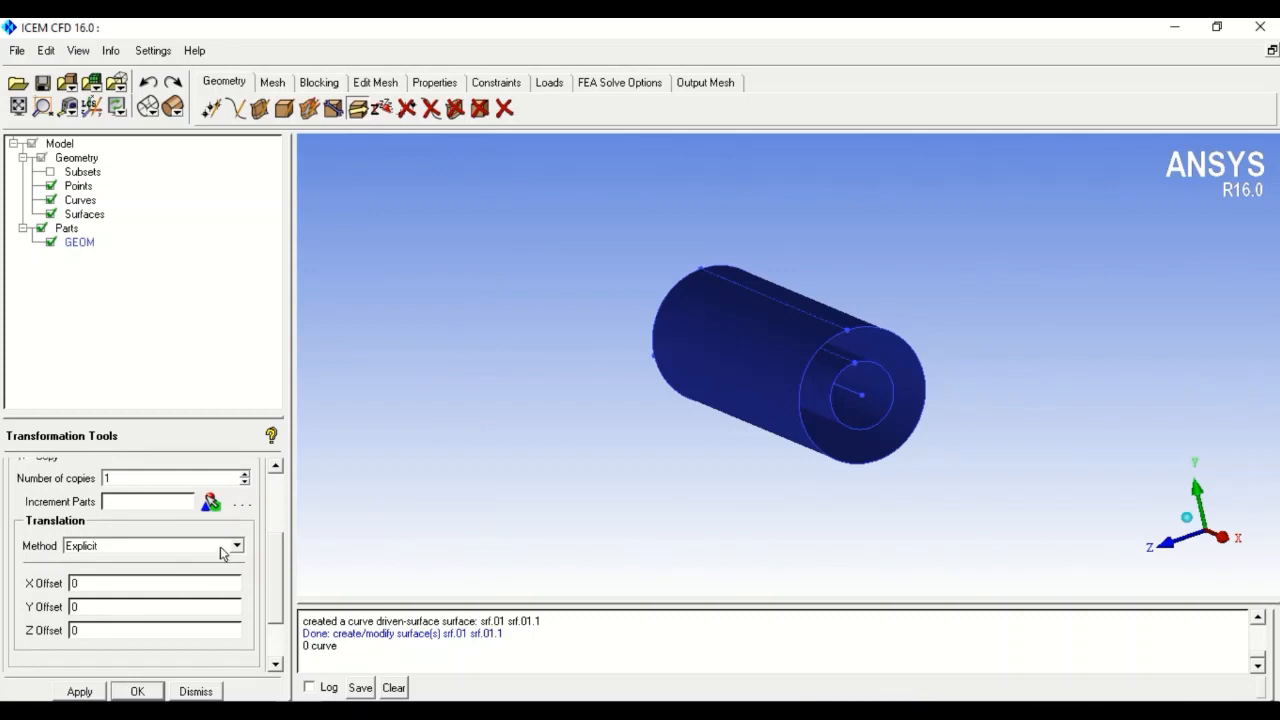
pyautogui.click(241, 547)
pyautogui.click(100, 583)
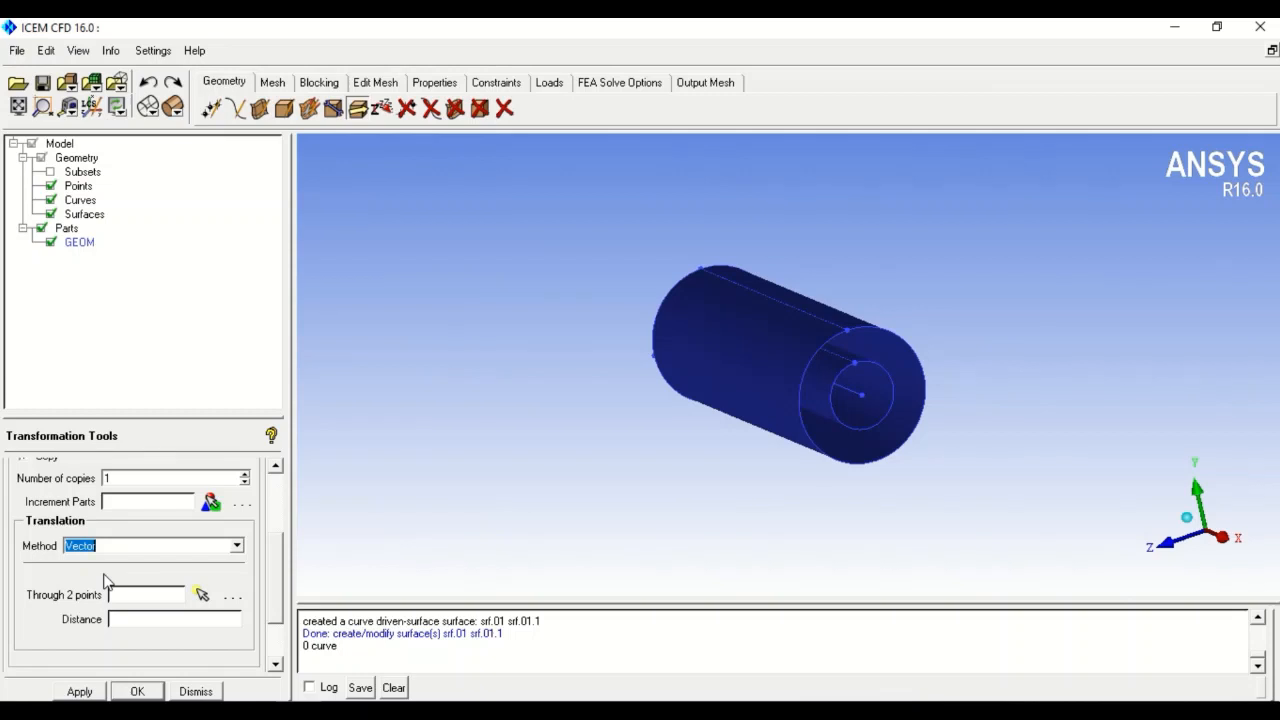
pyautogui.click(202, 594)
pyautogui.click(147, 106)
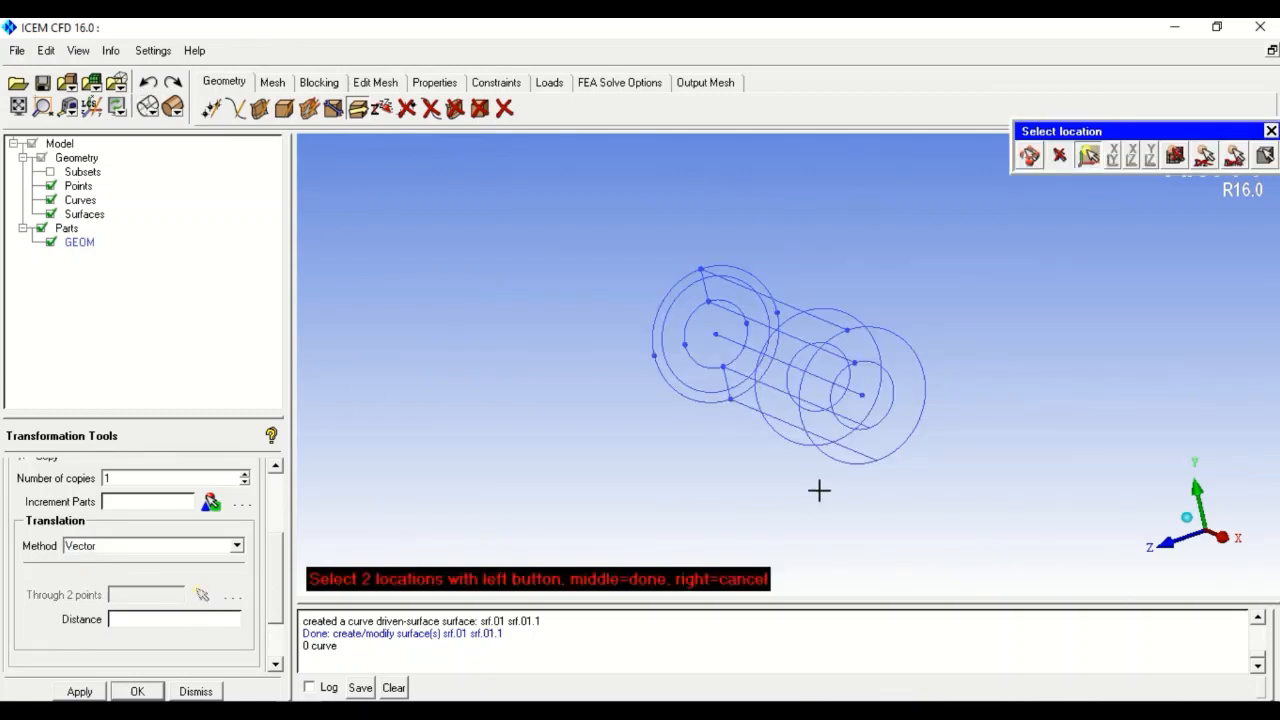
pyautogui.click(715, 335)
pyautogui.click(862, 395)
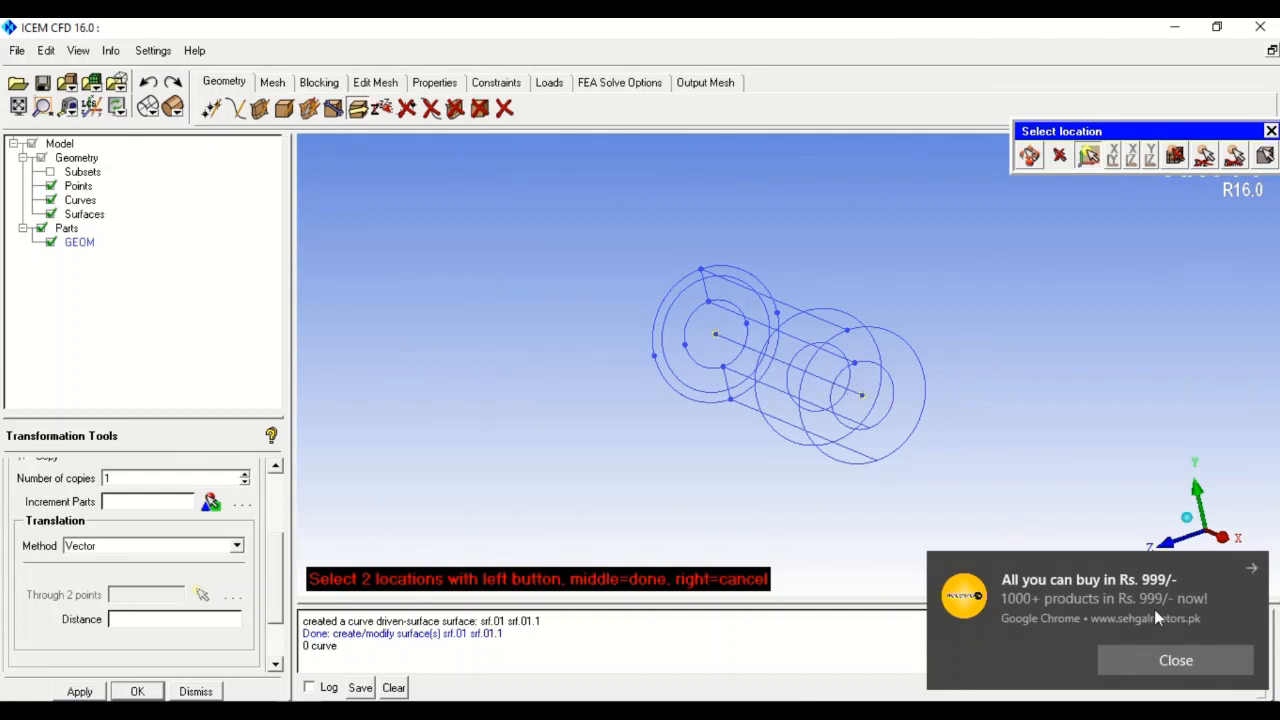
pyautogui.click(1250, 569)
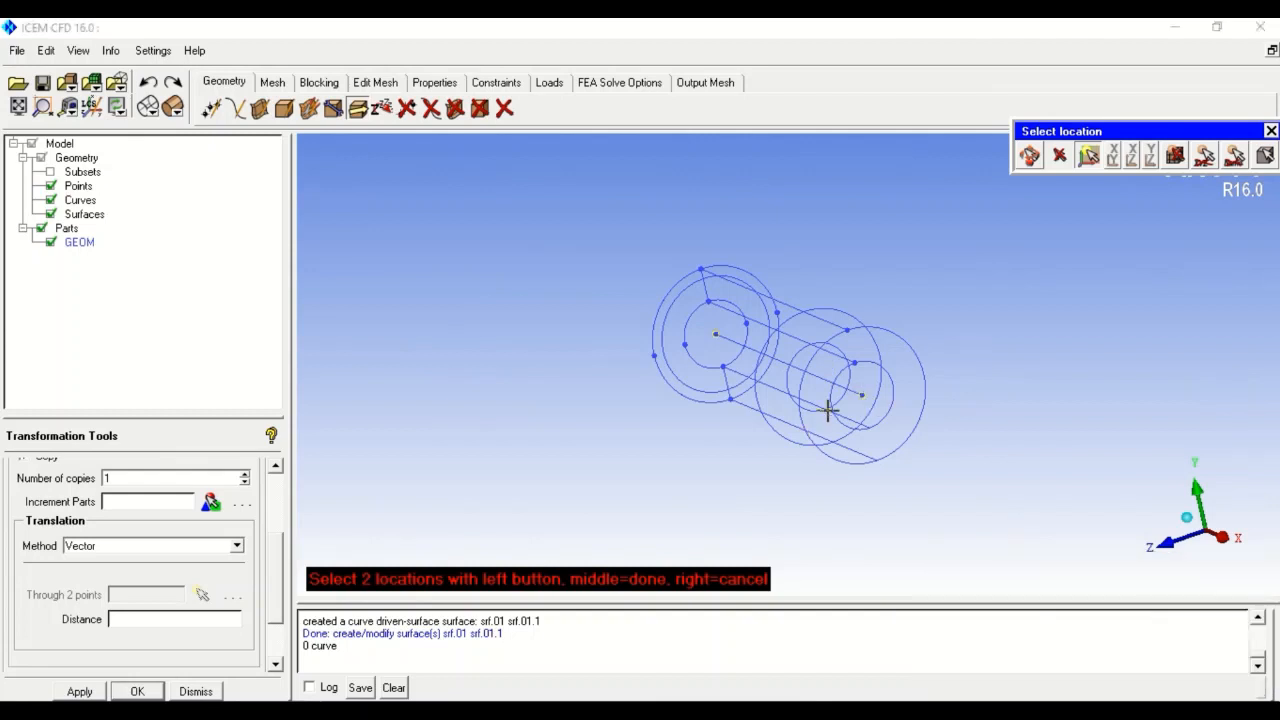
pyautogui.middleClick(644, 443)
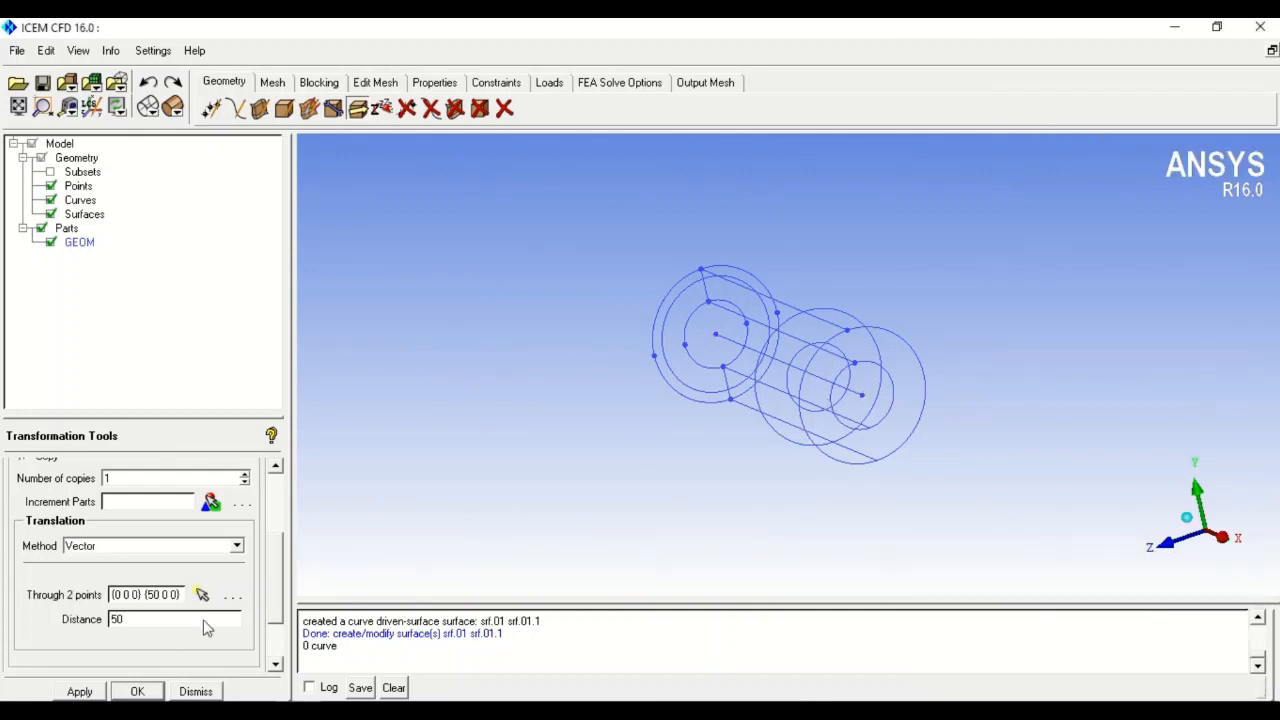
# - Copy ring surface srf.00 along that vector to cap the X=50 end
pyautogui.scroll(5, 280, 536)
pyautogui.click(222, 469)
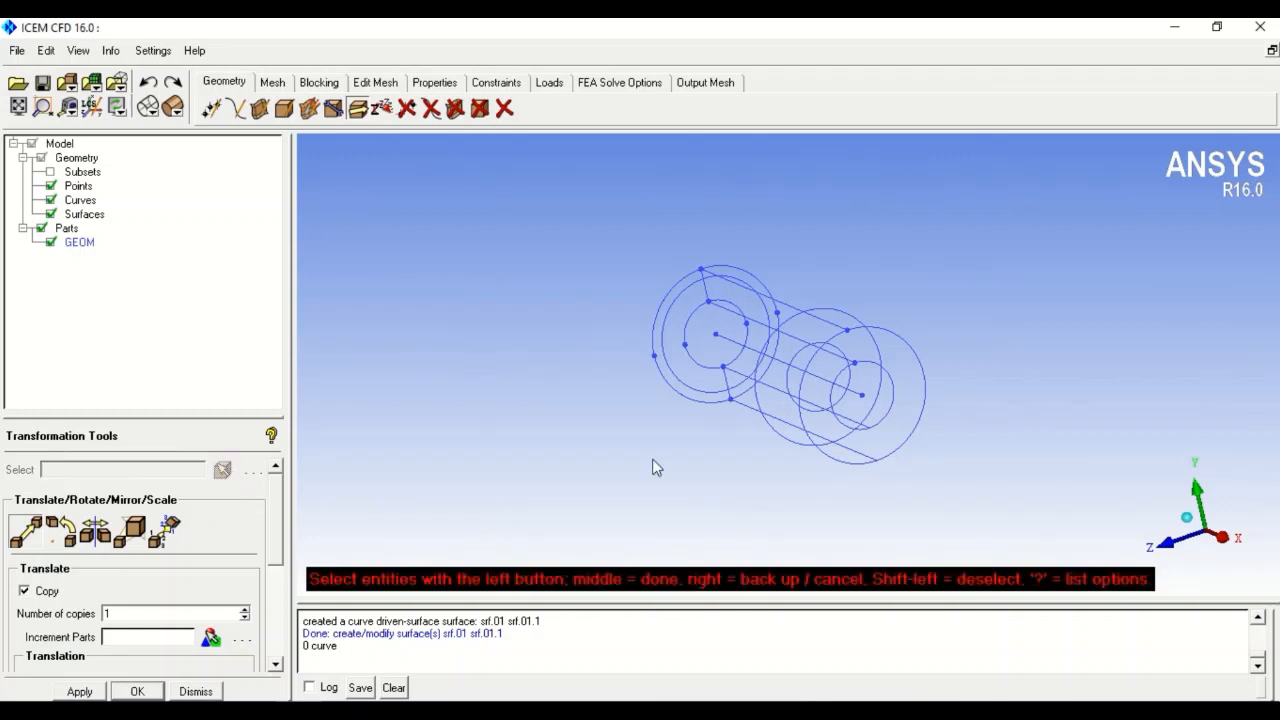
pyautogui.click(677, 312)
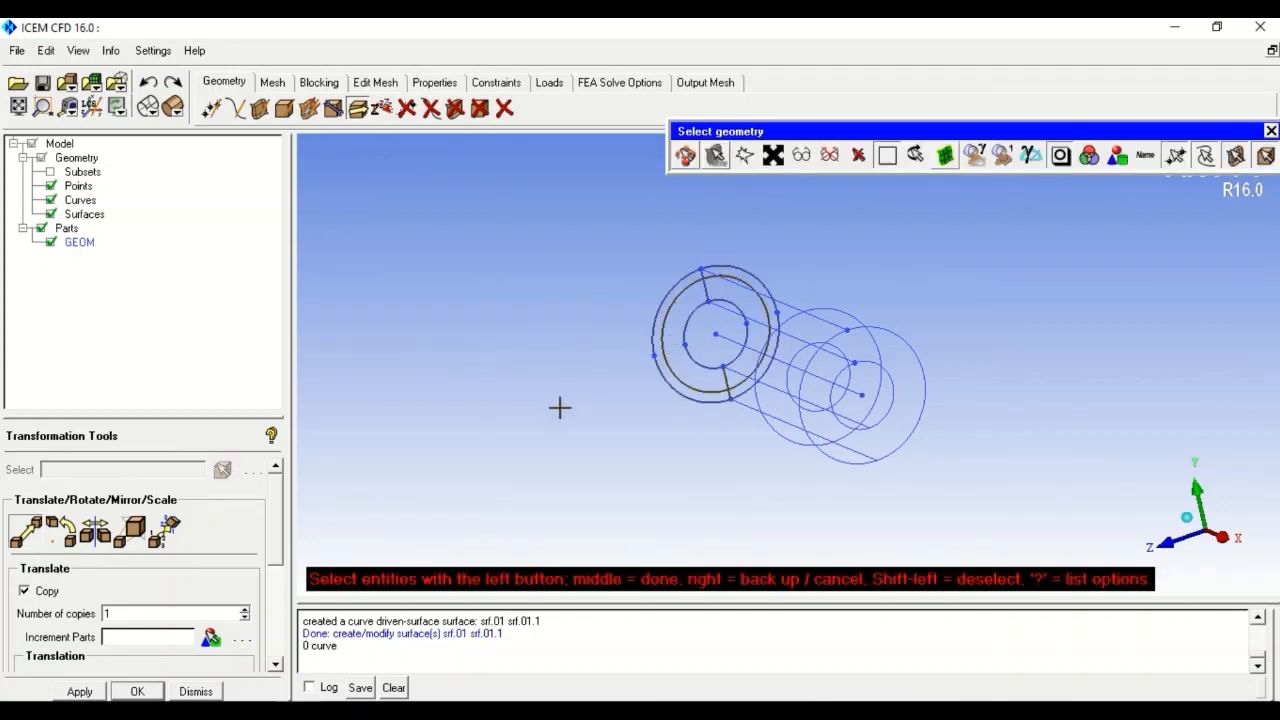
pyautogui.middleClick(556, 412)
pyautogui.click(80, 691)
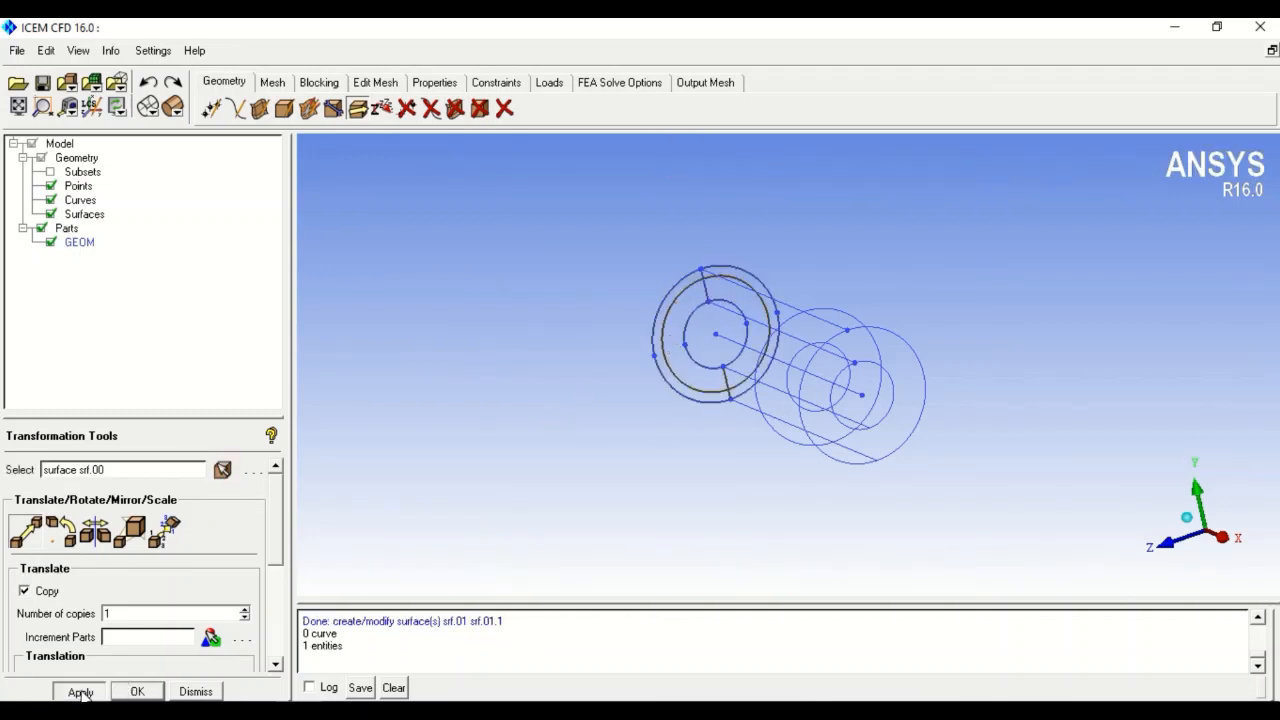
pyautogui.click(137, 691)
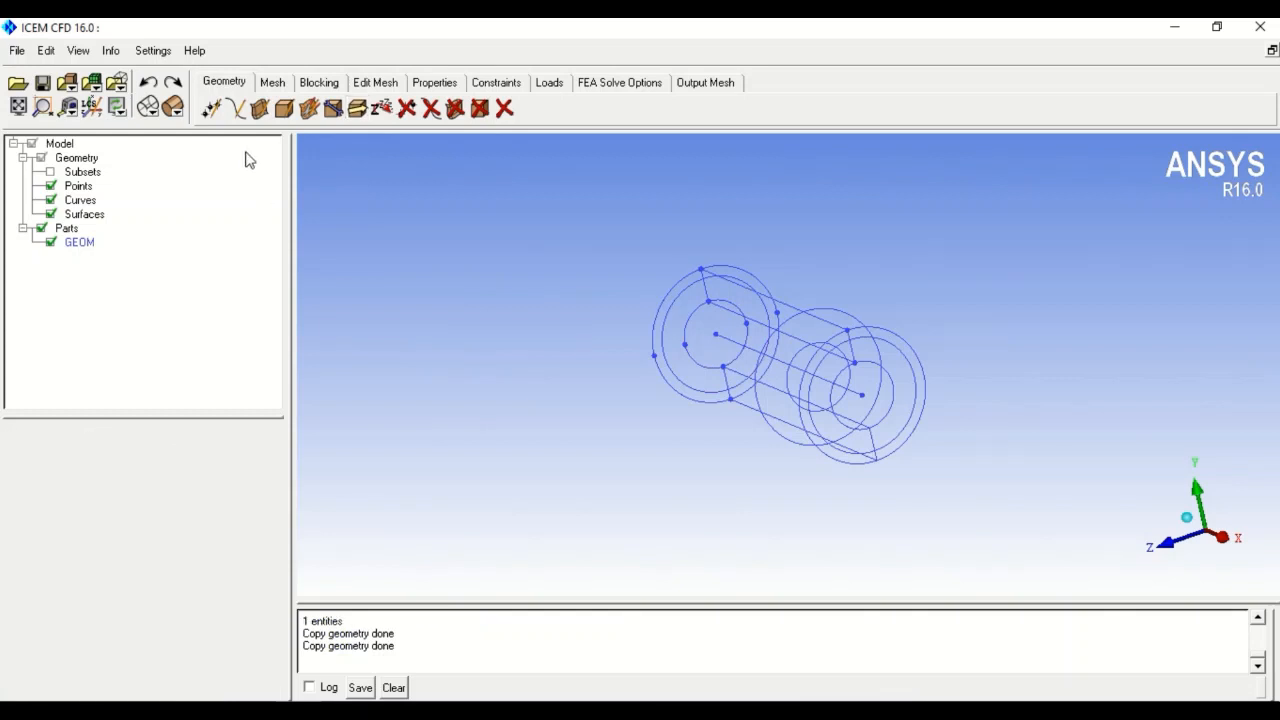
# - View the capped pipe end in solid shading and start Create Part from the Parts tree
pyautogui.click(172, 107)
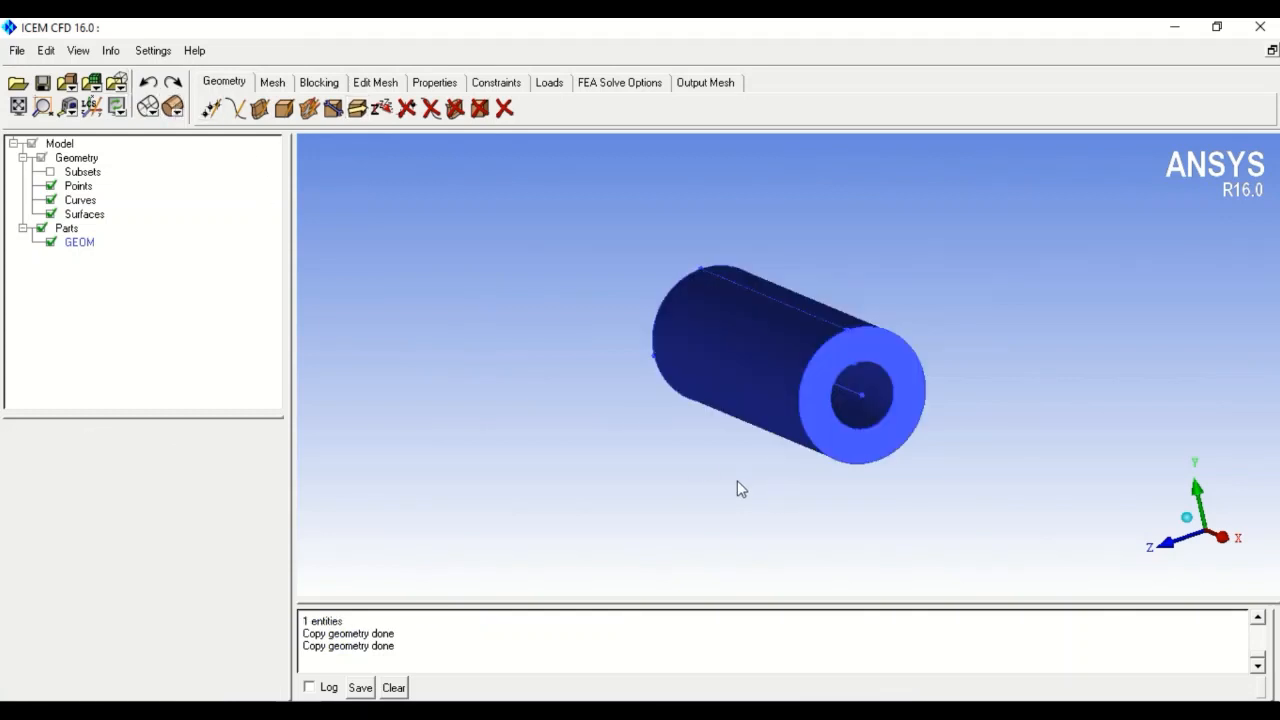
pyautogui.moveTo(737, 482); pyautogui.dragTo(709, 514)
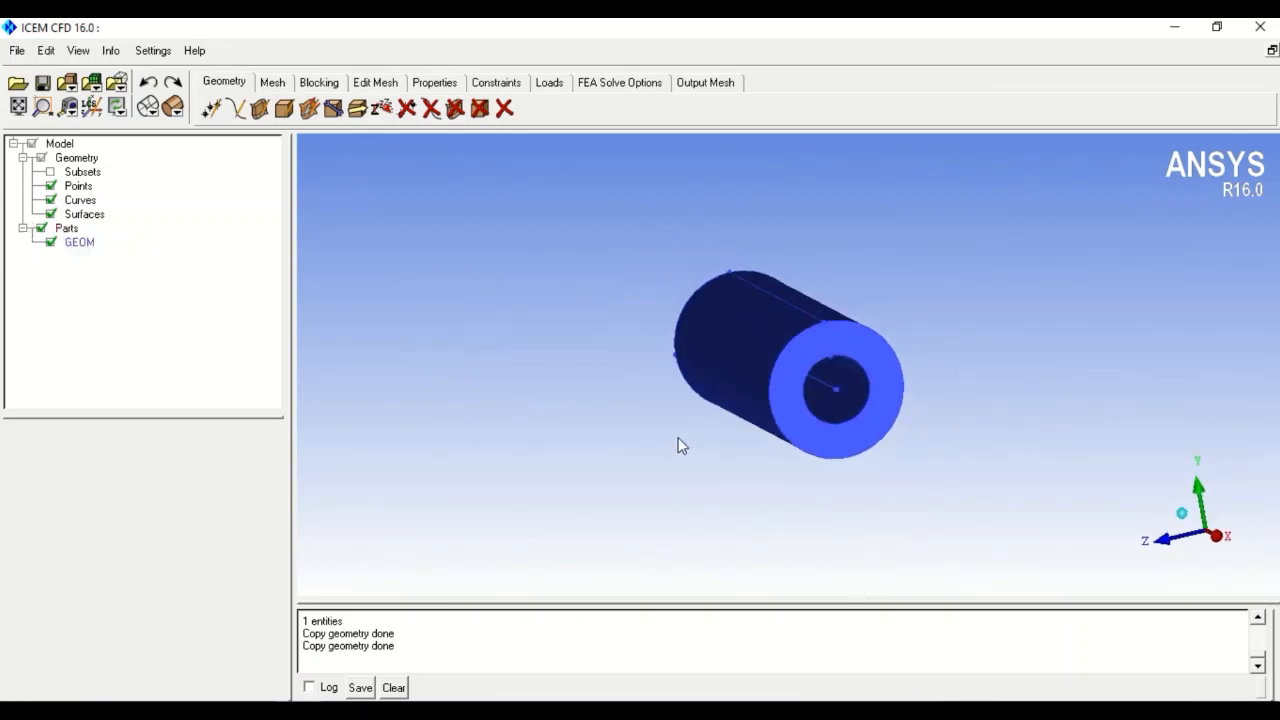
pyautogui.rightClick(68, 230)
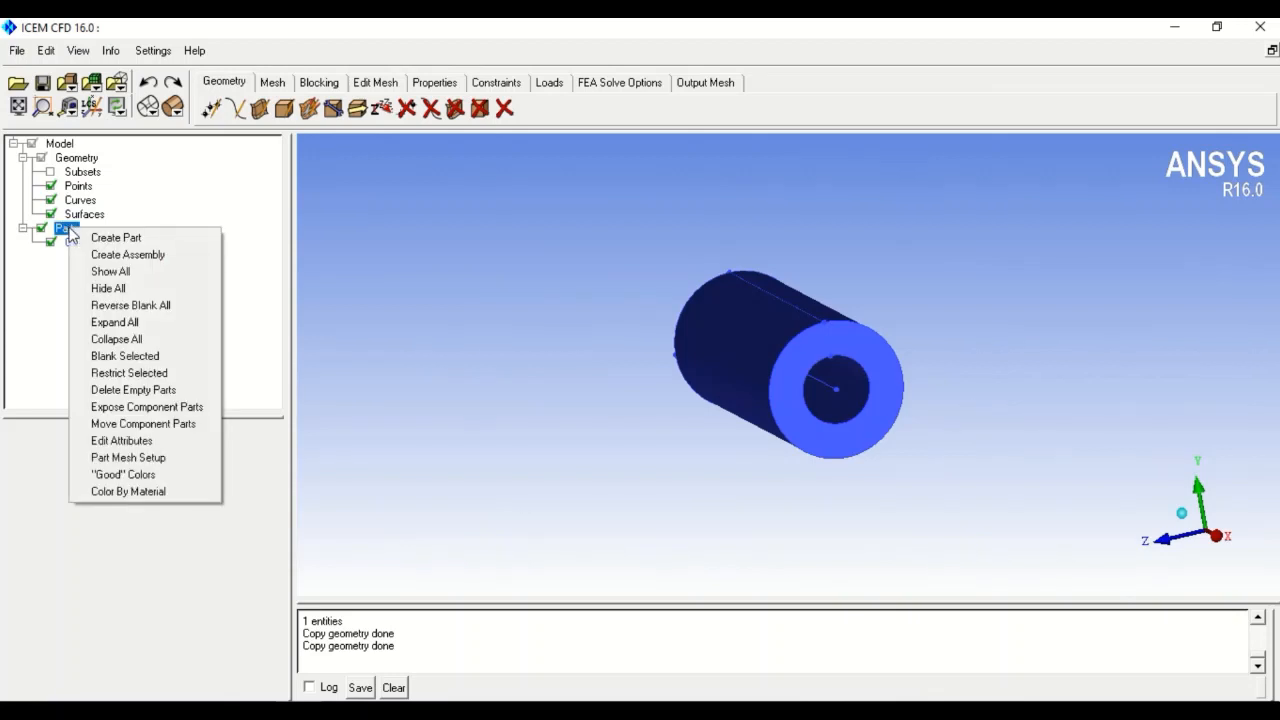
pyautogui.click(150, 238)
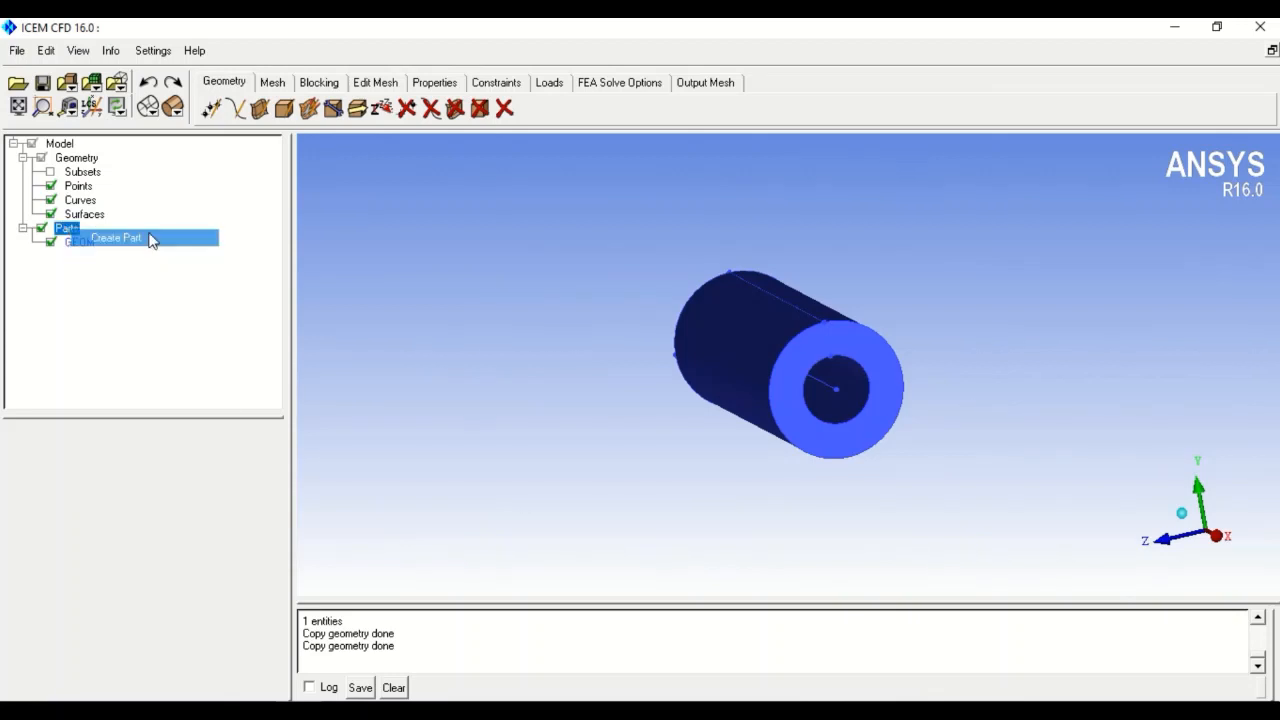
# - Create part INLET from the pipe's front annular end face, picked in wireframe view
pyautogui.moveTo(90, 470); pyautogui.dragTo(3, 470)
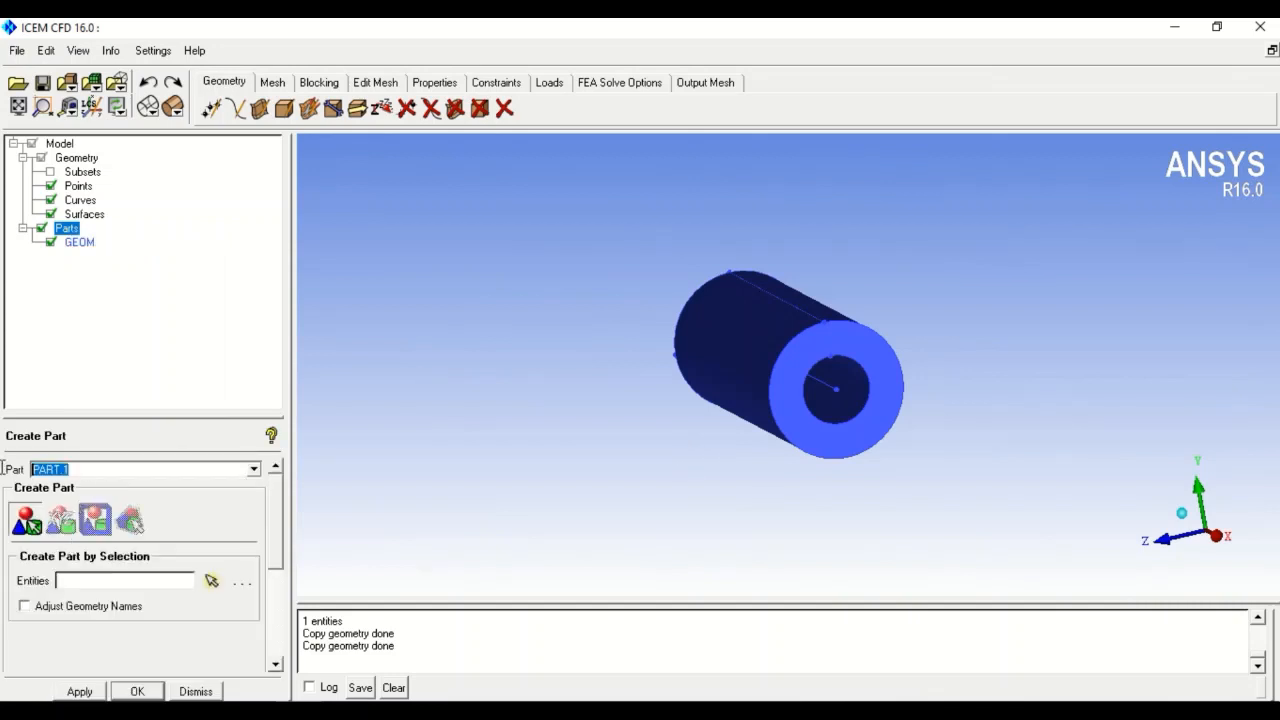
pyautogui.write('INL')
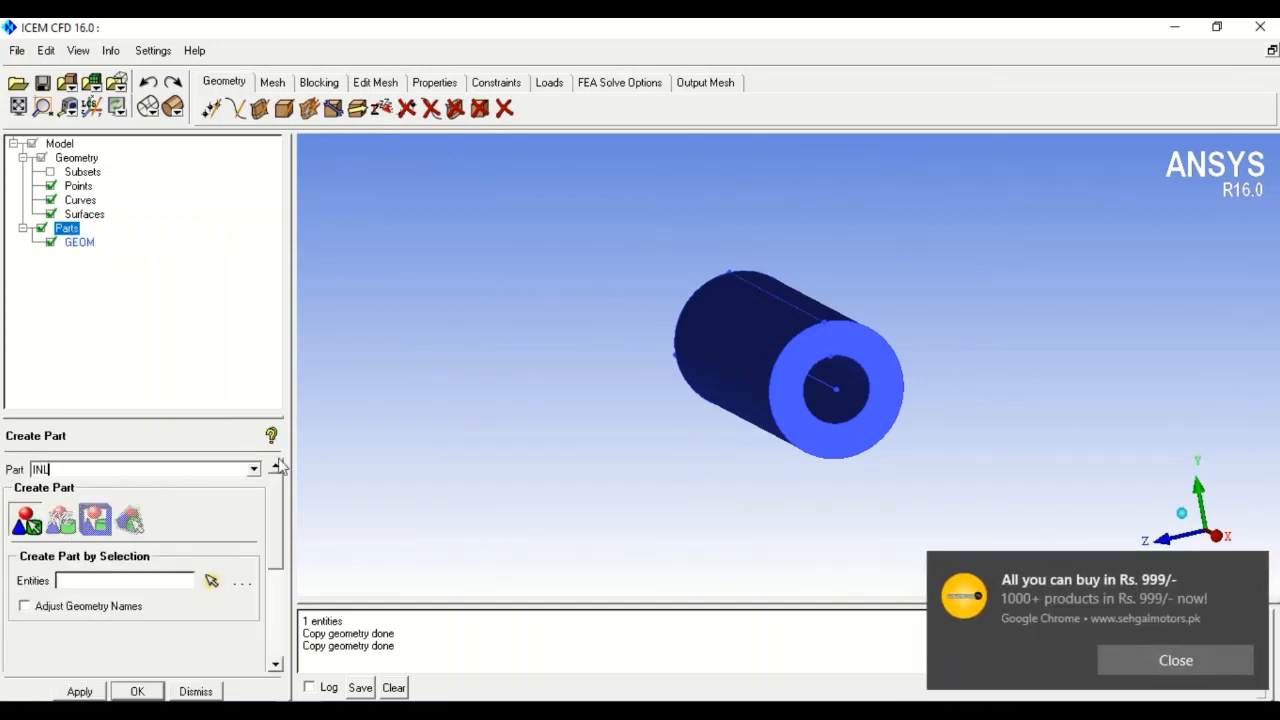
pyautogui.click(1190, 655)
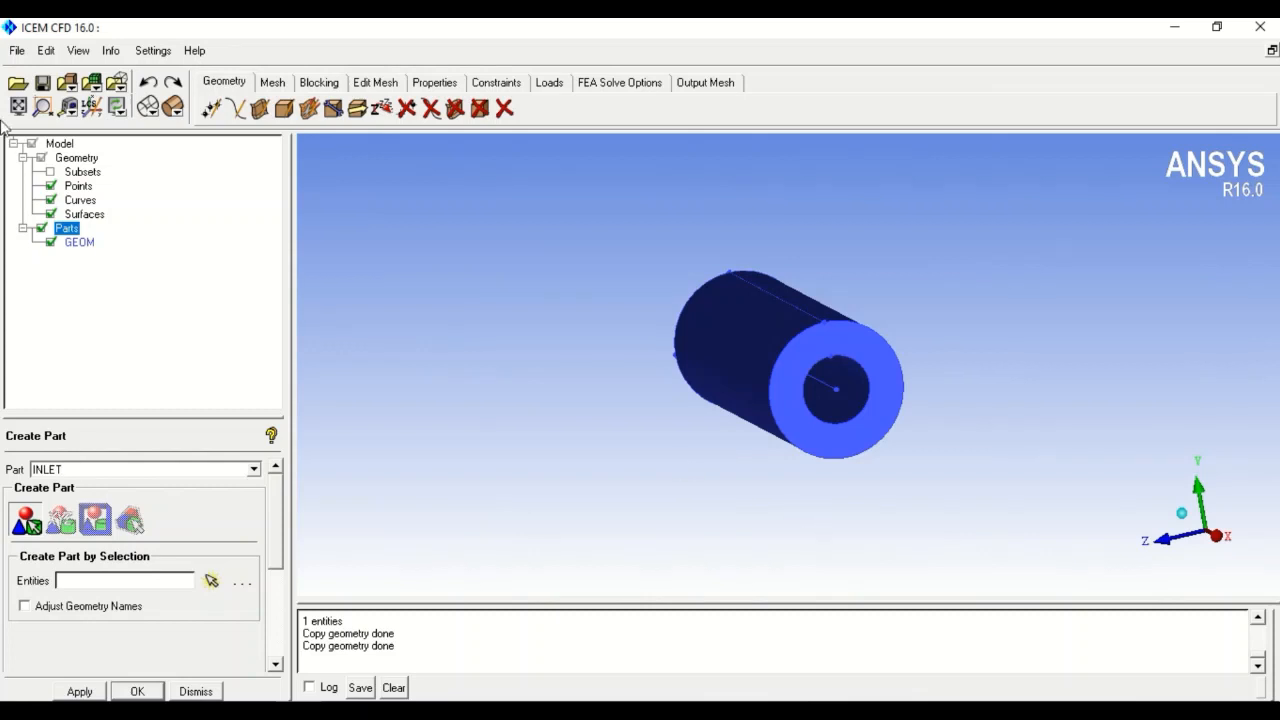
pyautogui.click(148, 107)
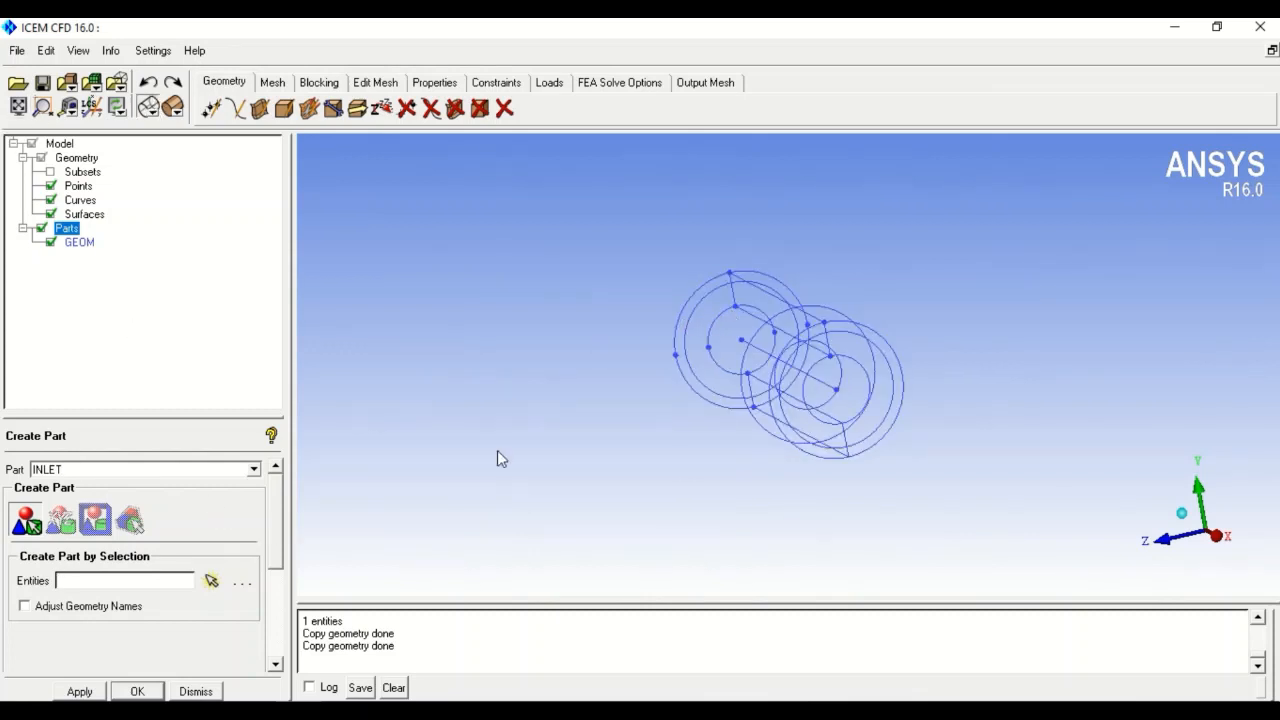
pyautogui.click(211, 580)
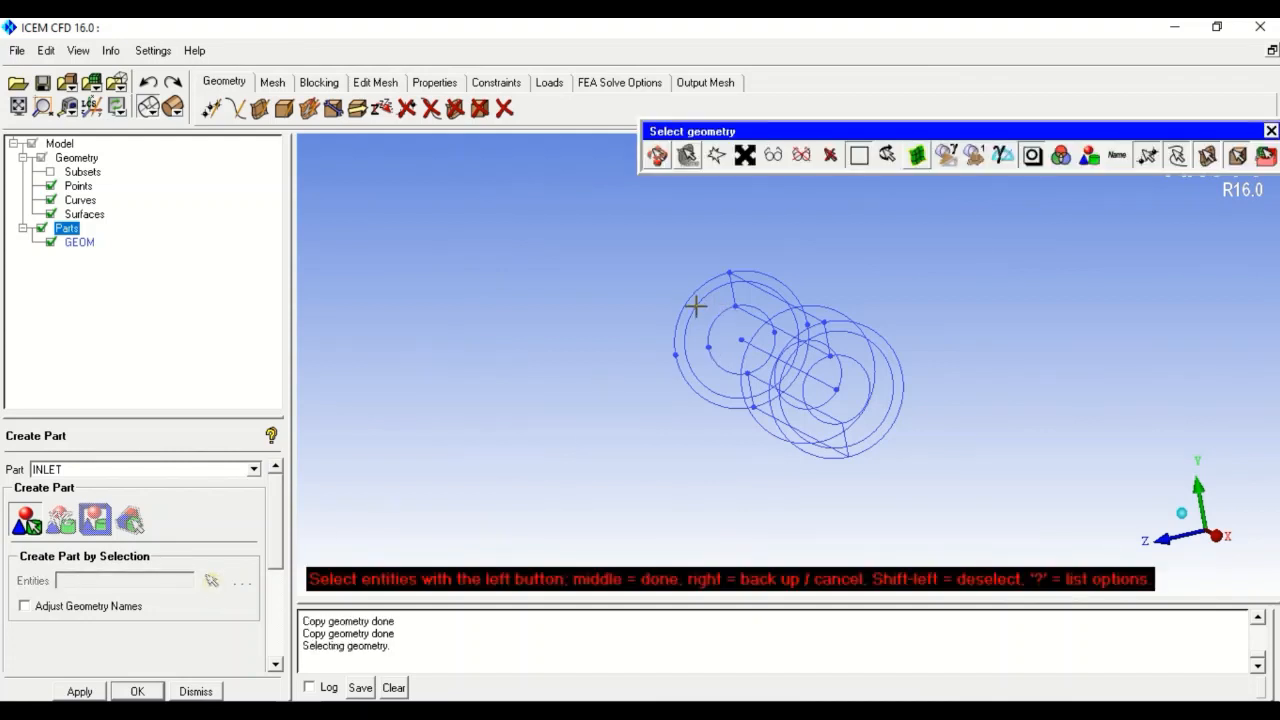
pyautogui.click(694, 303)
pyautogui.middleClick(567, 372)
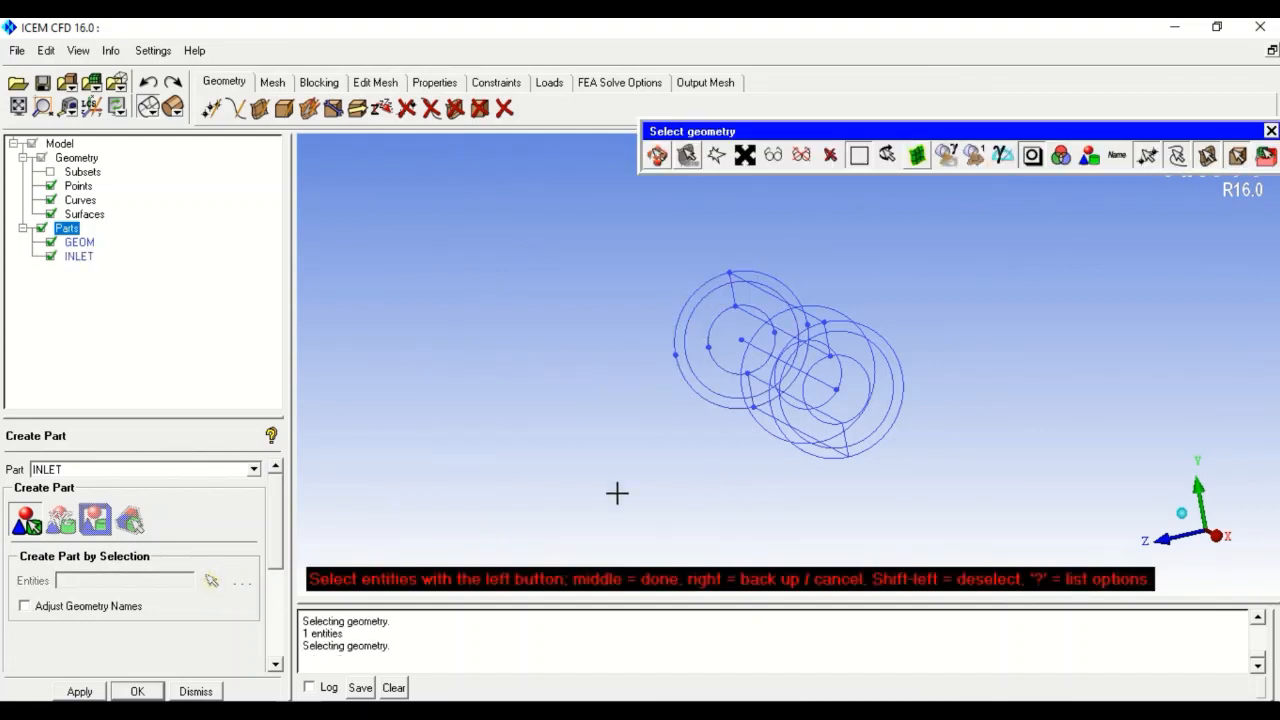
# - Rotate the pipe sideways and begin naming the next part OUTLET
pyautogui.moveTo(351, 526); pyautogui.dragTo(815, 530)
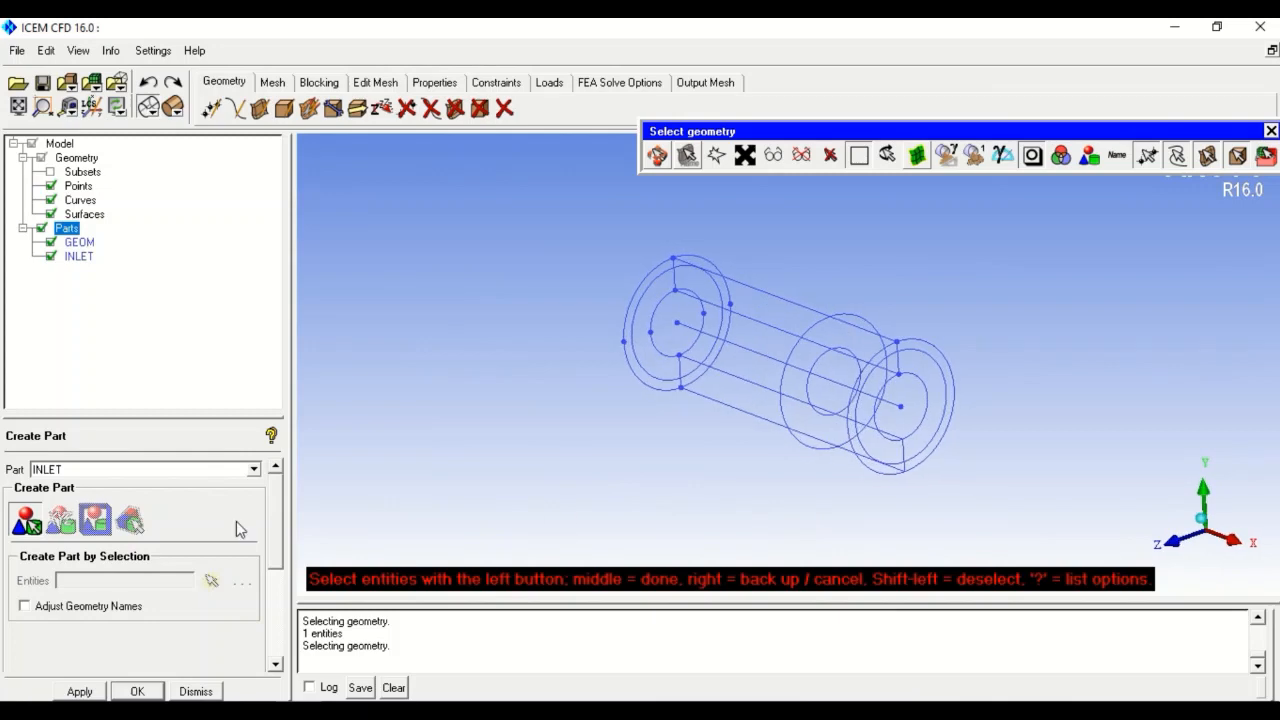
pyautogui.doubleClick(103, 469)
pyautogui.write('OUT')
# - Hide curves, assign the far-end ring surface to OUTLET, and name the next part INNER_WALL
pyautogui.click(872, 400)
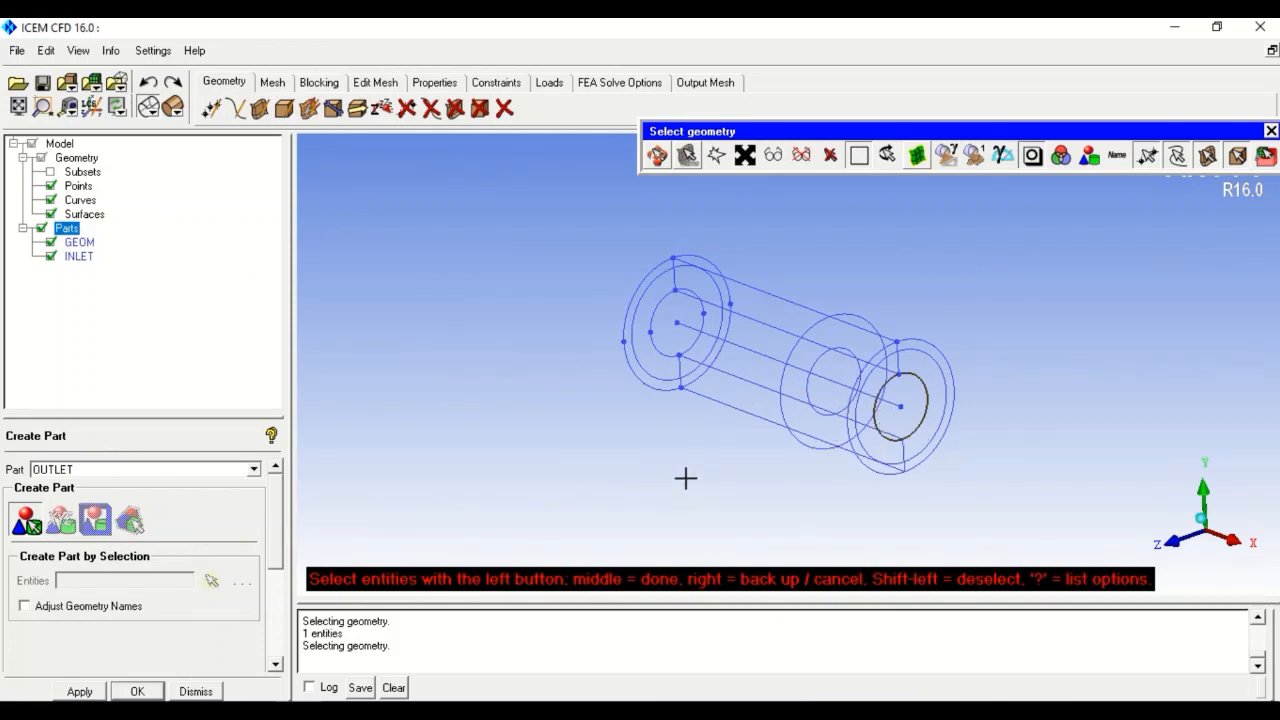
pyautogui.rightClick(736, 457)
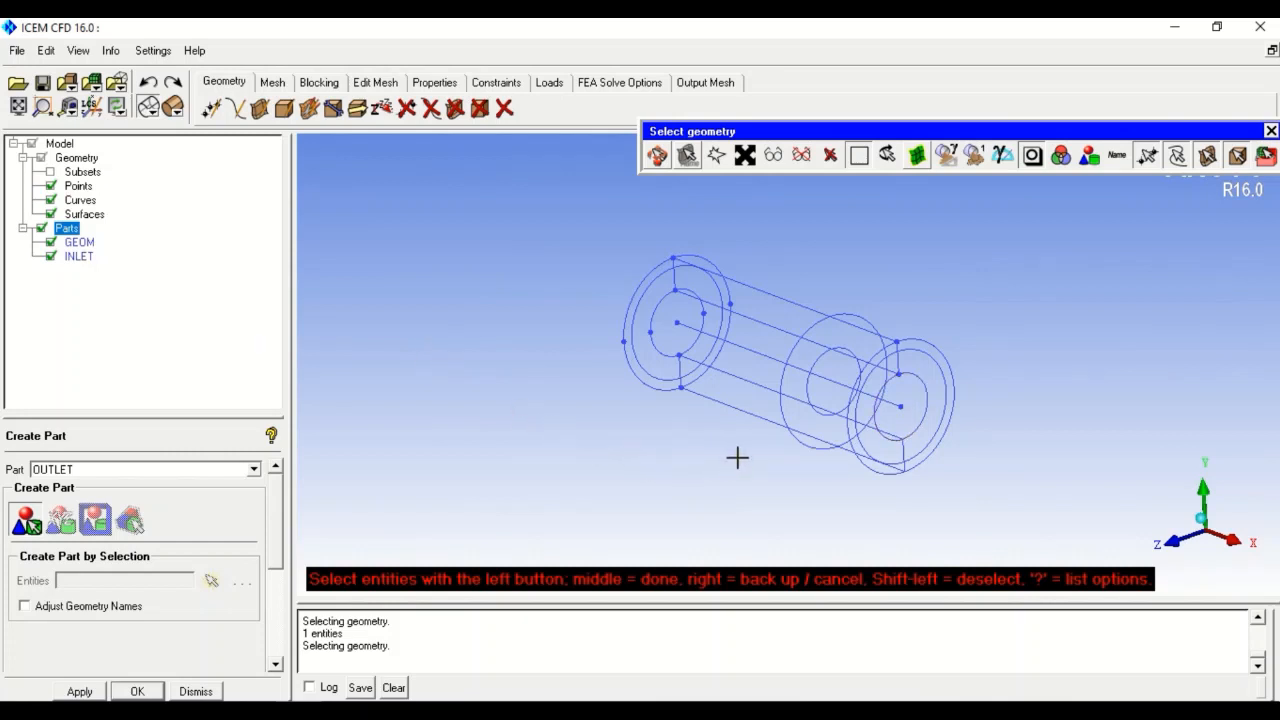
pyautogui.click(51, 200)
pyautogui.click(860, 392)
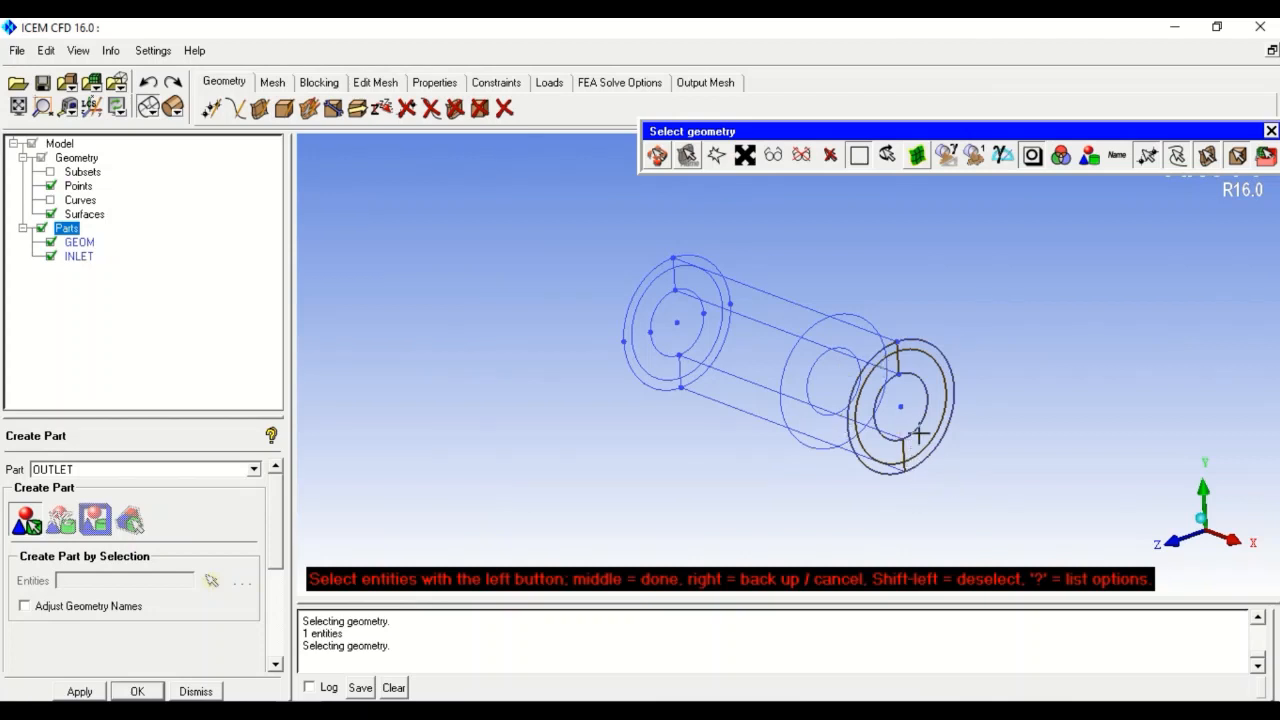
pyautogui.middleClick(562, 502)
pyautogui.moveTo(75, 469); pyautogui.dragTo(4, 470)
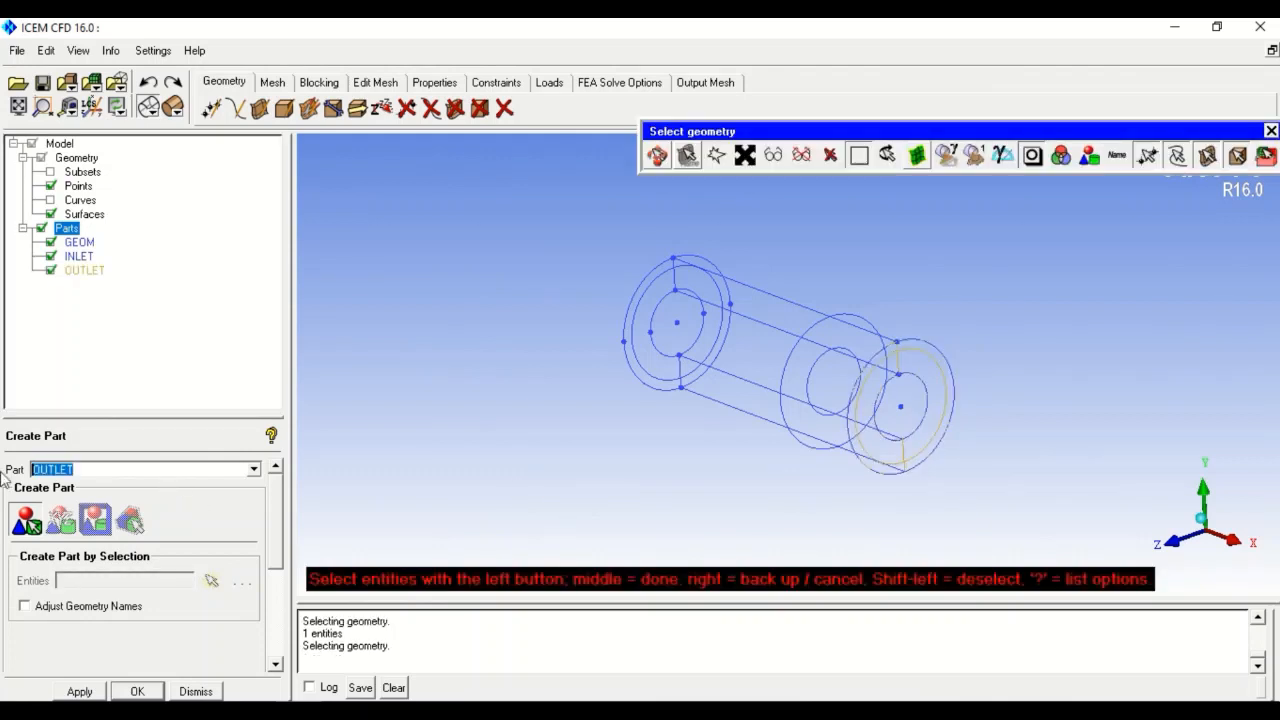
pyautogui.write('INNER WALL')
# - Assign the inner cylinder to INNER_WALL and the outer to OUTER_WALL, then shade solid
pyautogui.click(743, 320)
pyautogui.middleClick(484, 421)
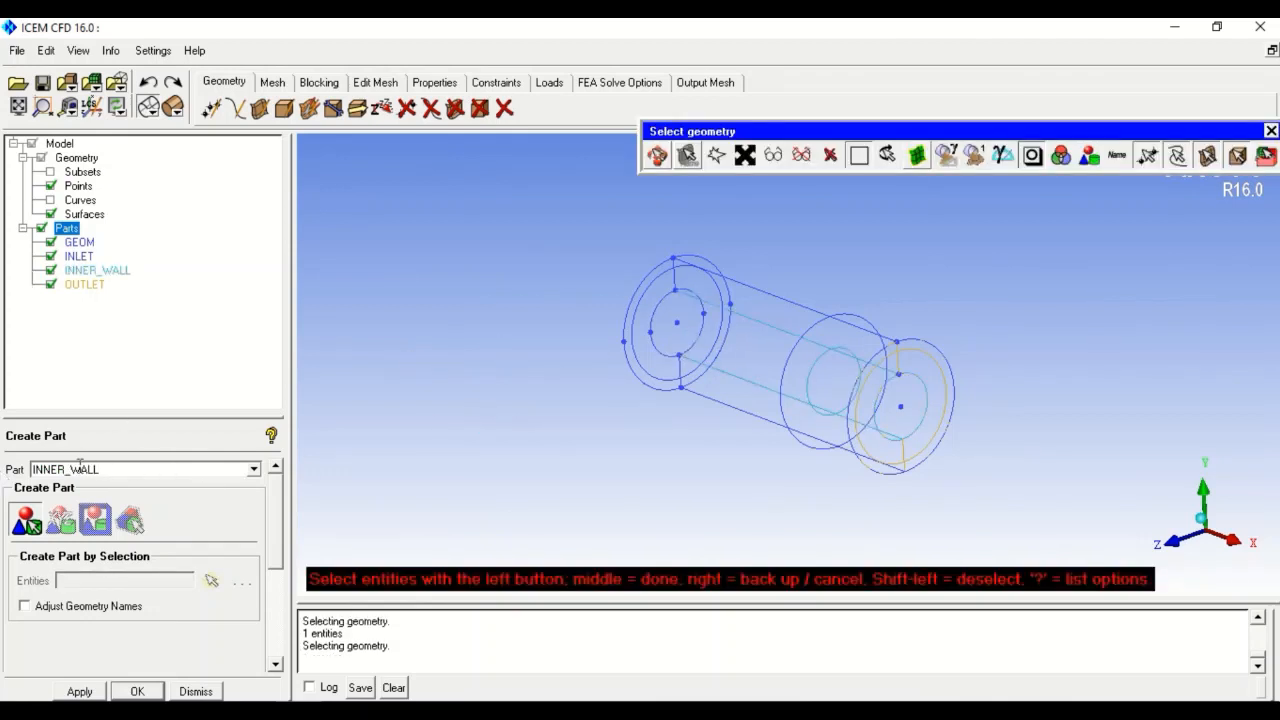
pyautogui.moveTo(66, 470); pyautogui.dragTo(16, 476)
pyautogui.write('OUTER')
pyautogui.click(773, 298)
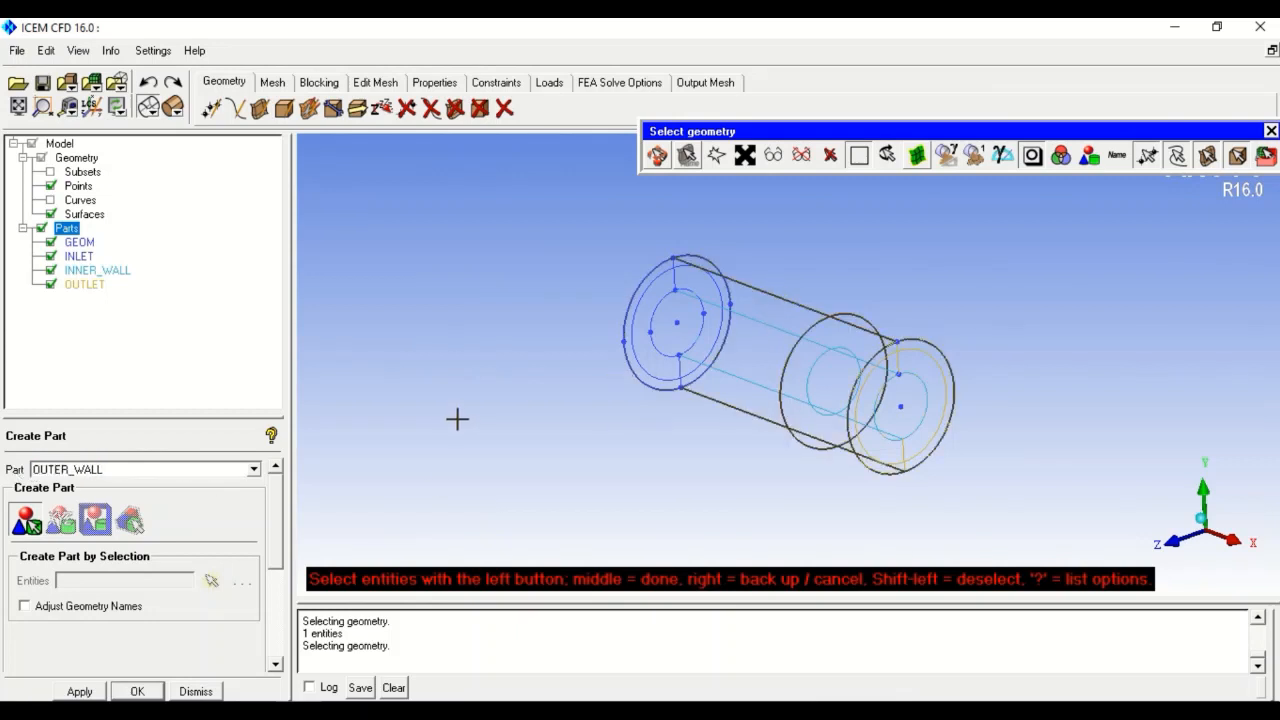
pyautogui.middleClick(457, 395)
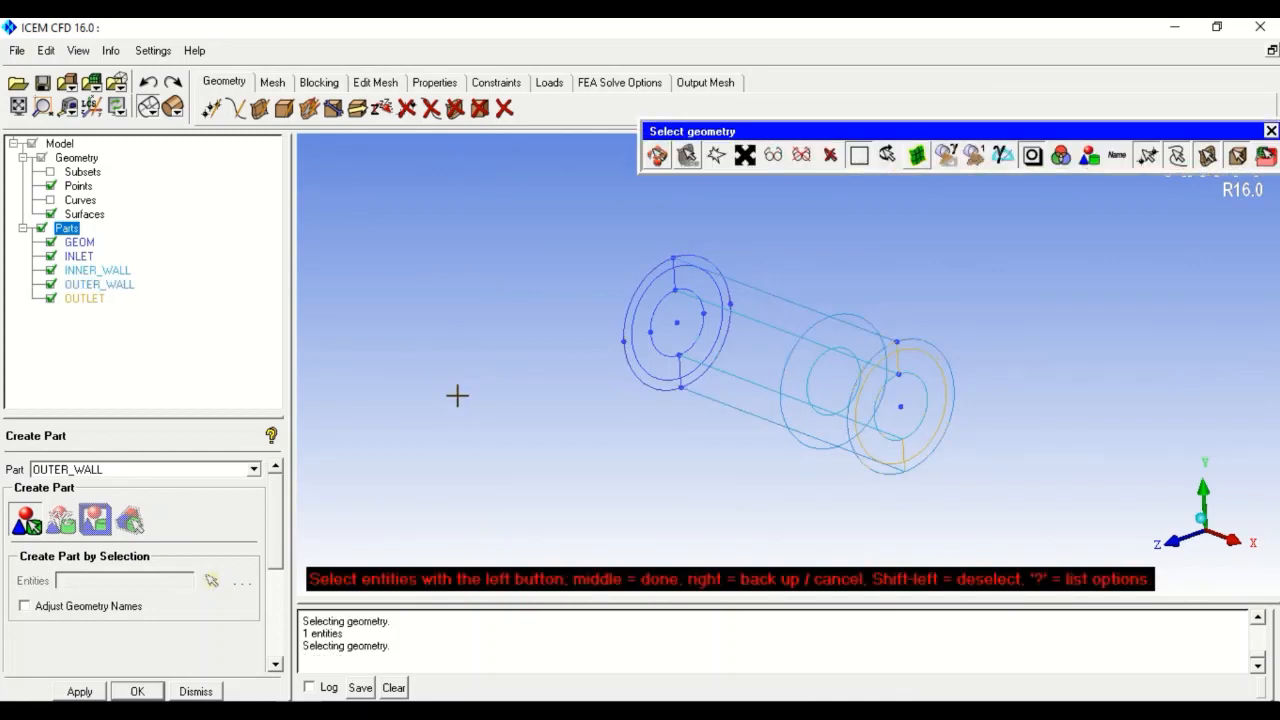
pyautogui.click(175, 107)
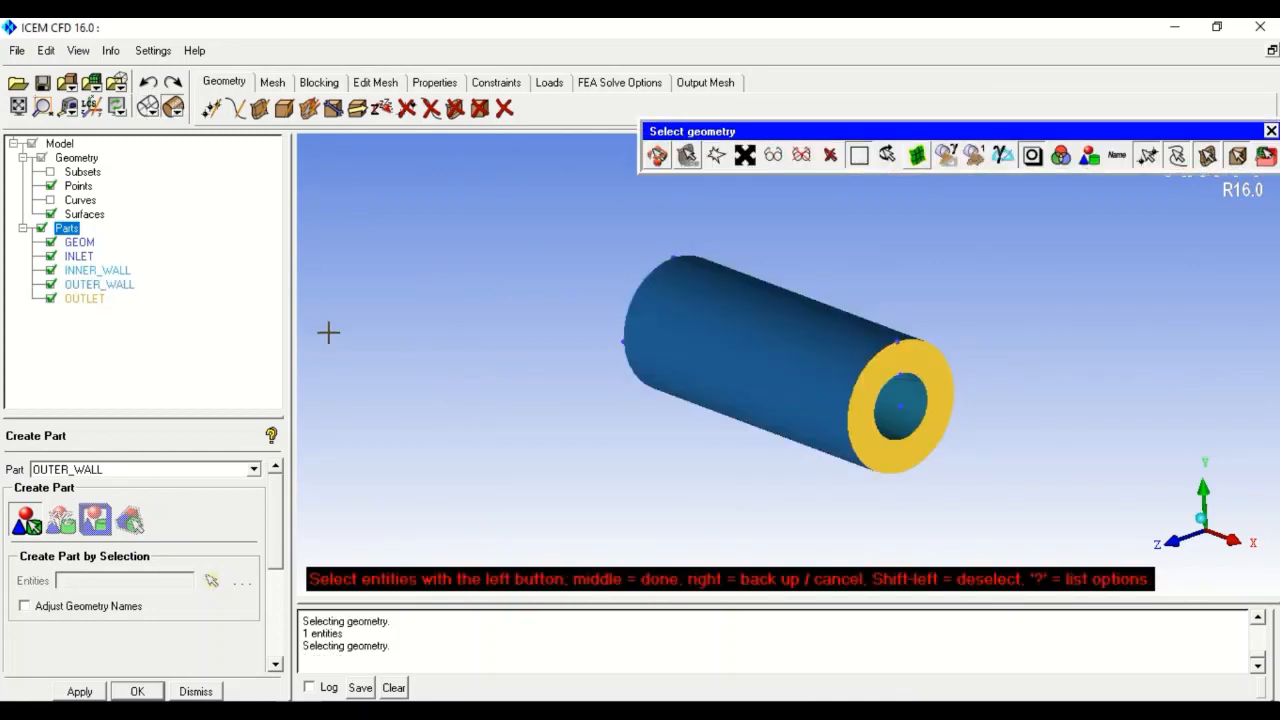
# - Apply Good Colors to the parts and hide GEOM, INLET, INNER_WALL, OUTER_WALL and OUTLET
pyautogui.rightClick(64, 229)
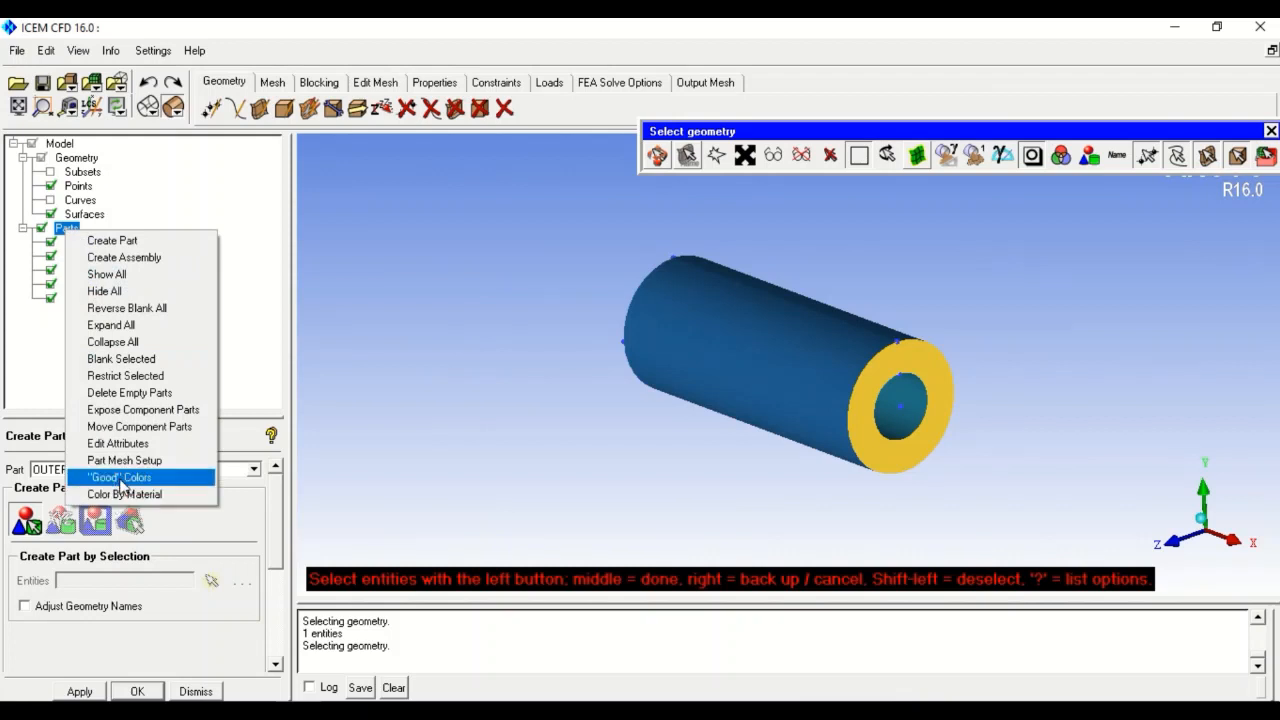
pyautogui.click(120, 477)
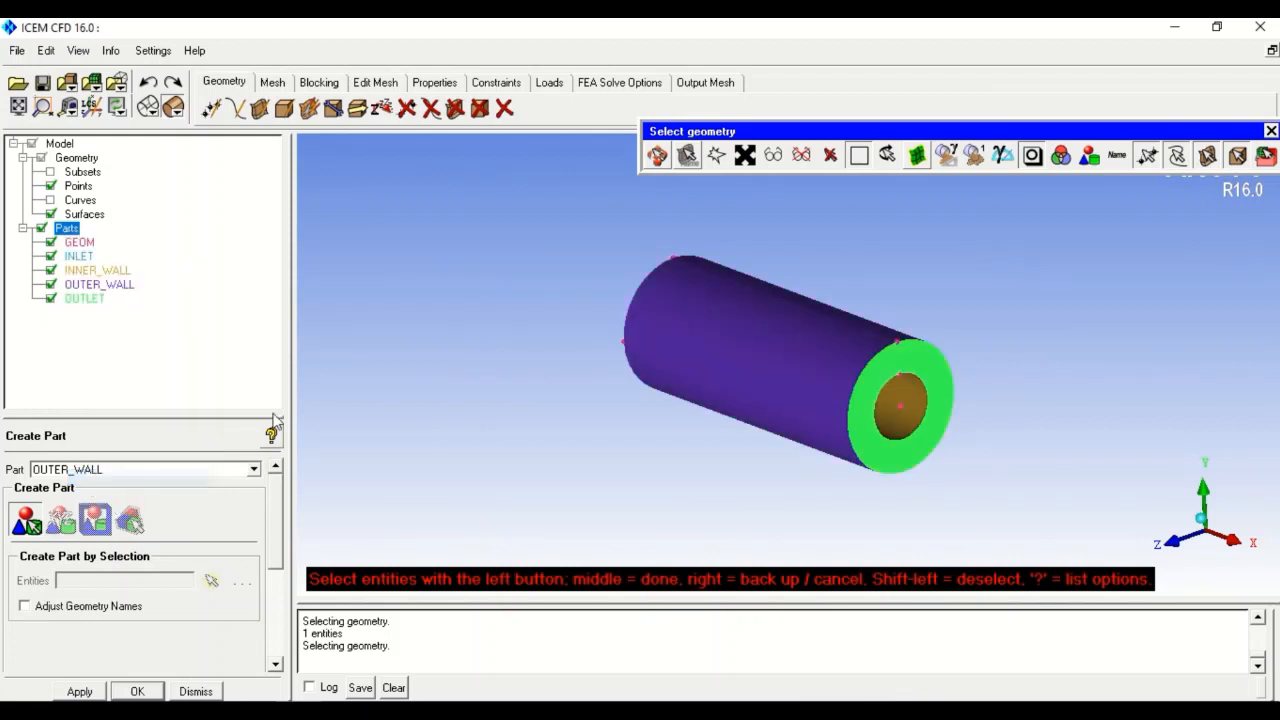
pyautogui.click(50, 242)
pyautogui.click(50, 256)
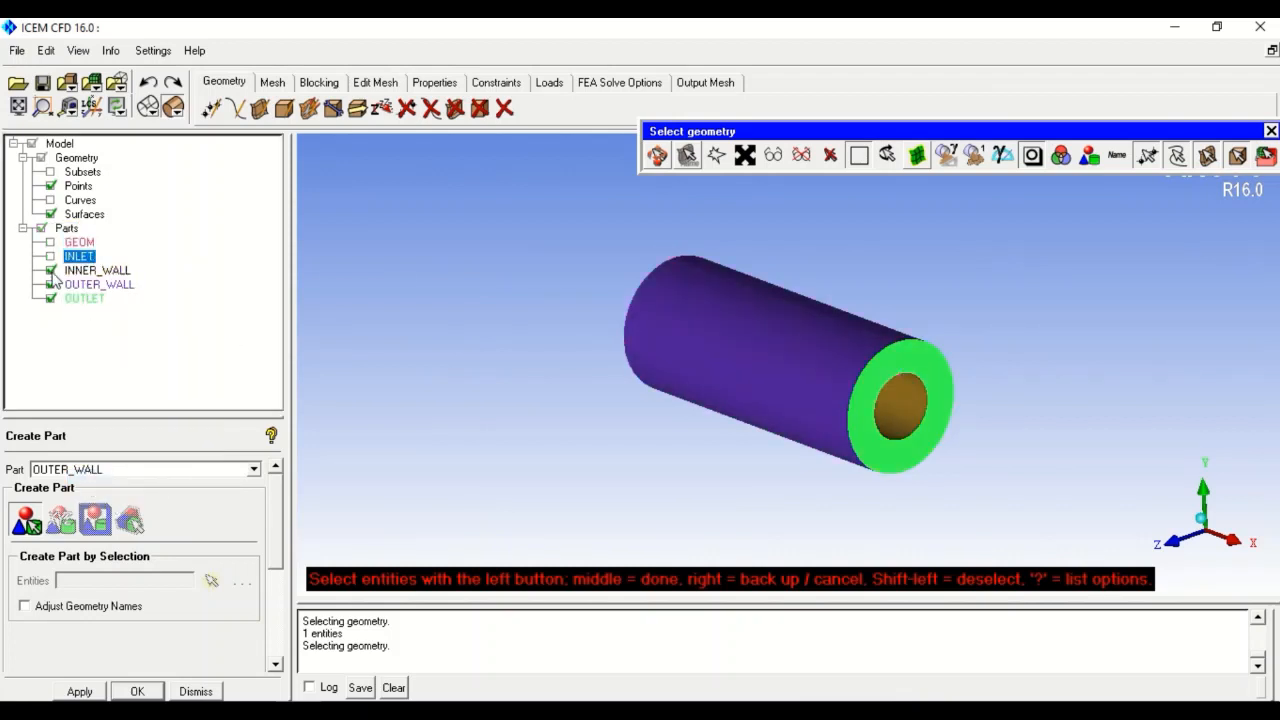
pyautogui.click(50, 270)
pyautogui.click(50, 284)
pyautogui.click(50, 298)
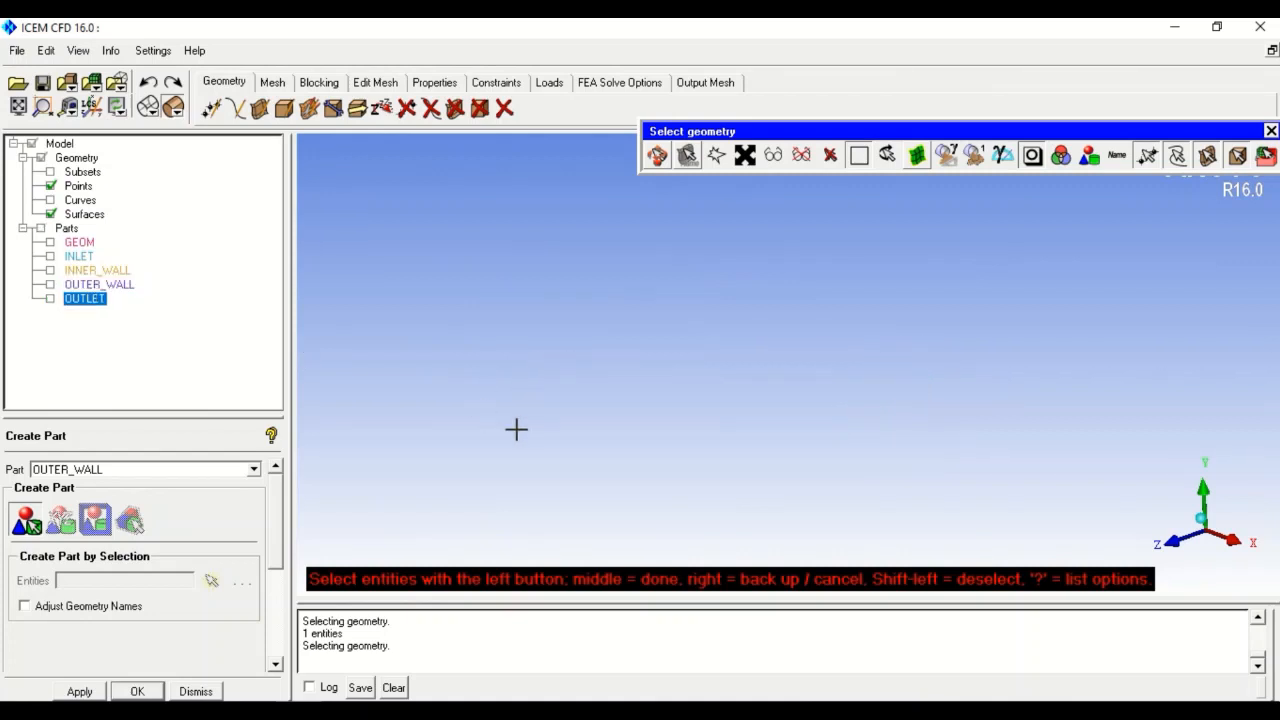
# - Show INLET, OUTLET, INNER_WALL and OUTER_WALL one at a time, keeping GEOM hidden, in wireframe
pyautogui.click(50, 257)
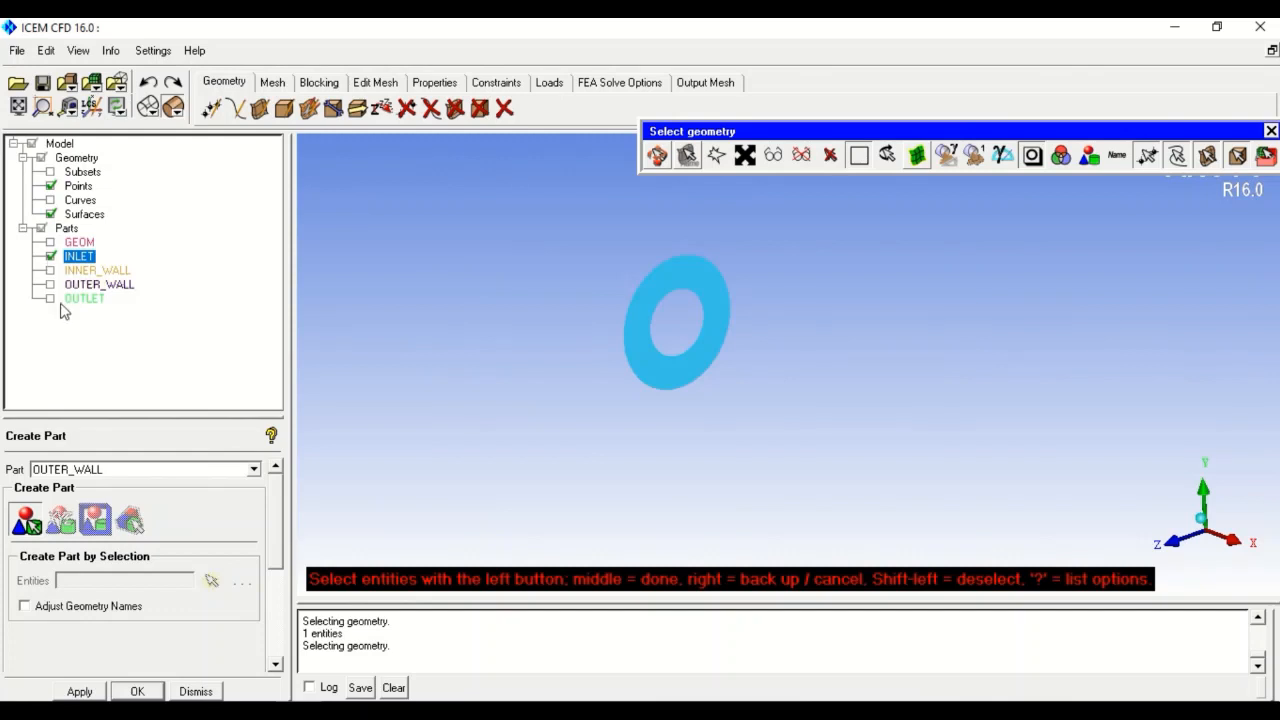
pyautogui.click(51, 298)
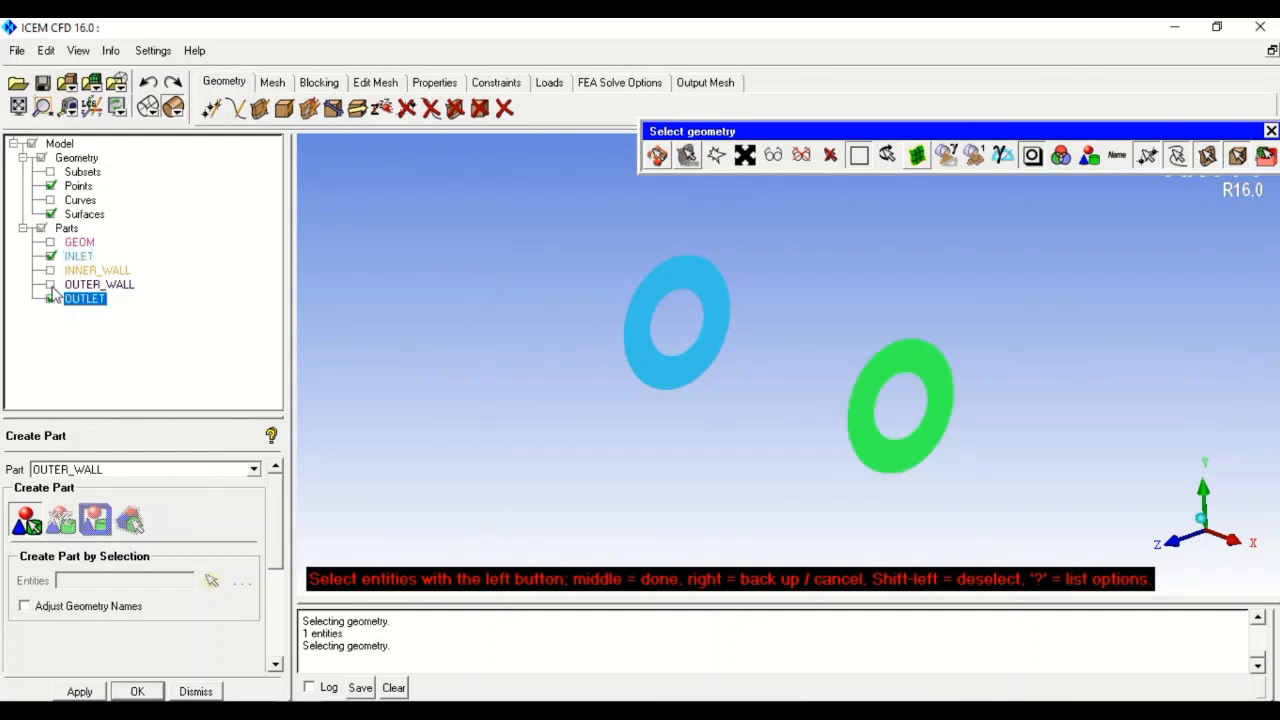
pyautogui.click(51, 270)
pyautogui.click(51, 285)
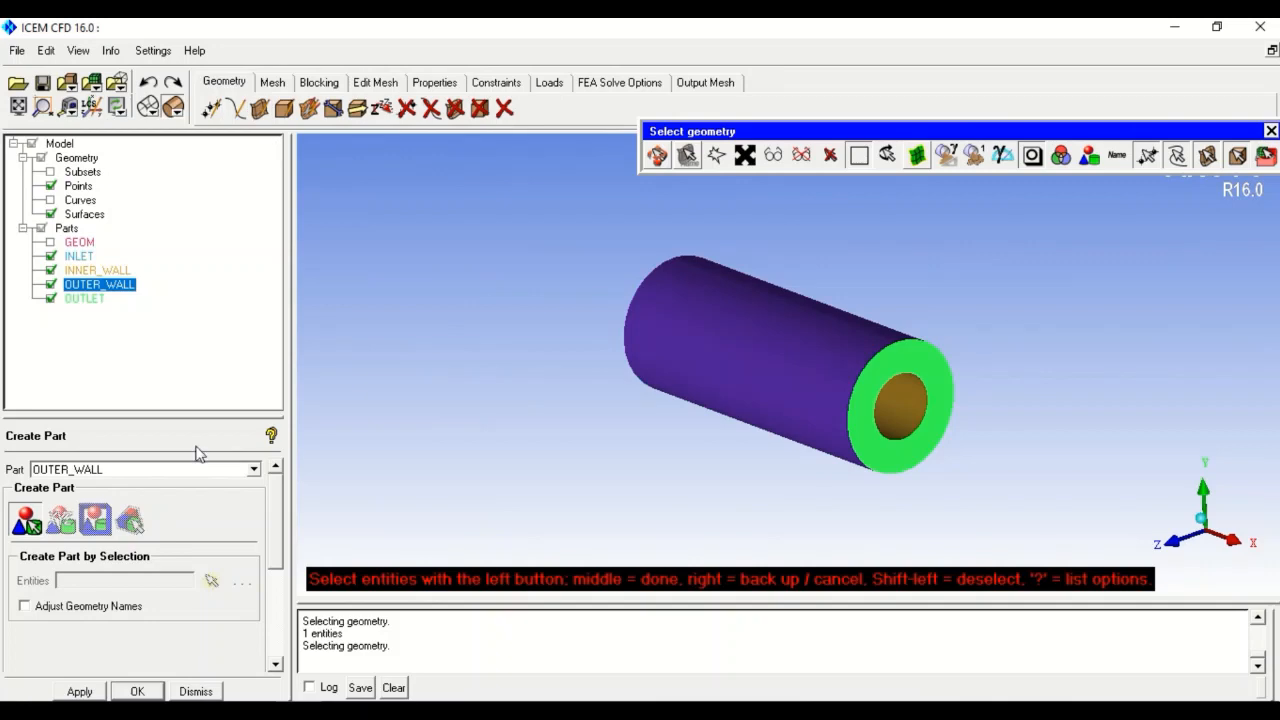
pyautogui.click(148, 106)
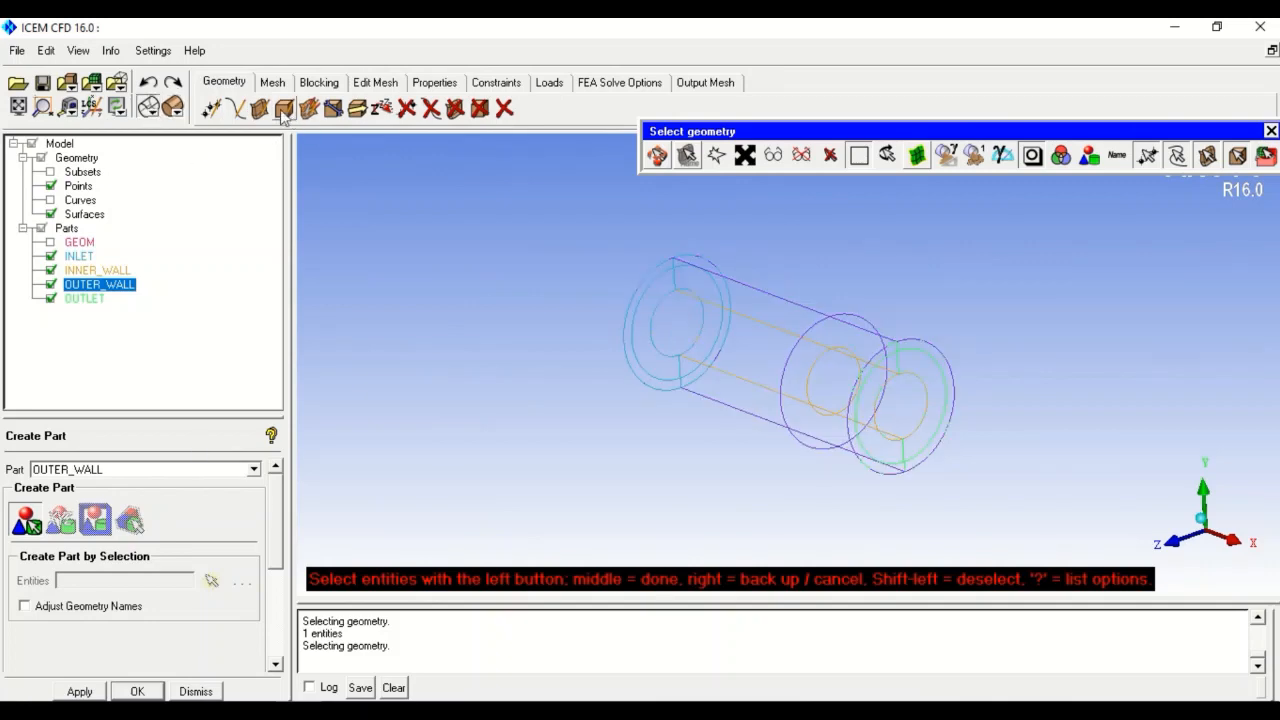
pyautogui.click(319, 82)
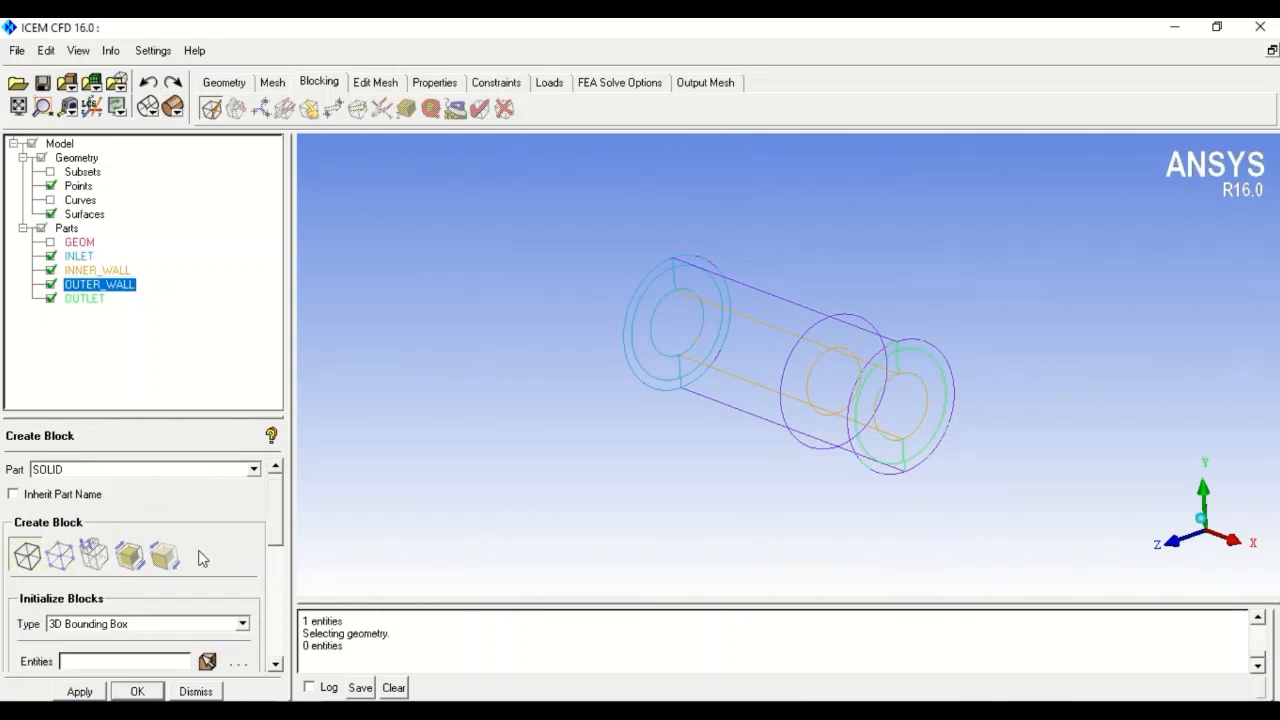
# - Initialize a 3D bounding-box block, part SOLID, from all visible pipe geometry
pyautogui.scroll(-2, 283, 516)
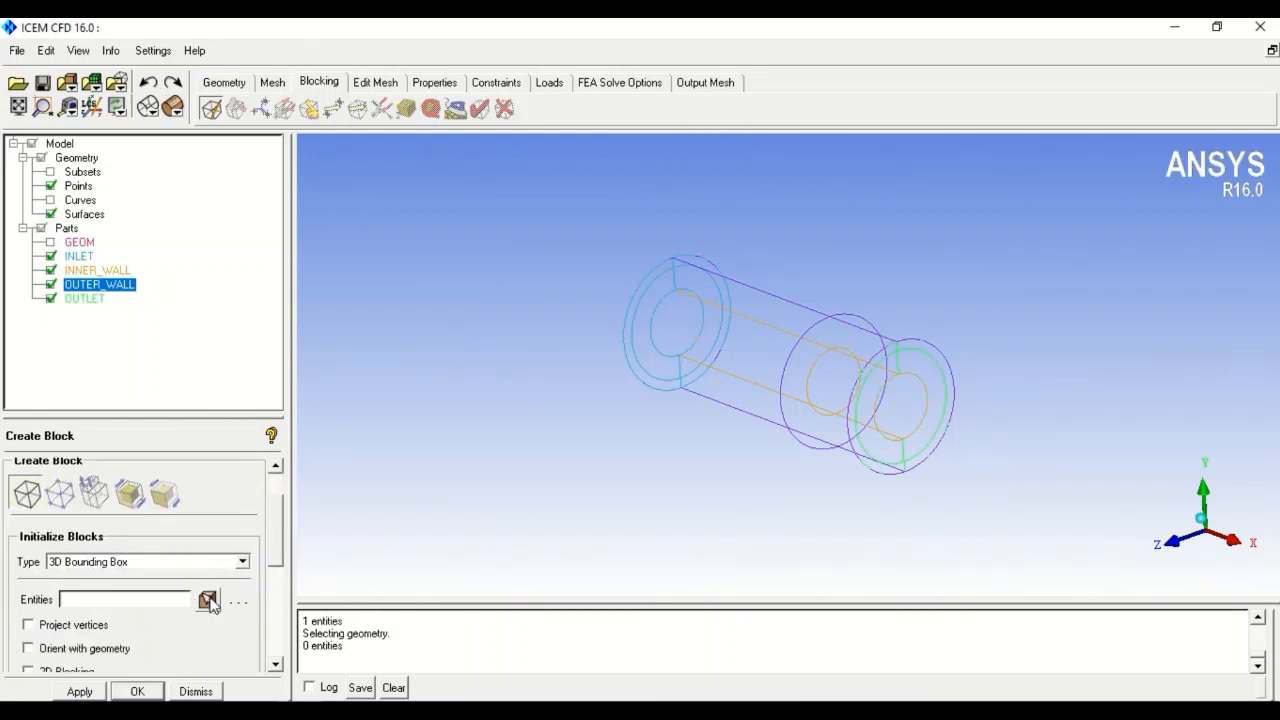
pyautogui.click(208, 600)
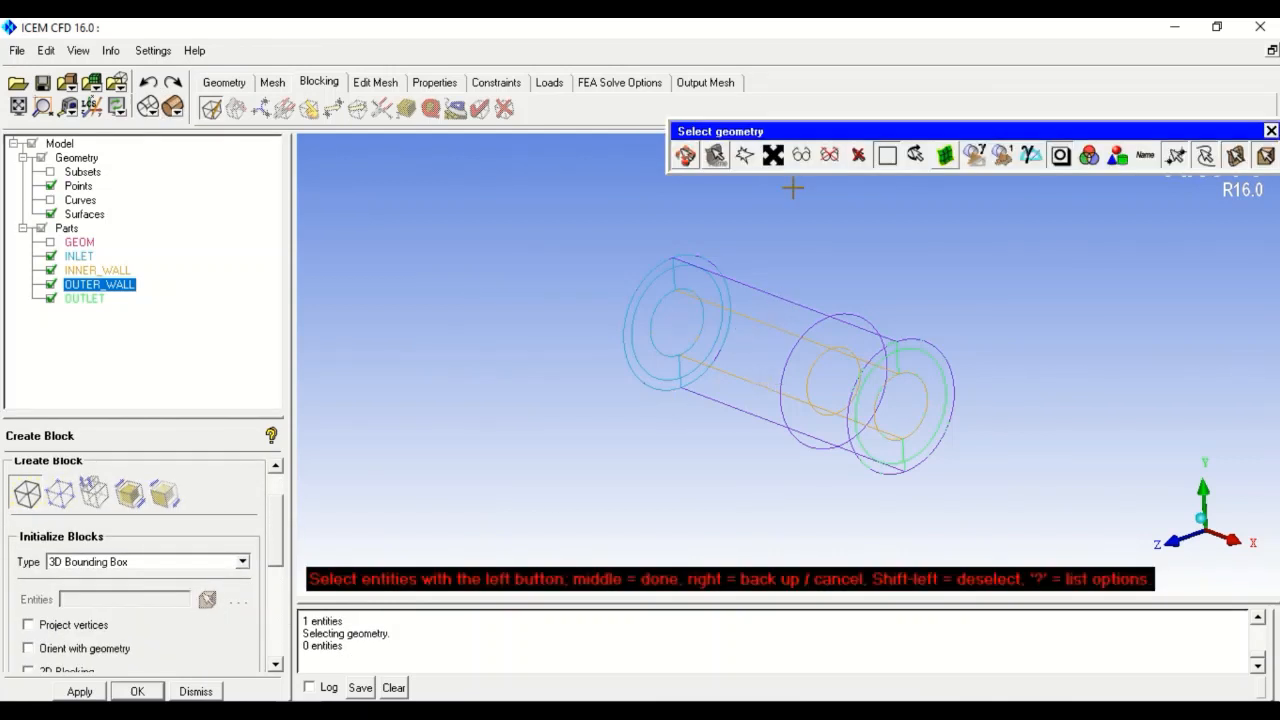
pyautogui.click(803, 157)
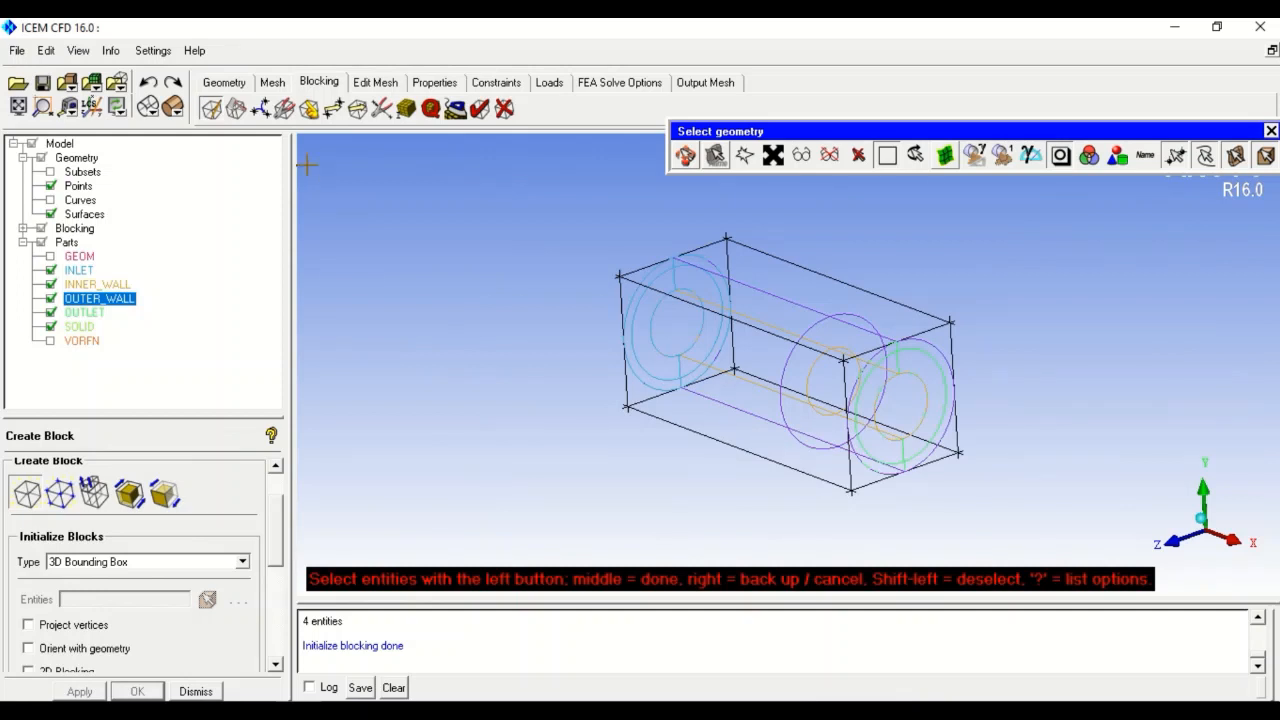
pyautogui.click(236, 108)
pyautogui.click(58, 510)
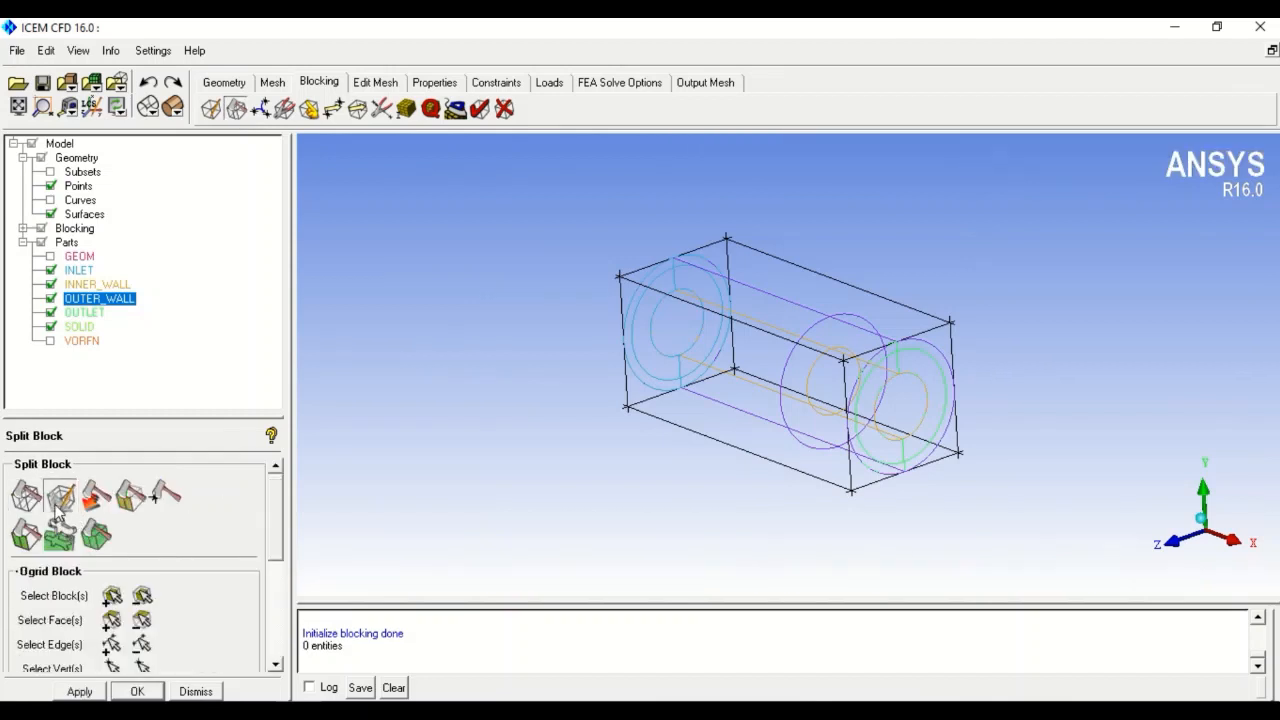
# - Split the bounding block with an O-grid through both pipe end faces at offset 1.2
pyautogui.click(112, 596)
pyautogui.click(711, 259)
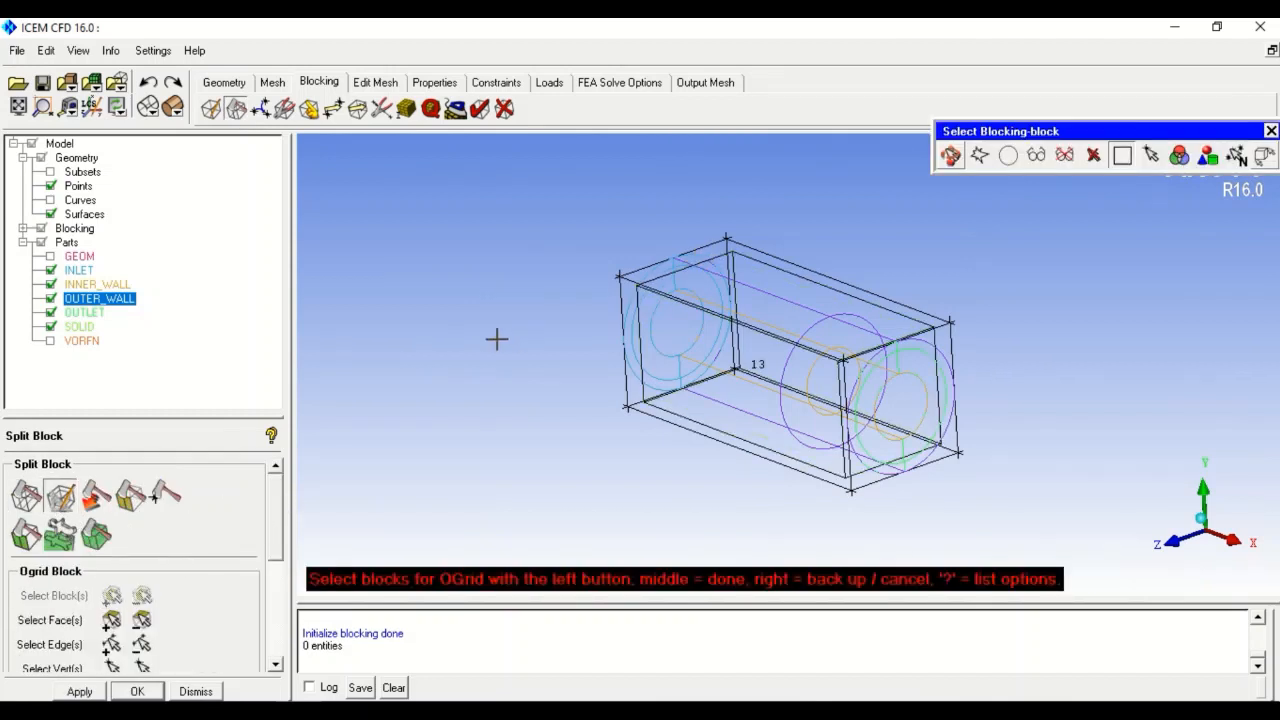
pyautogui.middleClick(478, 377)
pyautogui.scroll(-1, 277, 519)
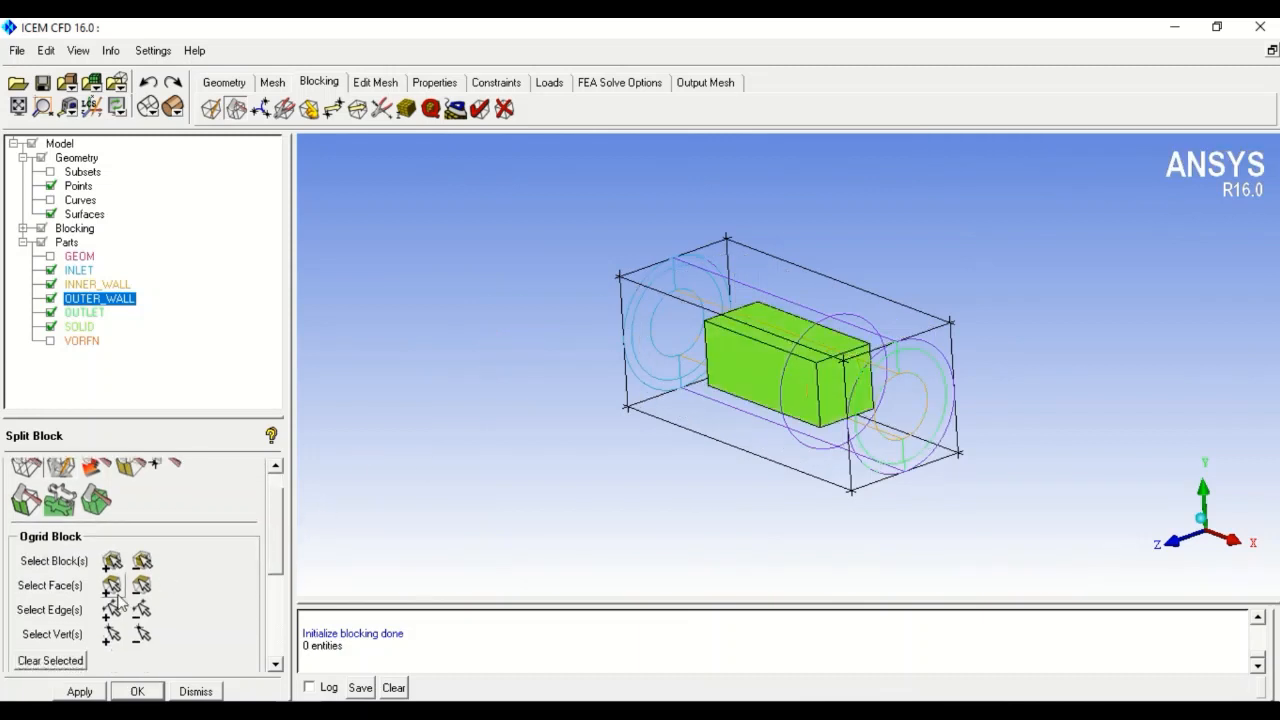
pyautogui.click(111, 585)
pyautogui.click(679, 316)
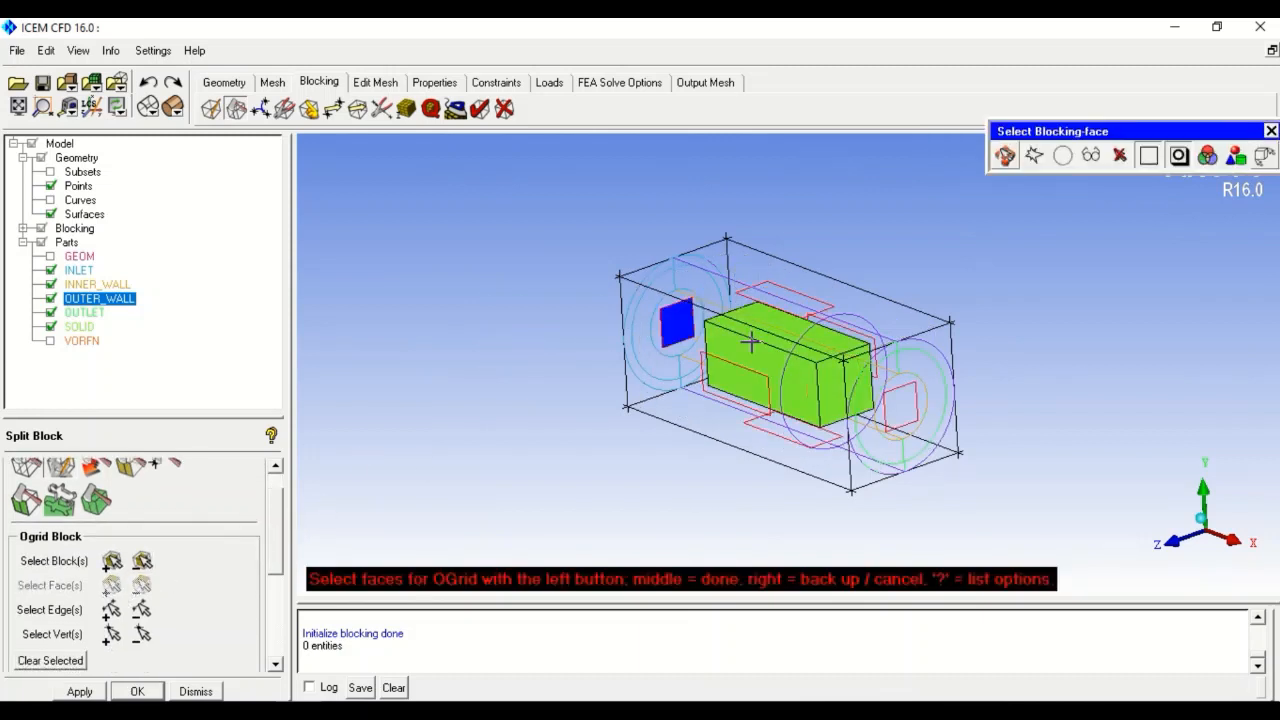
pyautogui.click(900, 400)
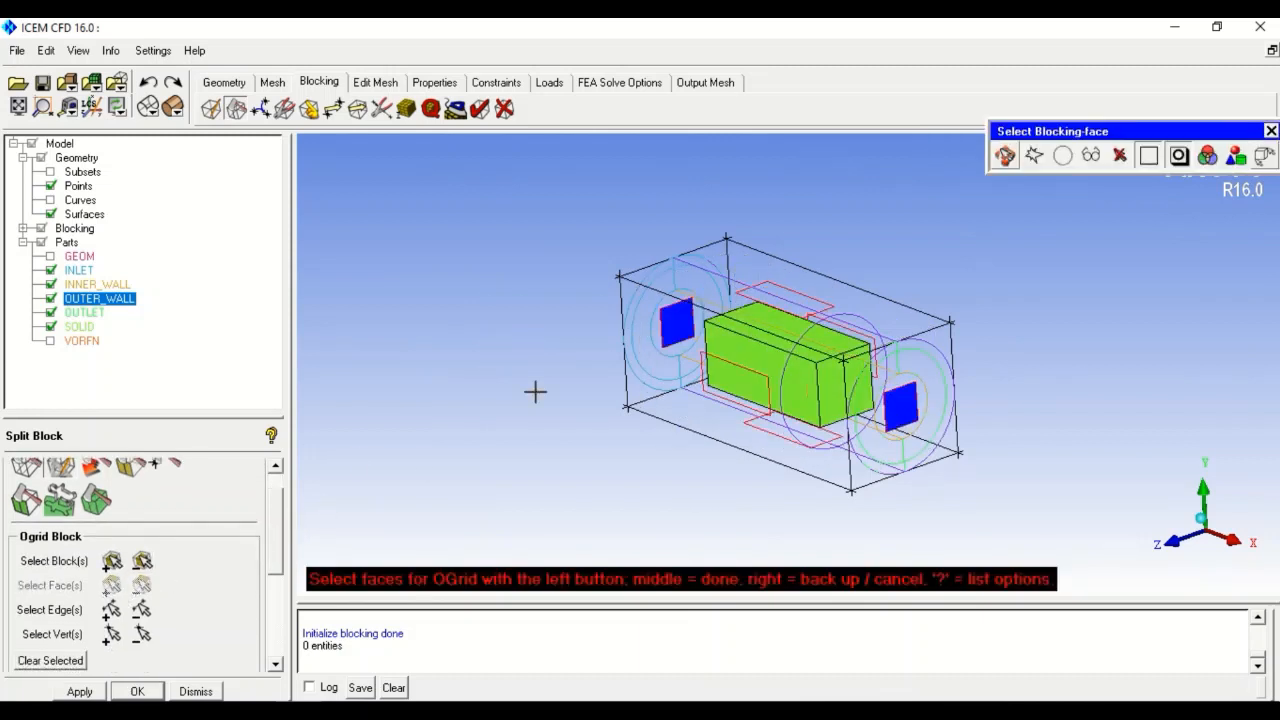
pyautogui.middleClick(481, 357)
pyautogui.scroll(-1, 277, 519)
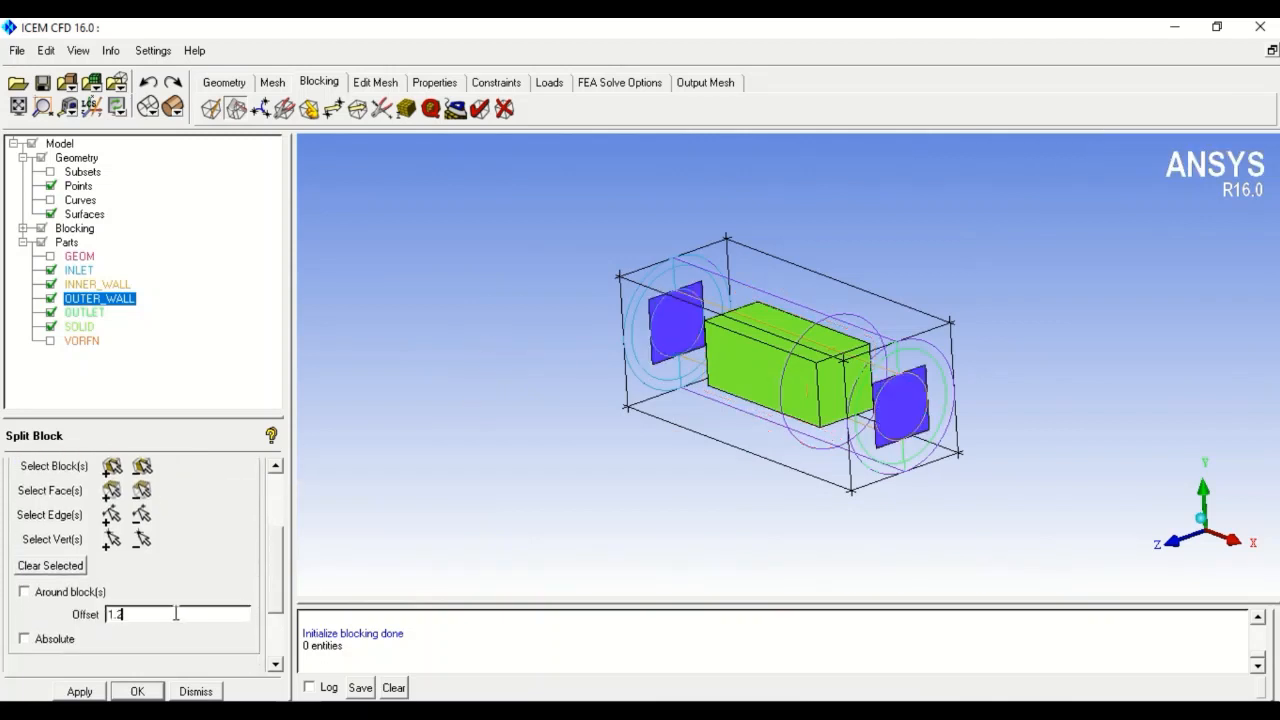
pyautogui.click(80, 692)
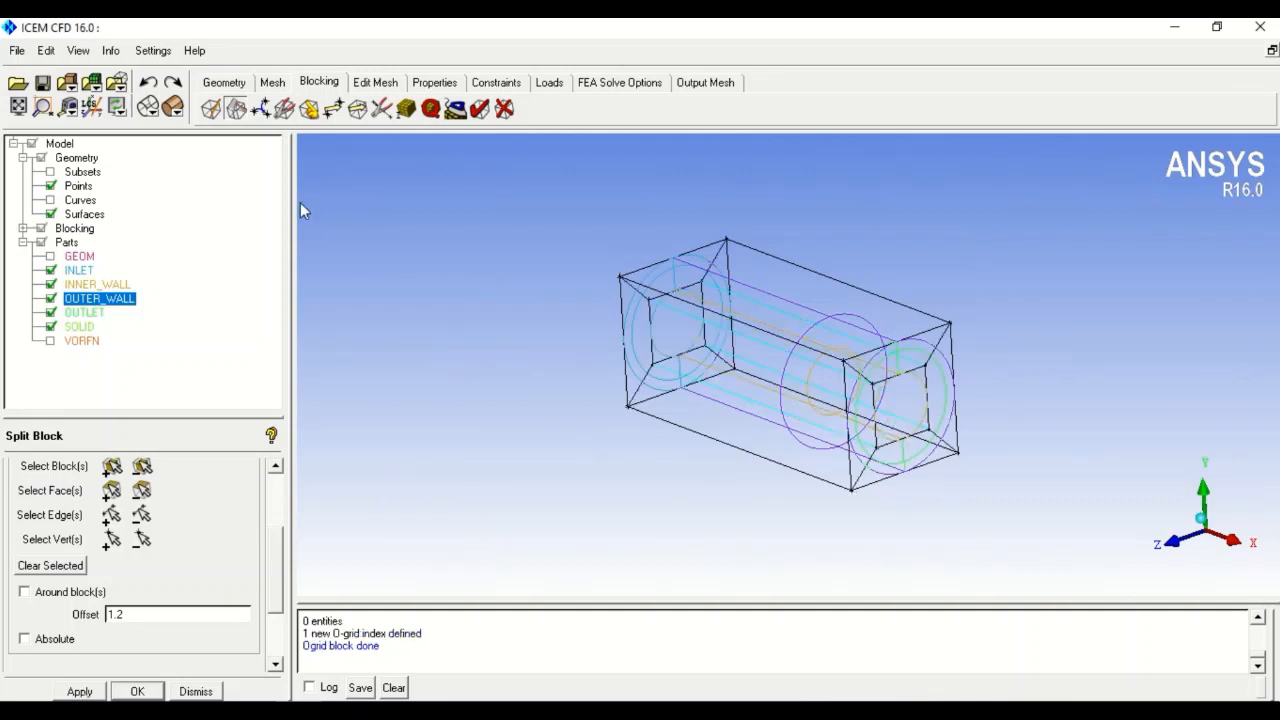
# - Associate the four outer block edges at the left pipe end with the outer circle curve
pyautogui.click(309, 109)
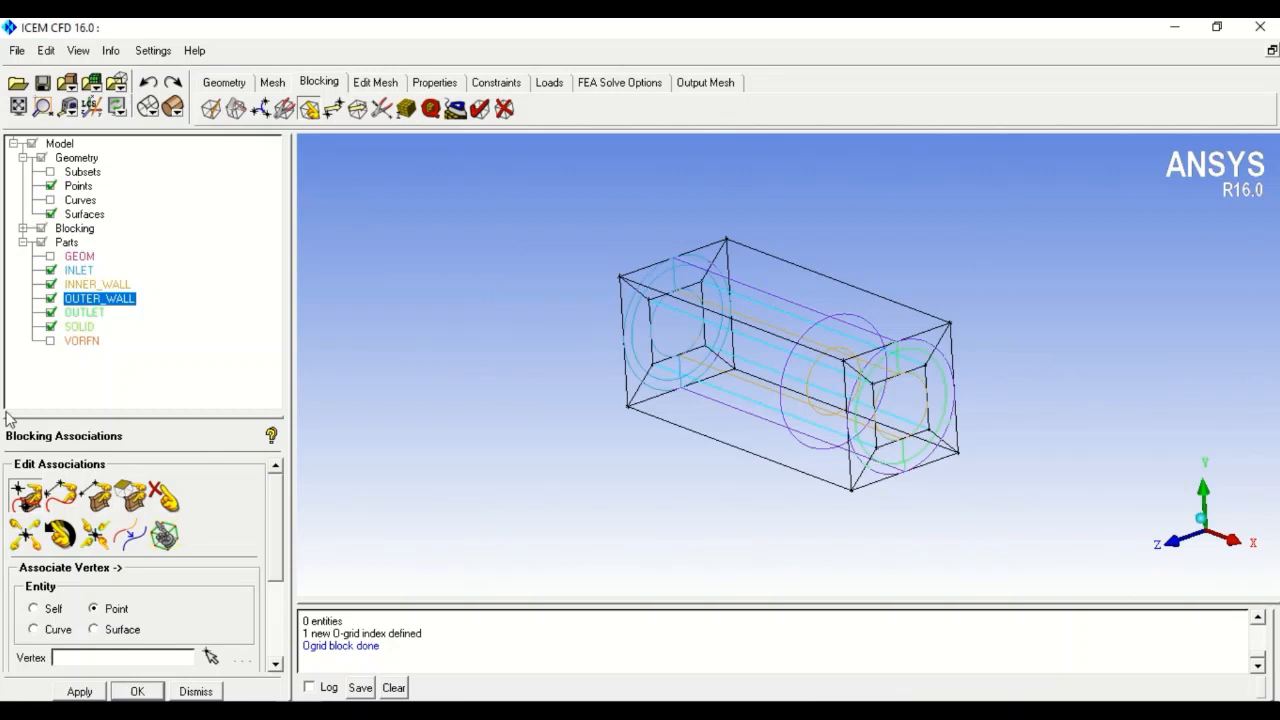
pyautogui.click(73, 502)
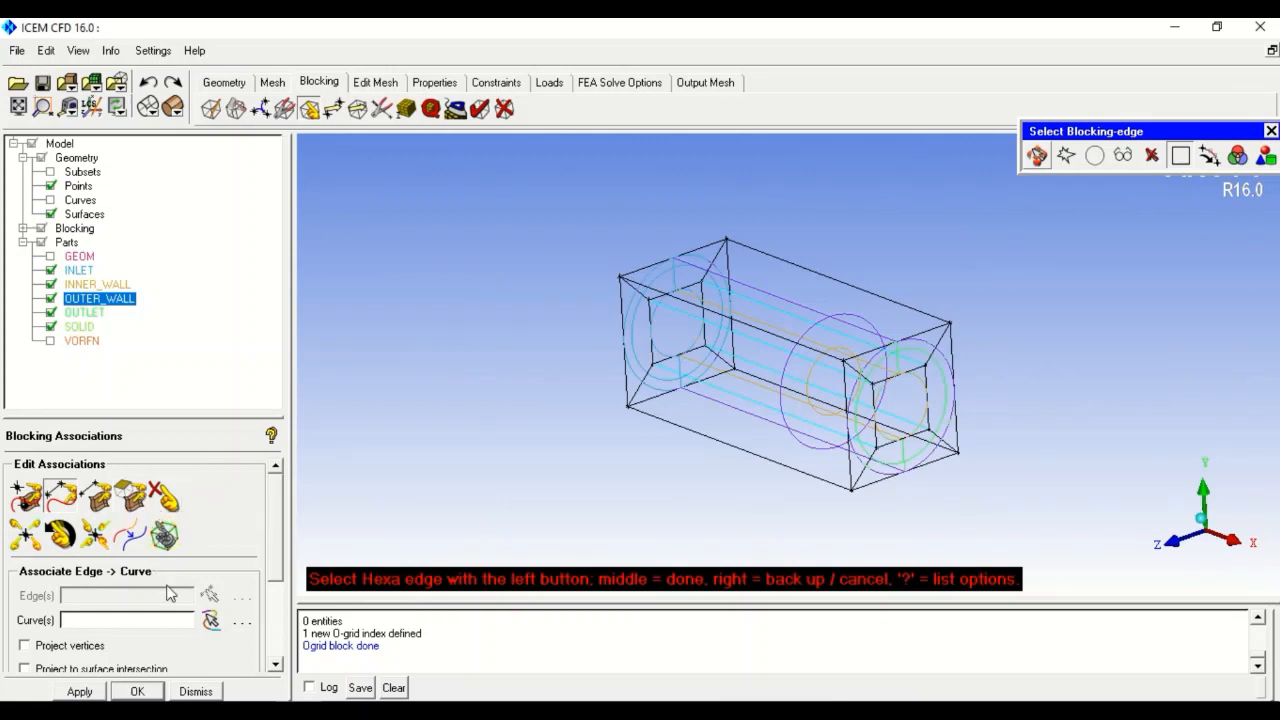
pyautogui.click(708, 246)
pyautogui.click(729, 284)
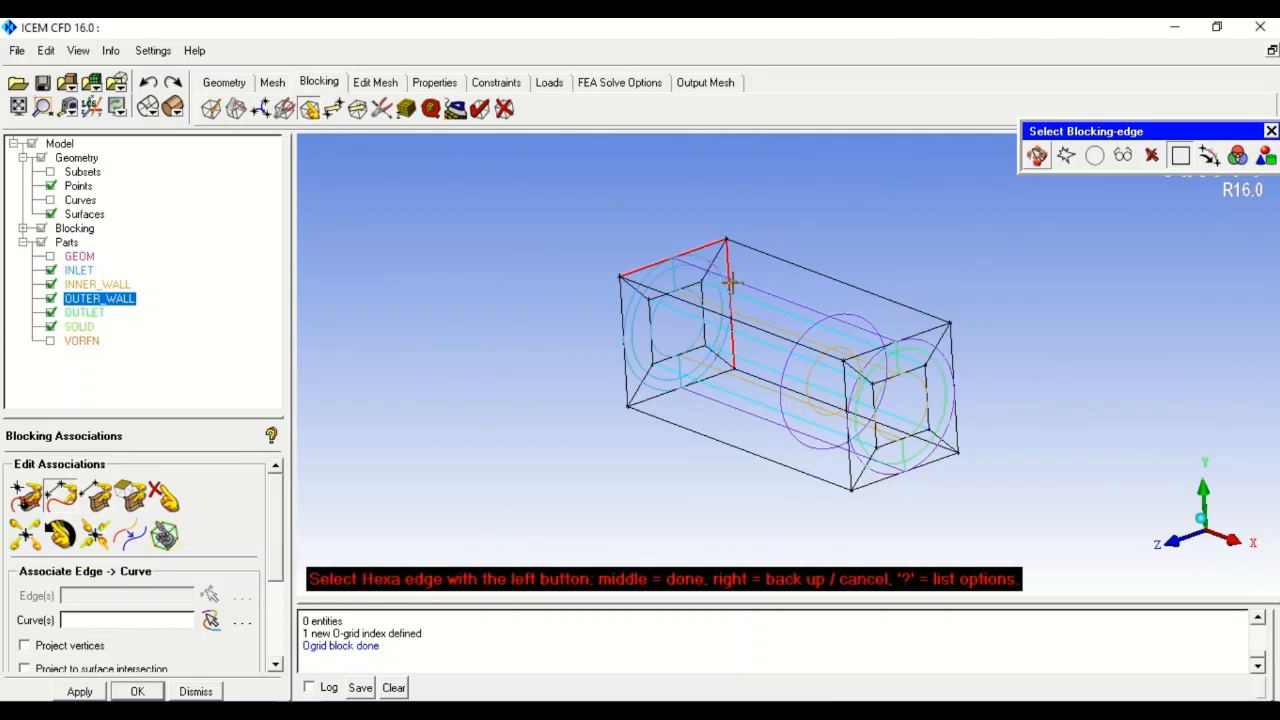
pyautogui.click(712, 375)
pyautogui.click(621, 328)
pyautogui.middleClick(547, 328)
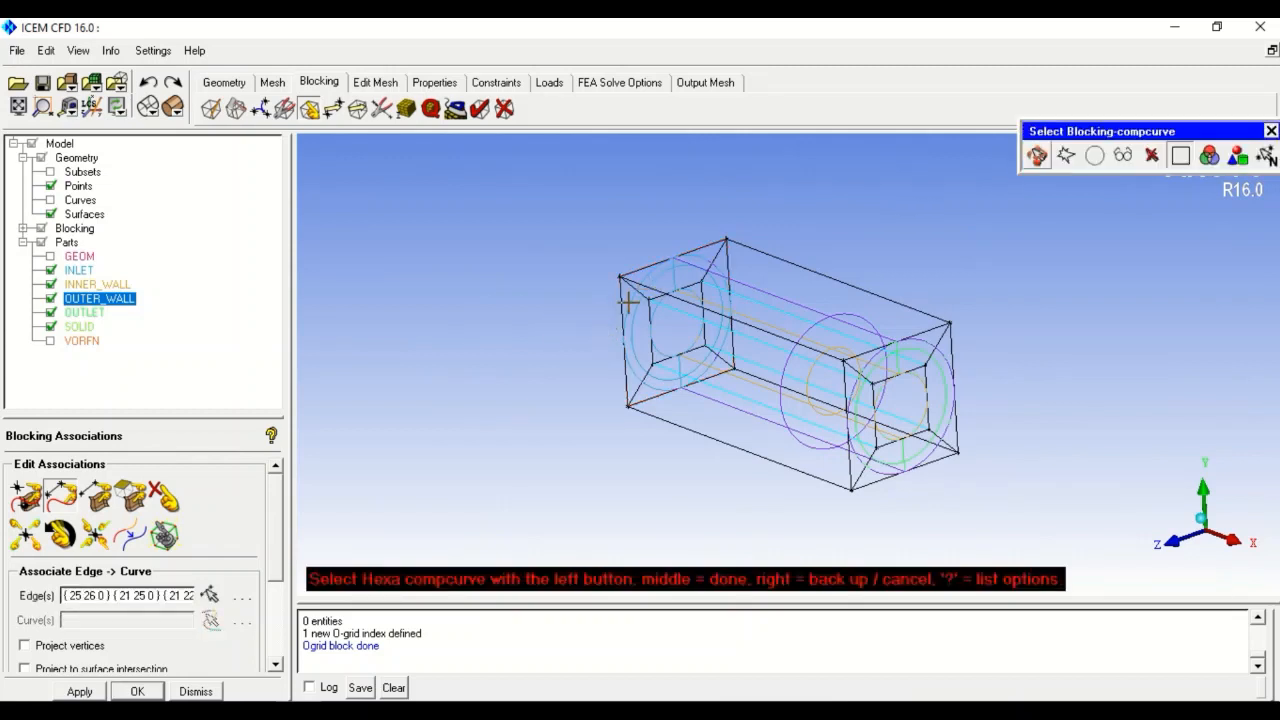
pyautogui.click(50, 200)
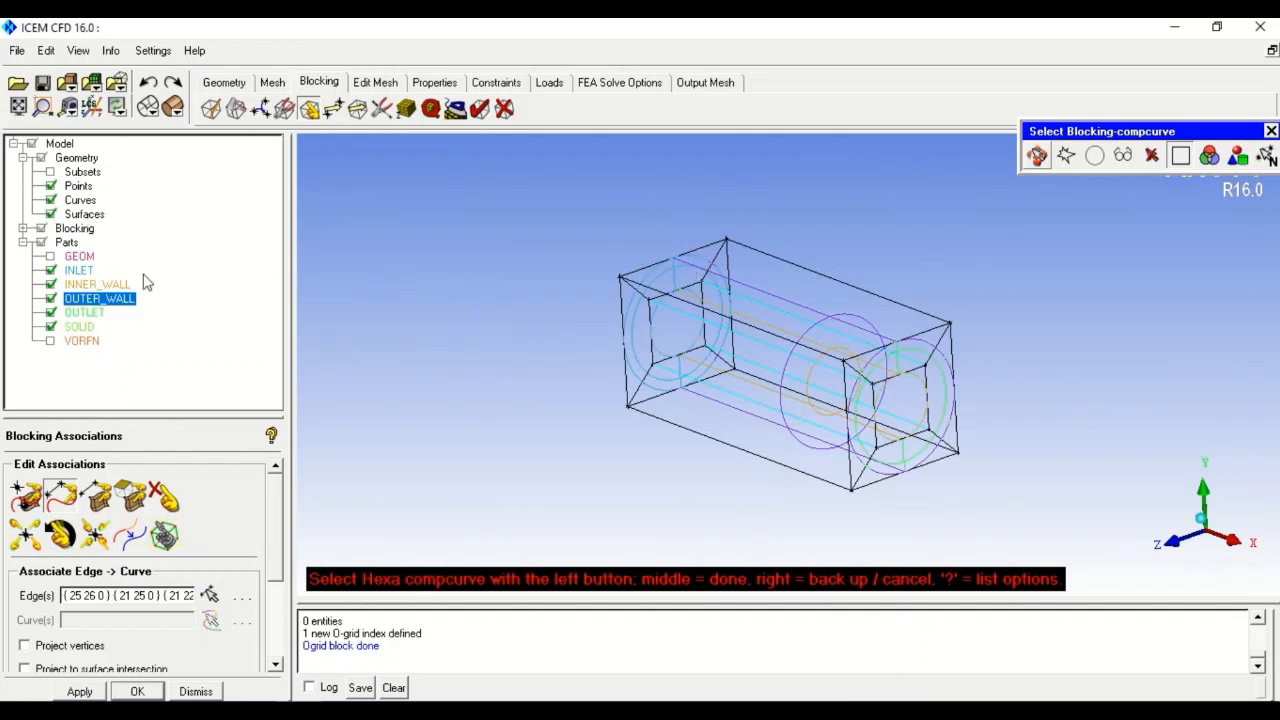
pyautogui.click(50, 256)
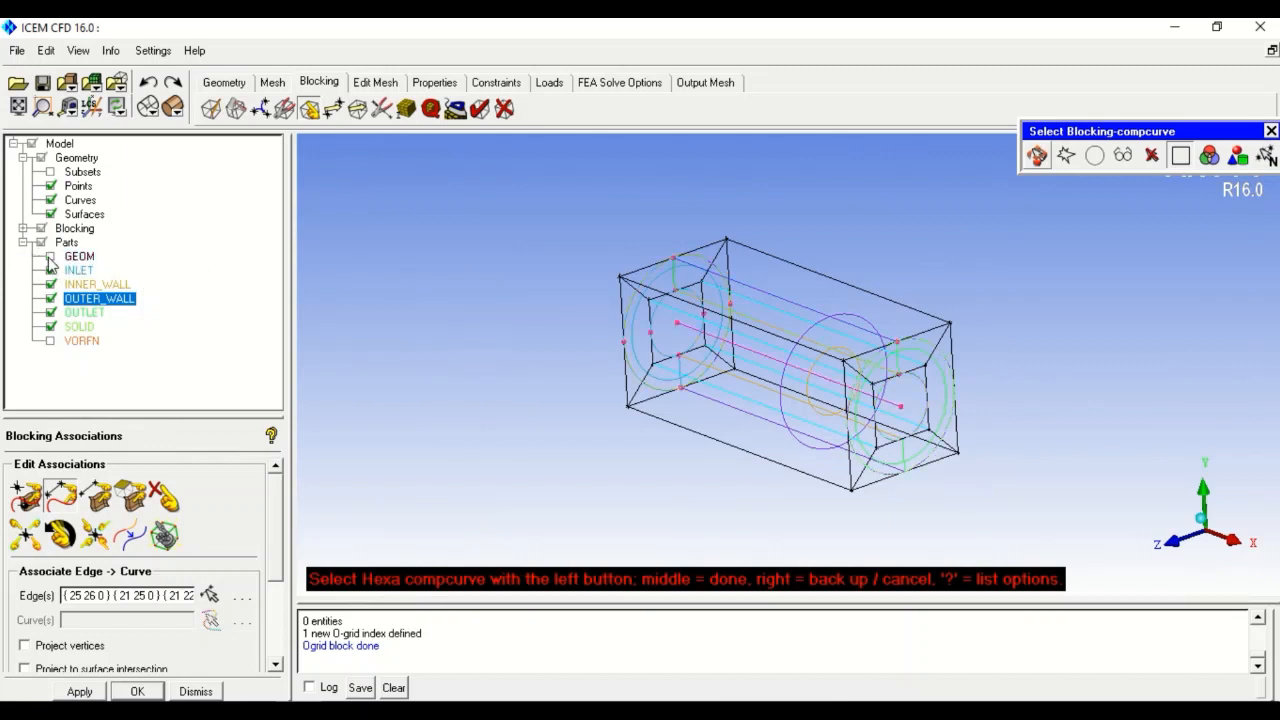
pyautogui.click(700, 268)
pyautogui.middleClick(541, 302)
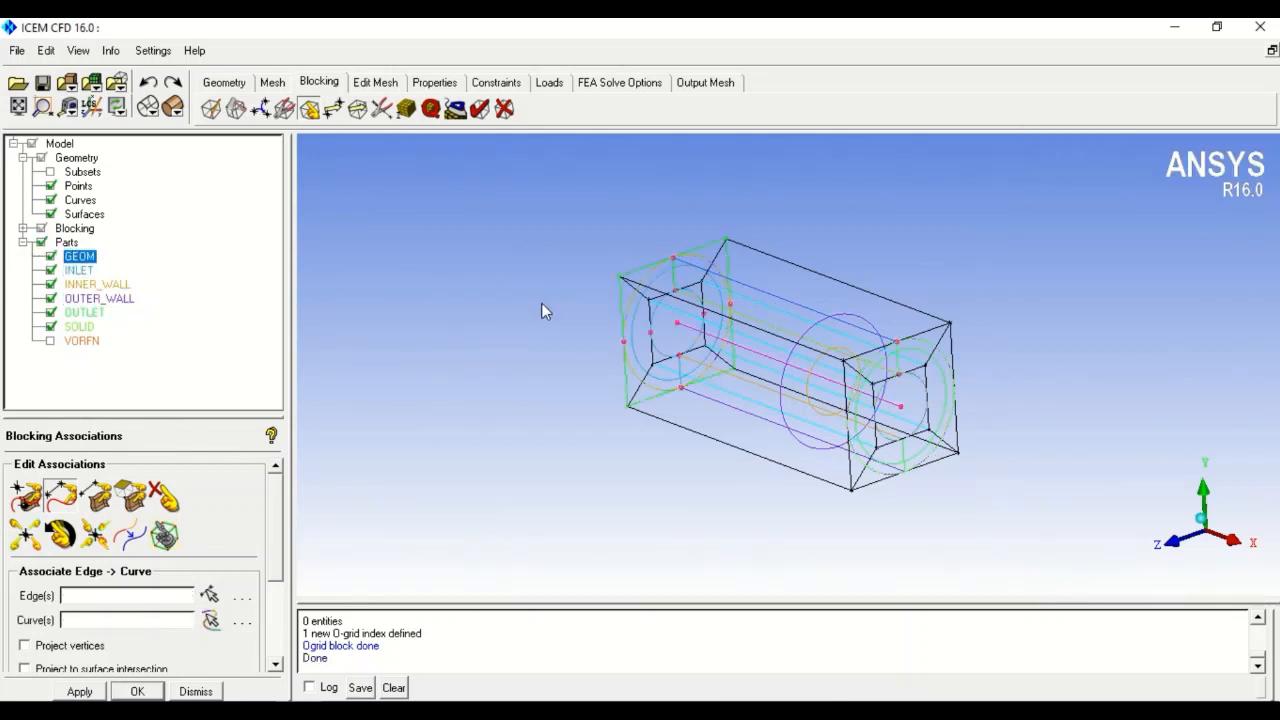
# - Associate the left end's four inner O-grid edges with the inner circle curve
pyautogui.click(698, 288)
pyautogui.click(704, 302)
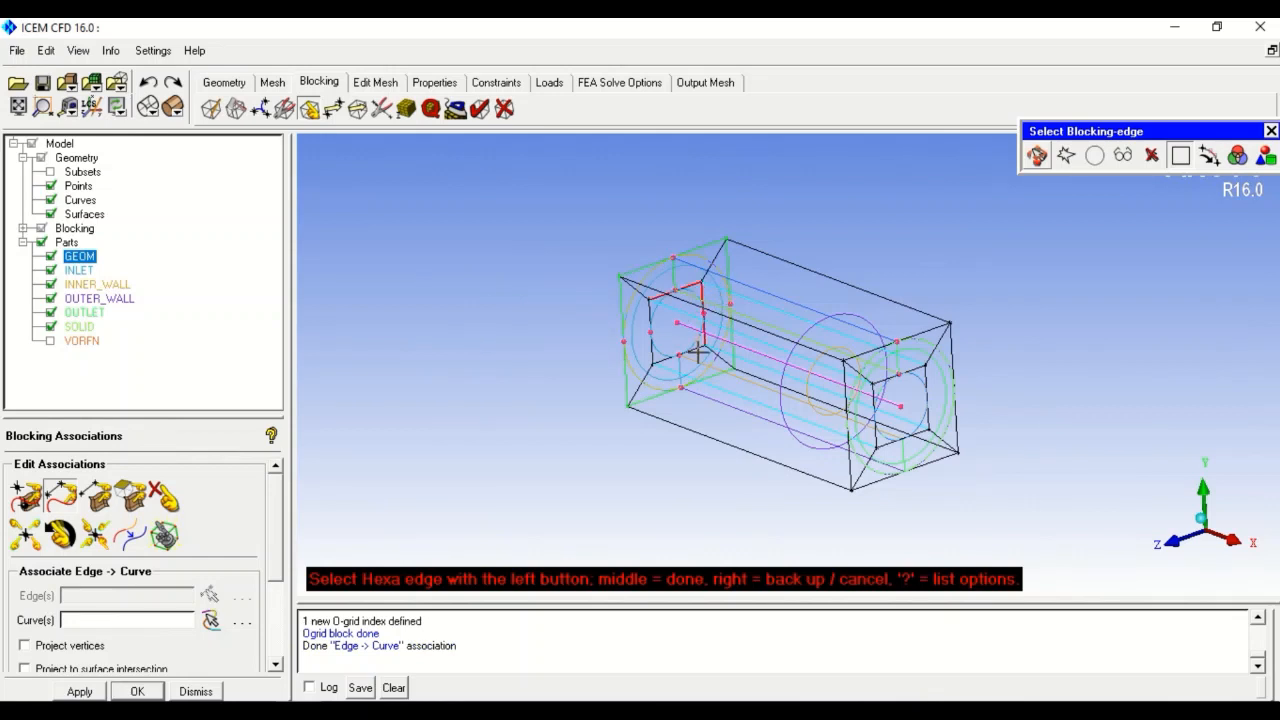
pyautogui.click(697, 352)
pyautogui.click(650, 322)
pyautogui.middleClick(455, 323)
pyautogui.click(652, 315)
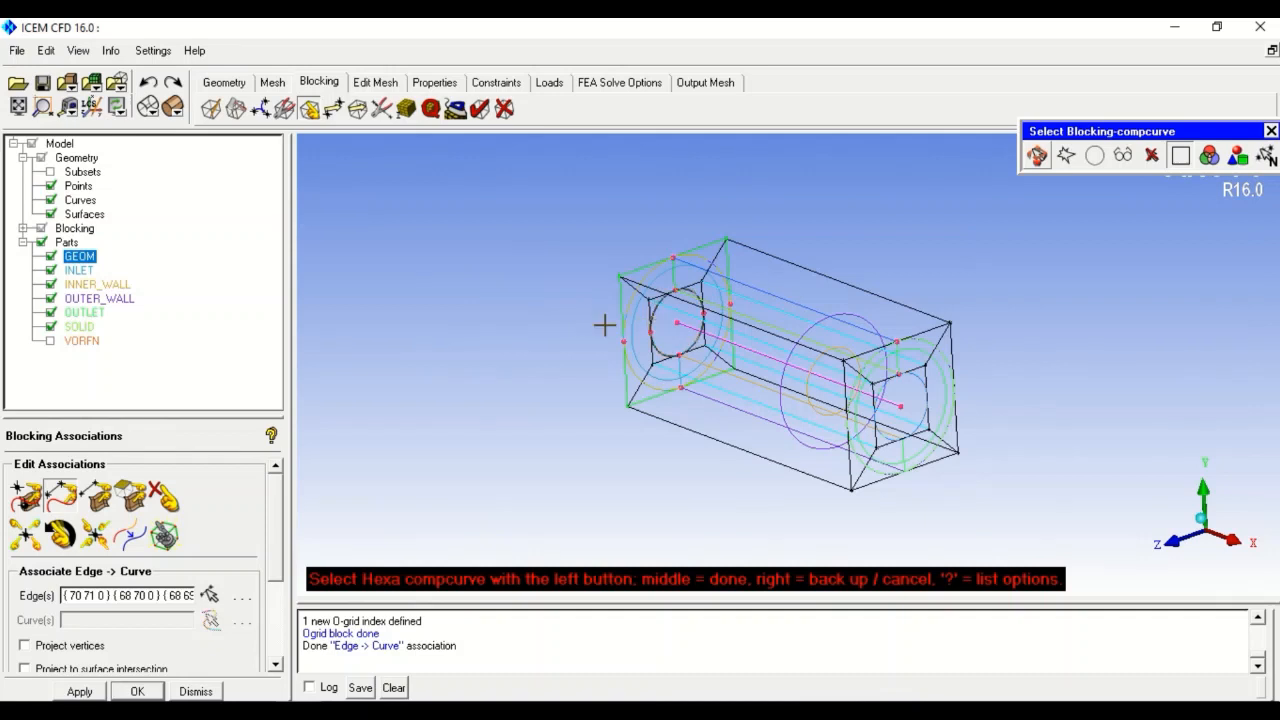
pyautogui.middleClick(601, 325)
# - Associate the right end's four outer edges with the outlet's outer circle curve
pyautogui.click(930, 330)
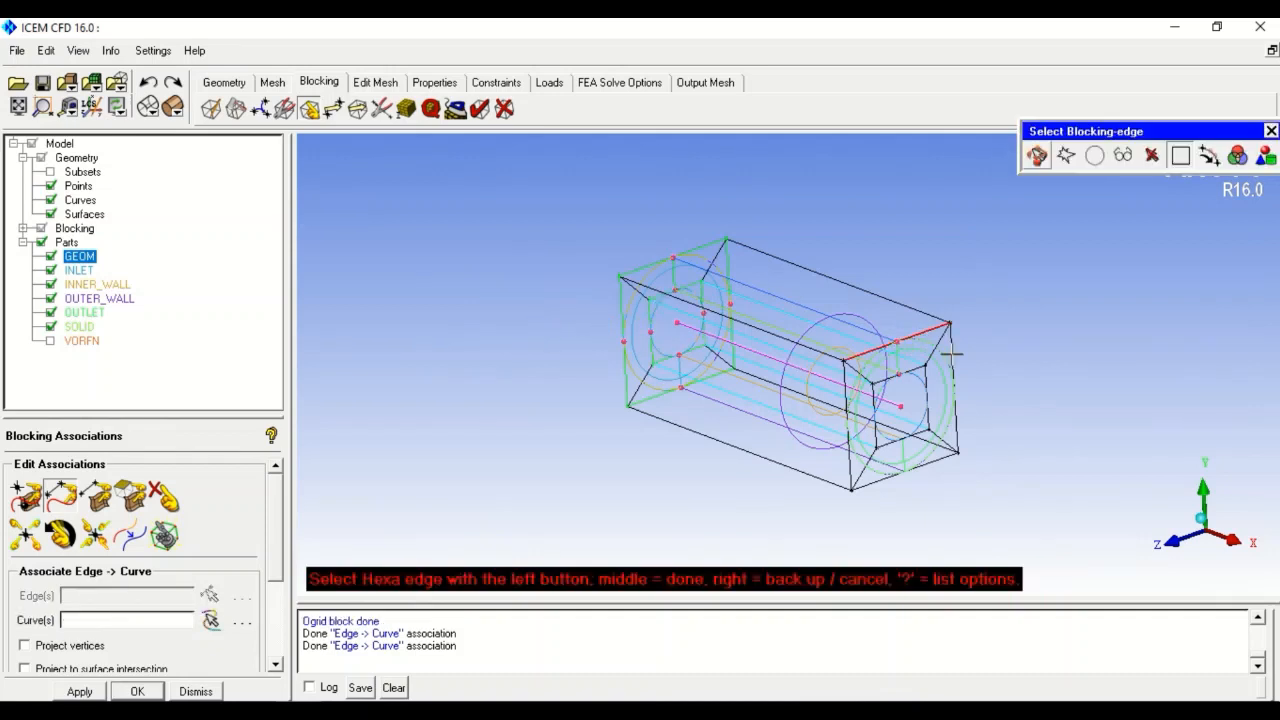
pyautogui.click(956, 425)
pyautogui.click(939, 459)
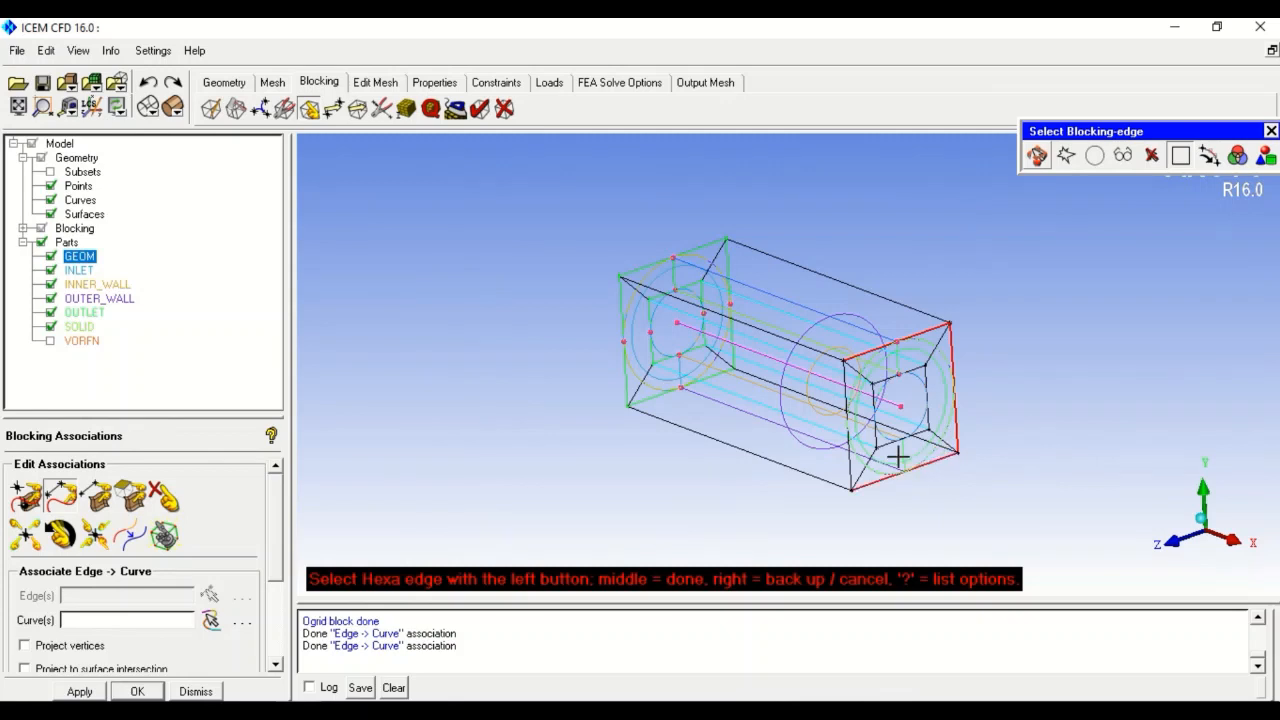
pyautogui.click(847, 398)
pyautogui.middleClick(587, 429)
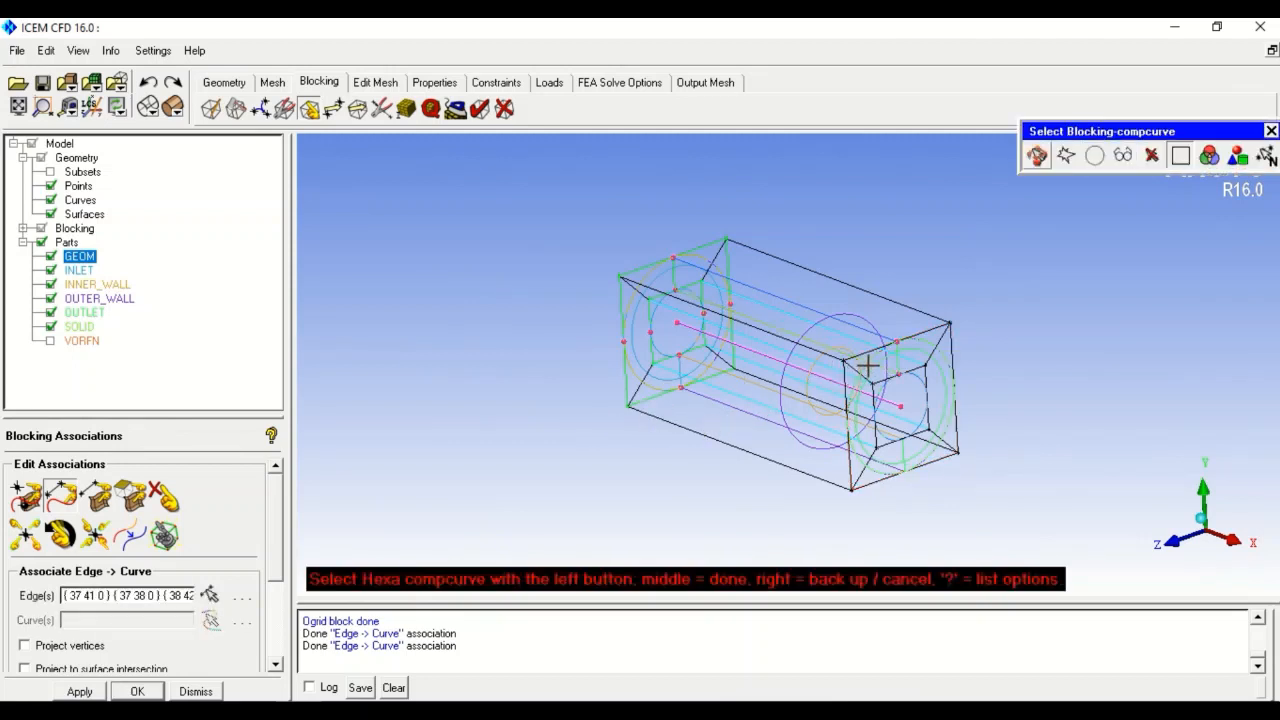
pyautogui.click(868, 366)
pyautogui.middleClick(586, 480)
# - Associate the right end's four inner edges with the outlet's inner circle curve
pyautogui.click(914, 368)
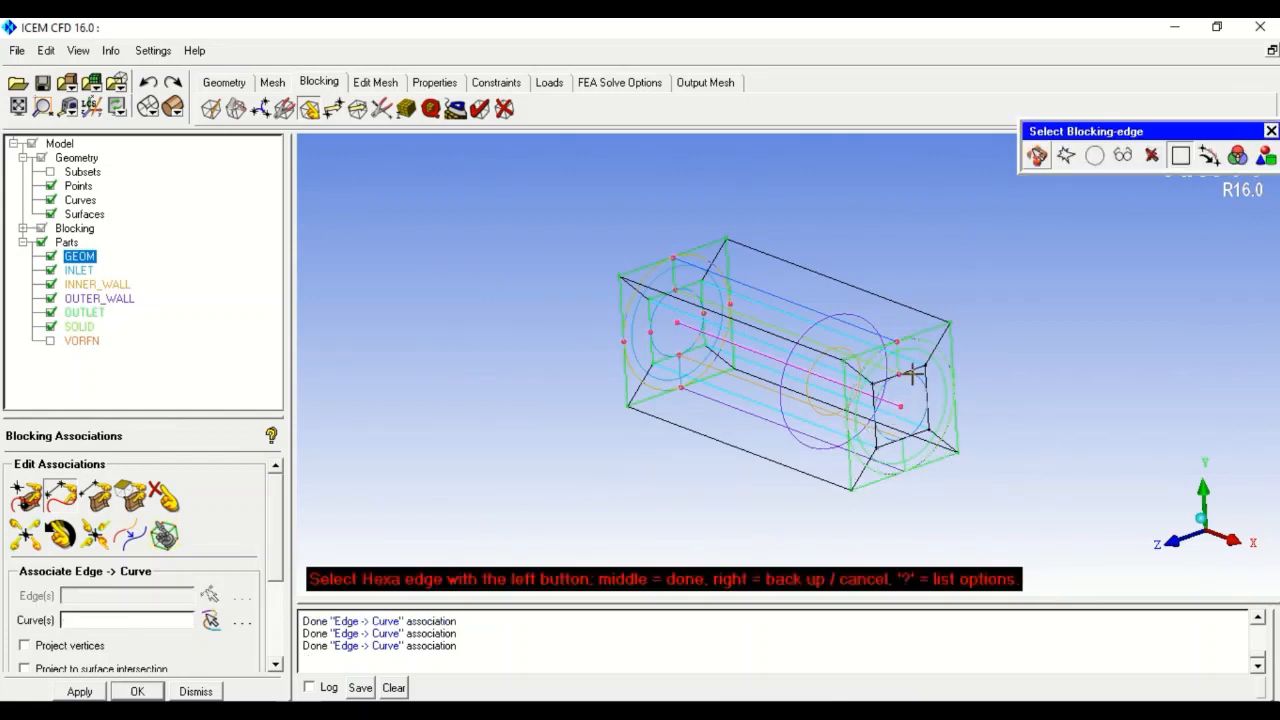
pyautogui.click(925, 398)
pyautogui.click(896, 440)
pyautogui.click(875, 398)
pyautogui.middleClick(614, 468)
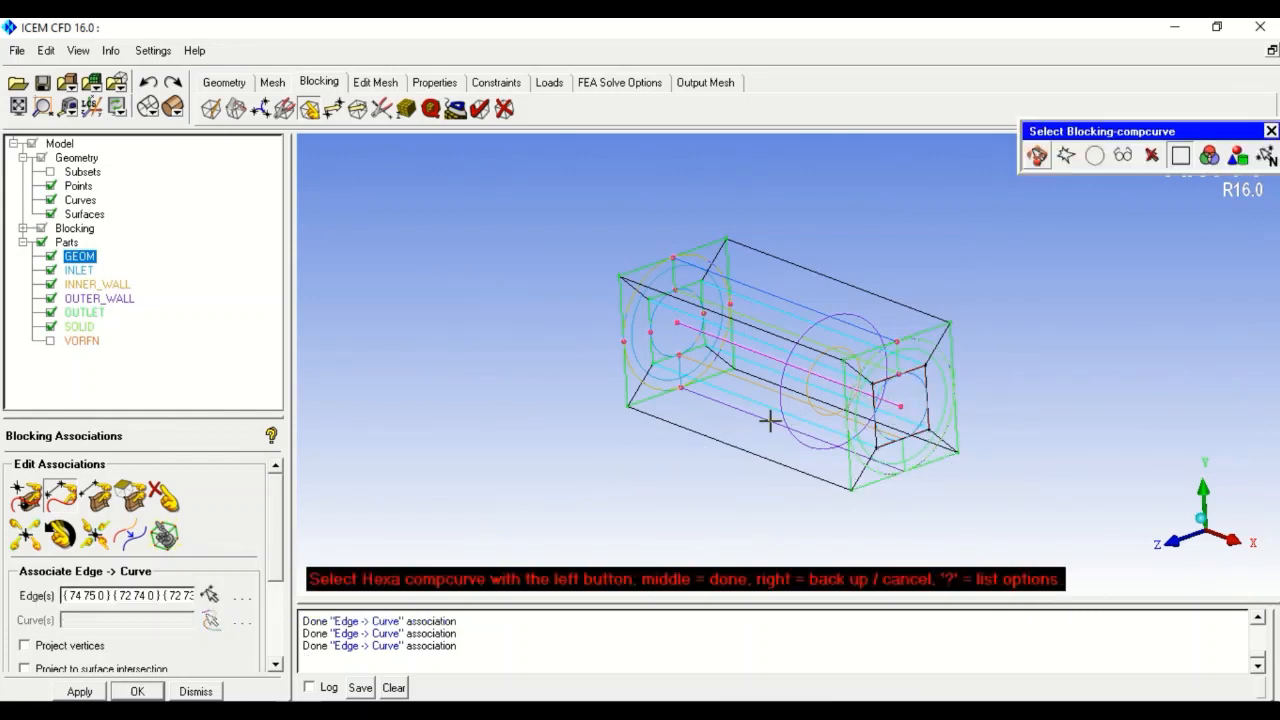
pyautogui.click(879, 402)
pyautogui.middleClick(697, 494)
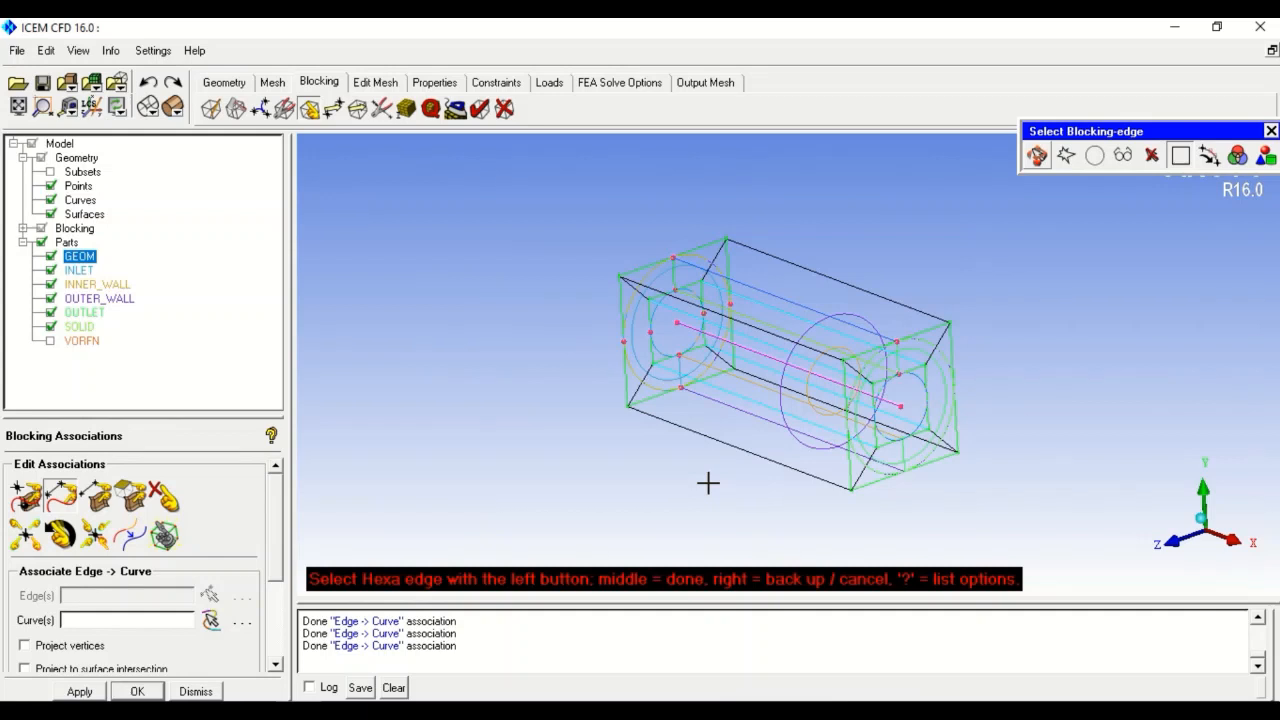
pyautogui.click(131, 503)
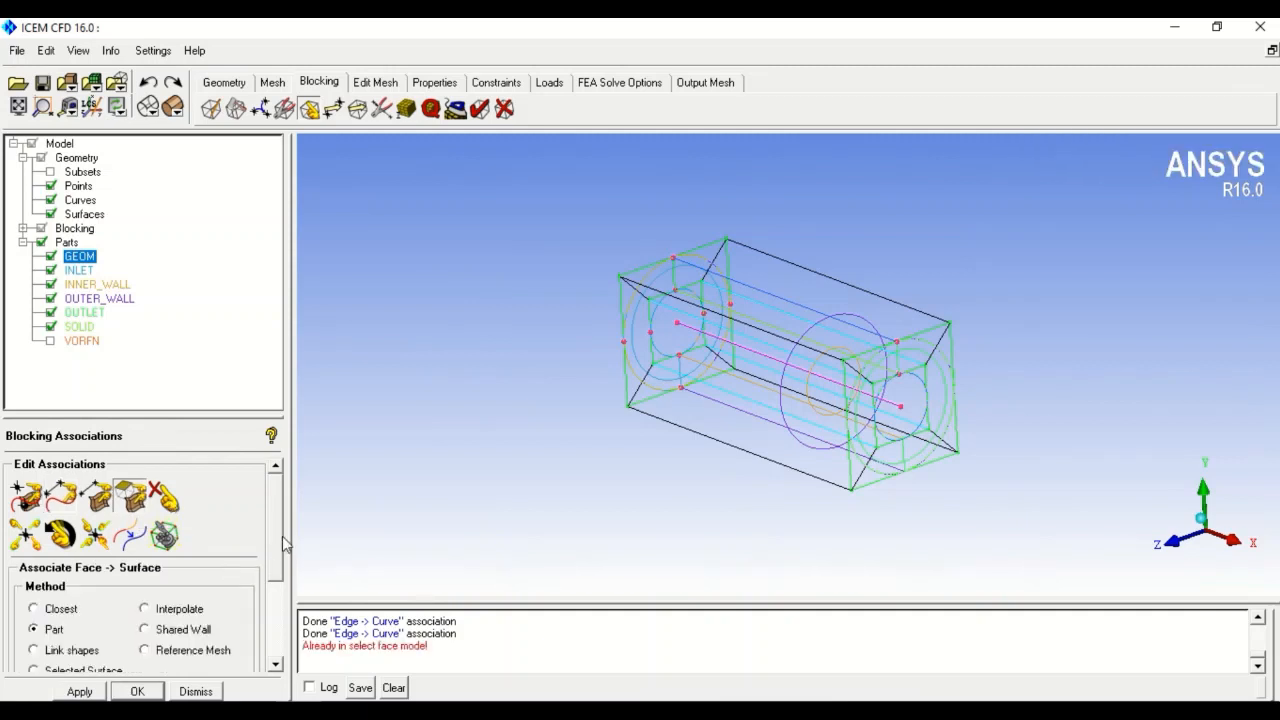
# - Start associating block faces to surfaces with Method Part, showing the hexa faces for picking
pyautogui.moveTo(284, 548); pyautogui.dragTo(277, 585)
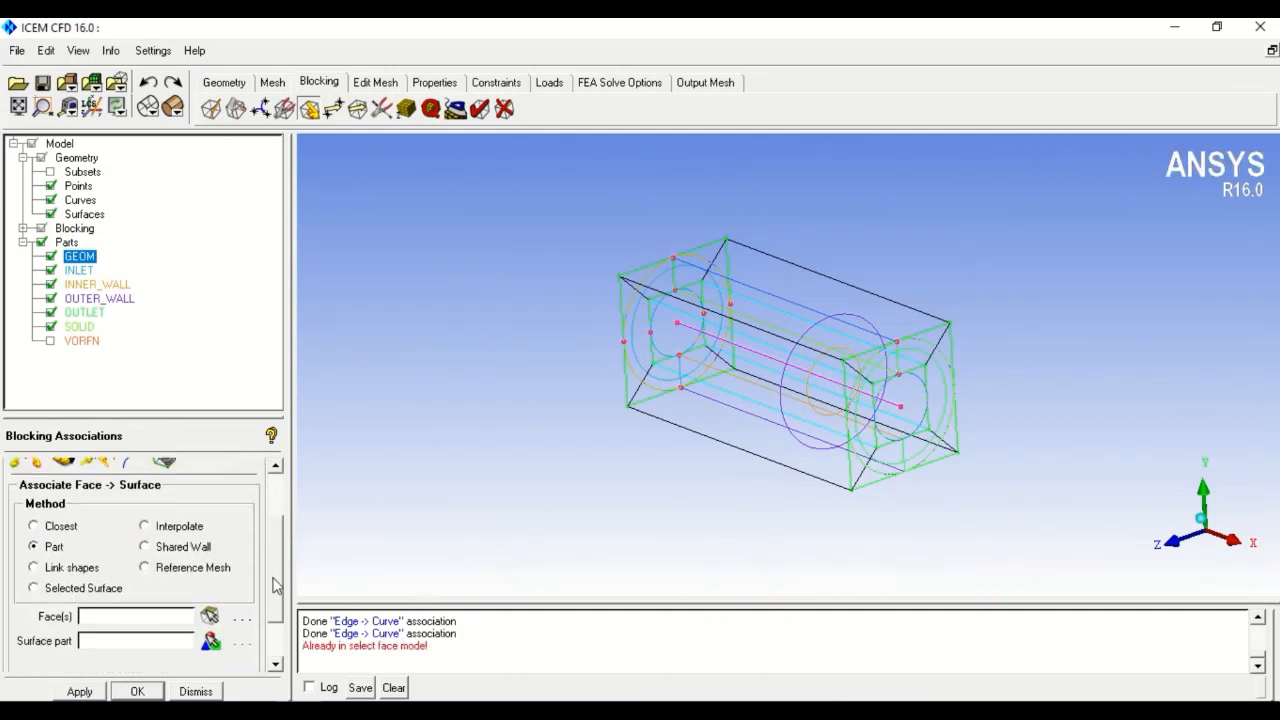
pyautogui.click(210, 615)
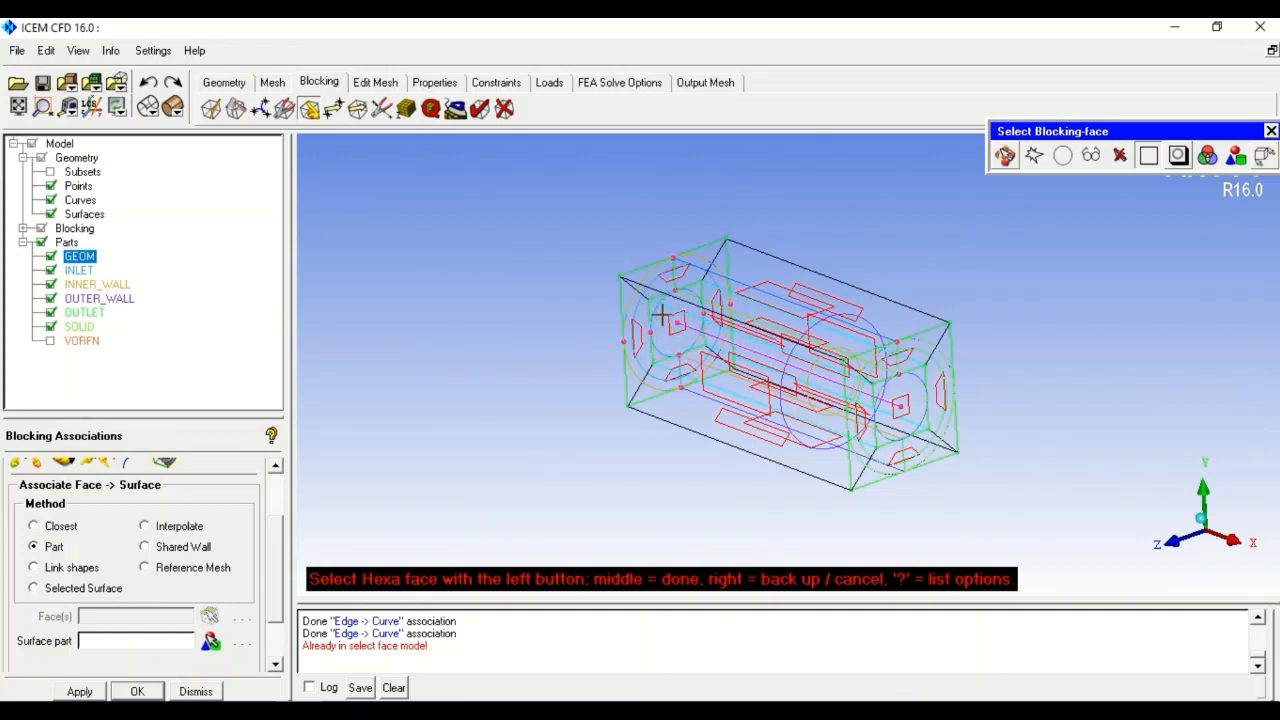
pyautogui.click(505, 115)
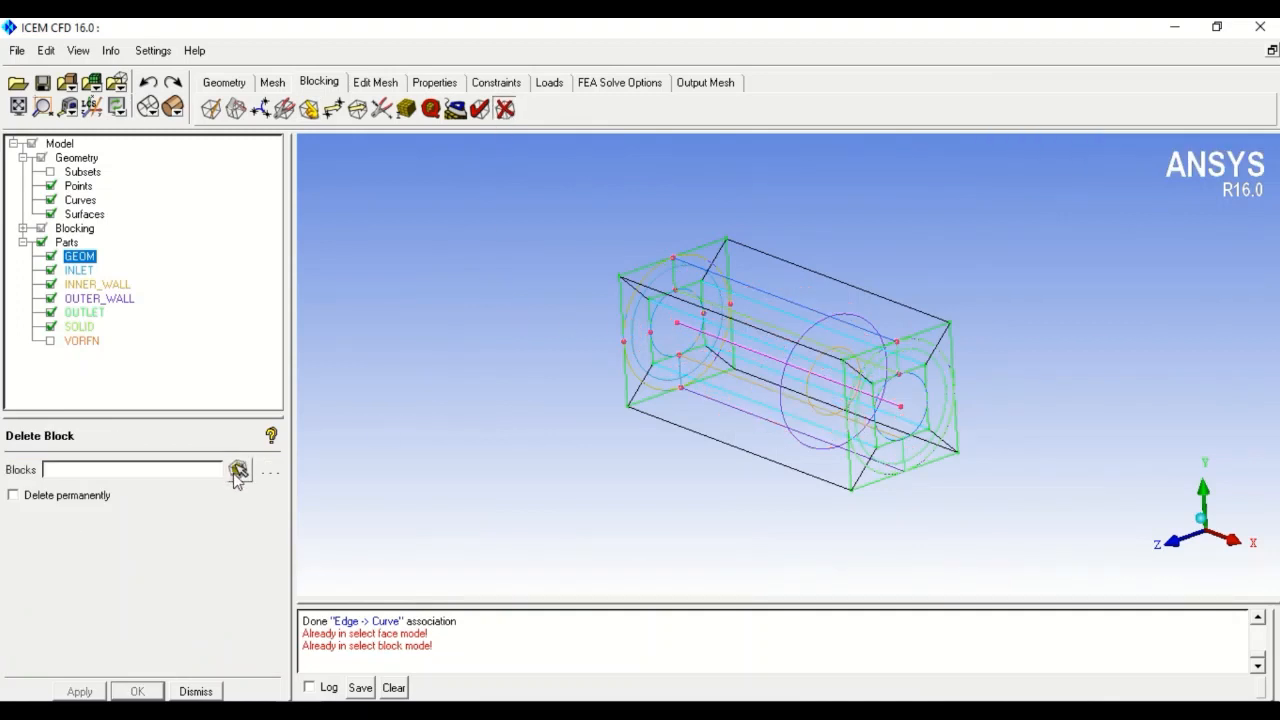
# - Delete the central O-grid block 13 so the pipe core is hollow
pyautogui.click(238, 469)
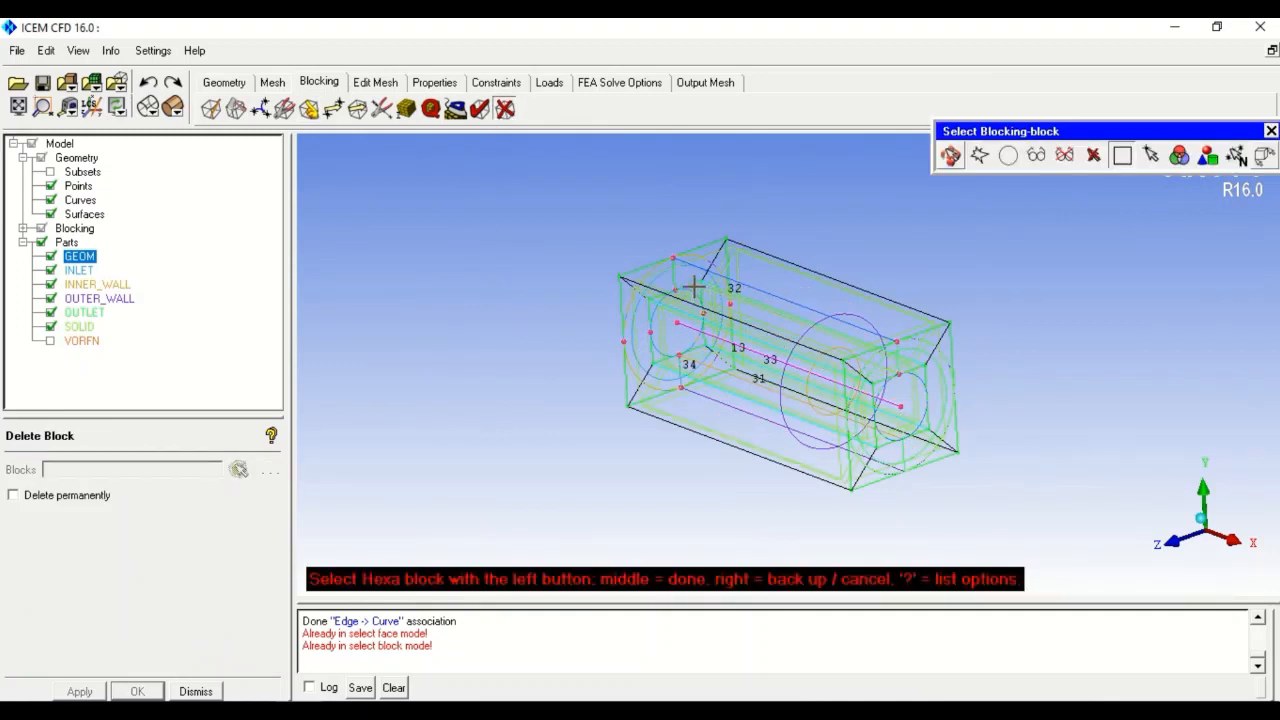
pyautogui.click(699, 293)
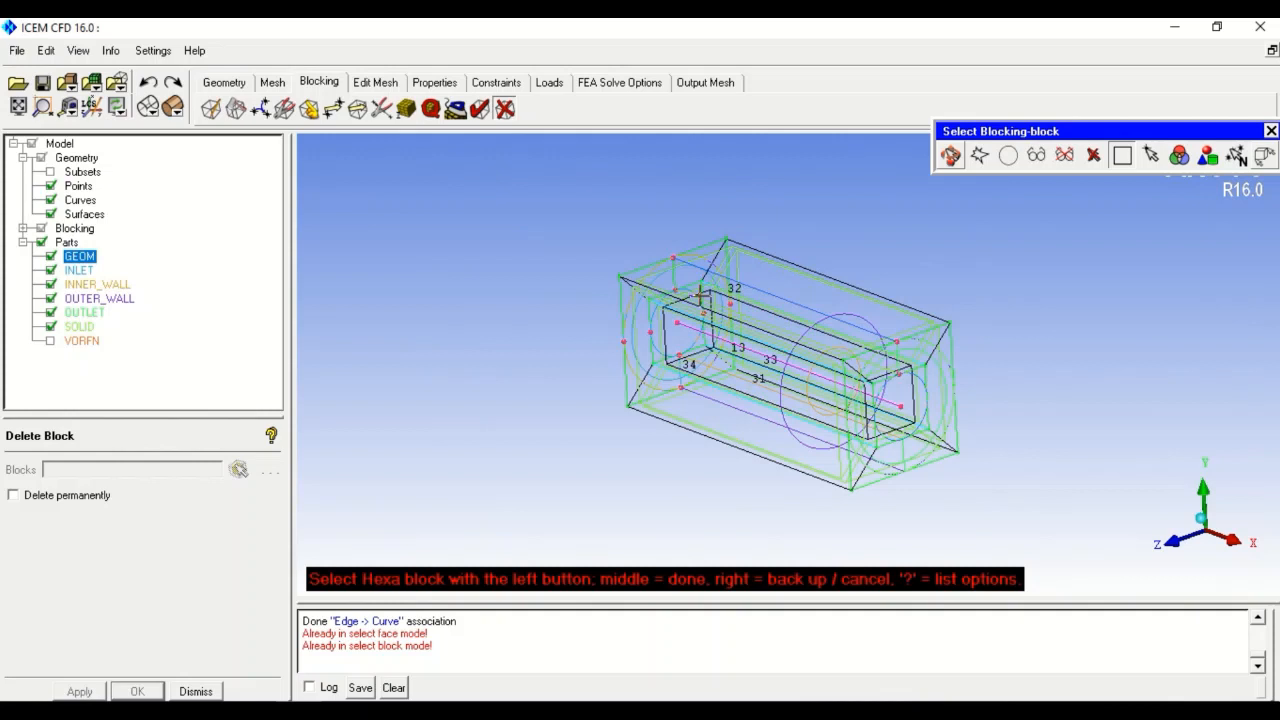
pyautogui.middleClick(466, 415)
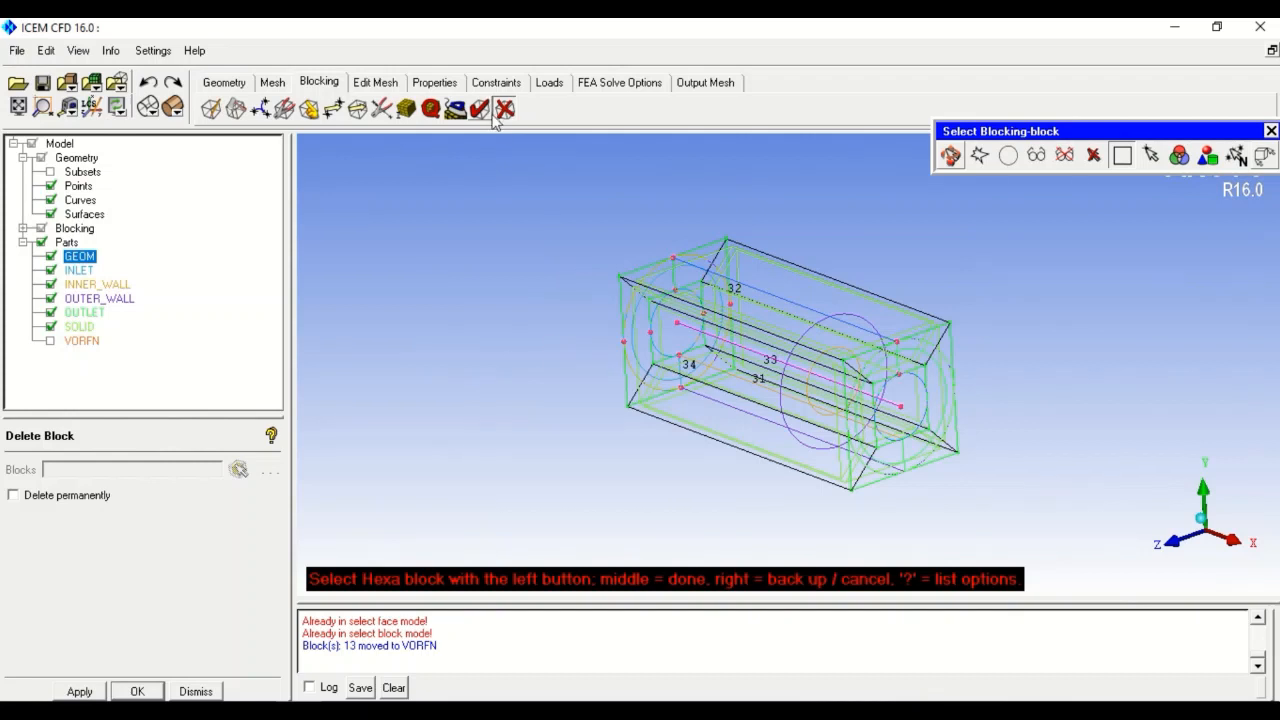
pyautogui.click(309, 108)
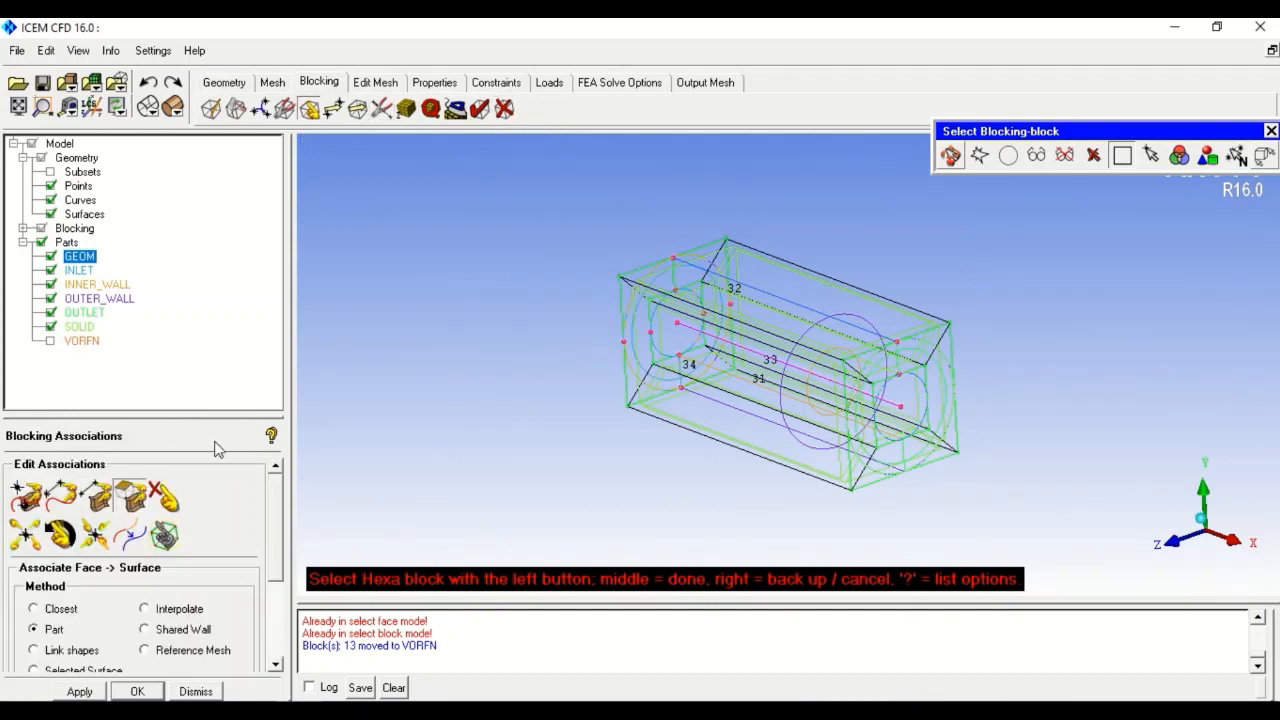
# - Associate the inlet-end block faces with the INLET part
pyautogui.scroll(-3, 263, 508)
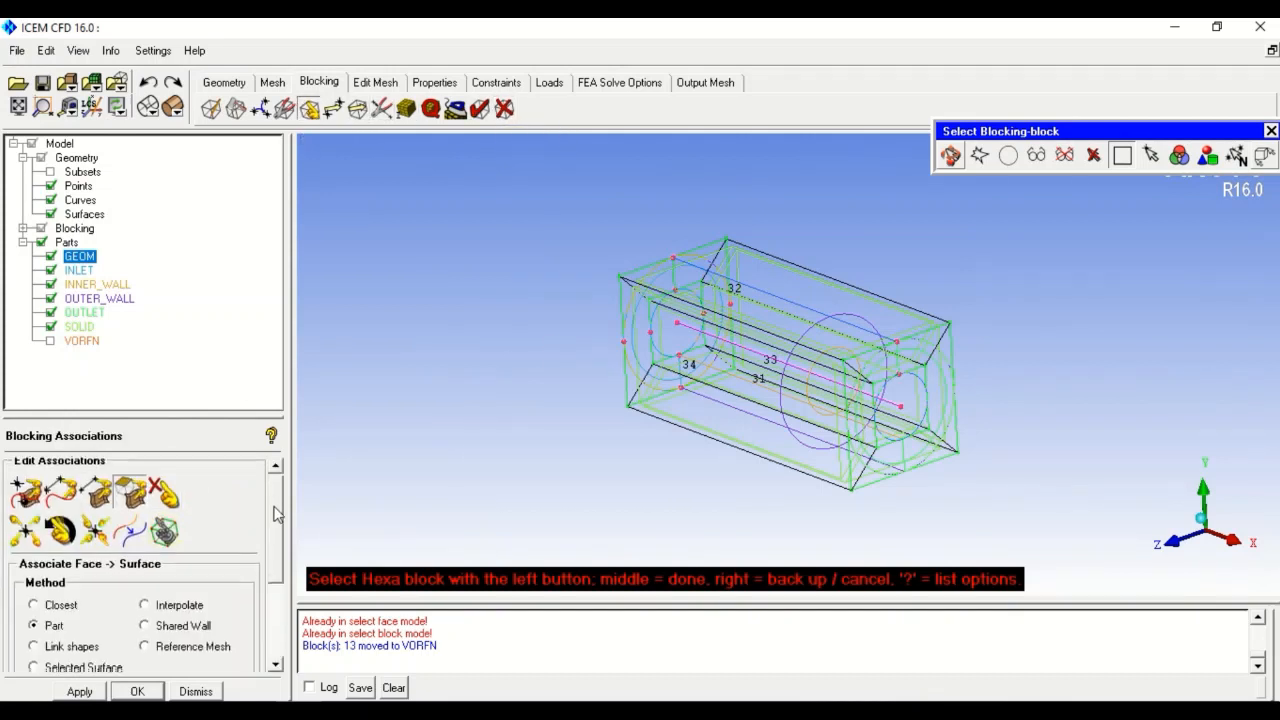
pyautogui.click(210, 633)
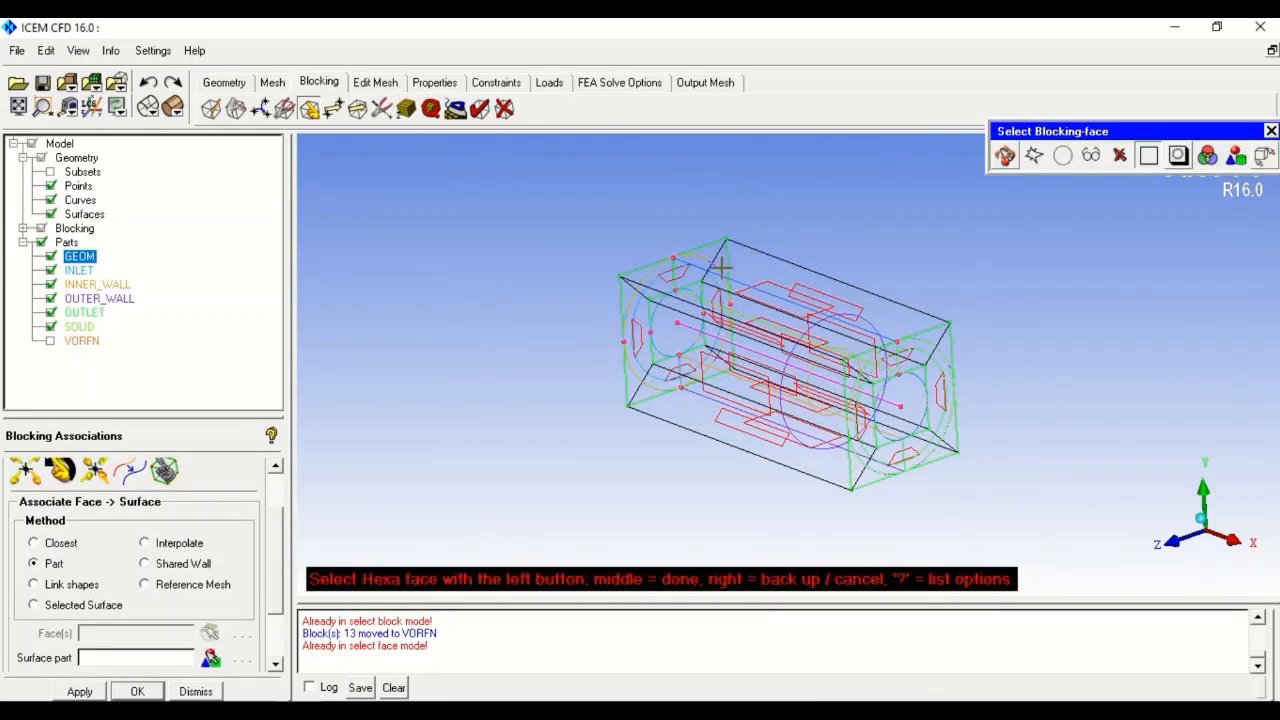
pyautogui.click(681, 272)
pyautogui.click(716, 306)
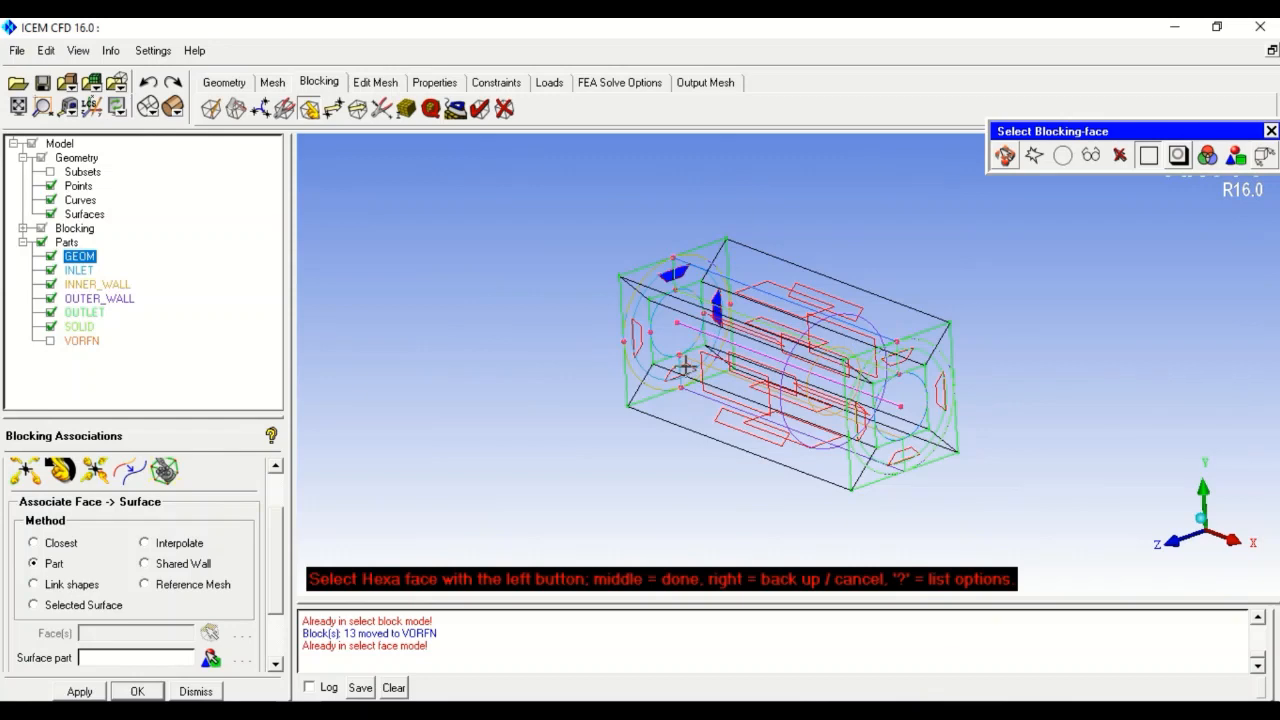
pyautogui.middleClick(518, 318)
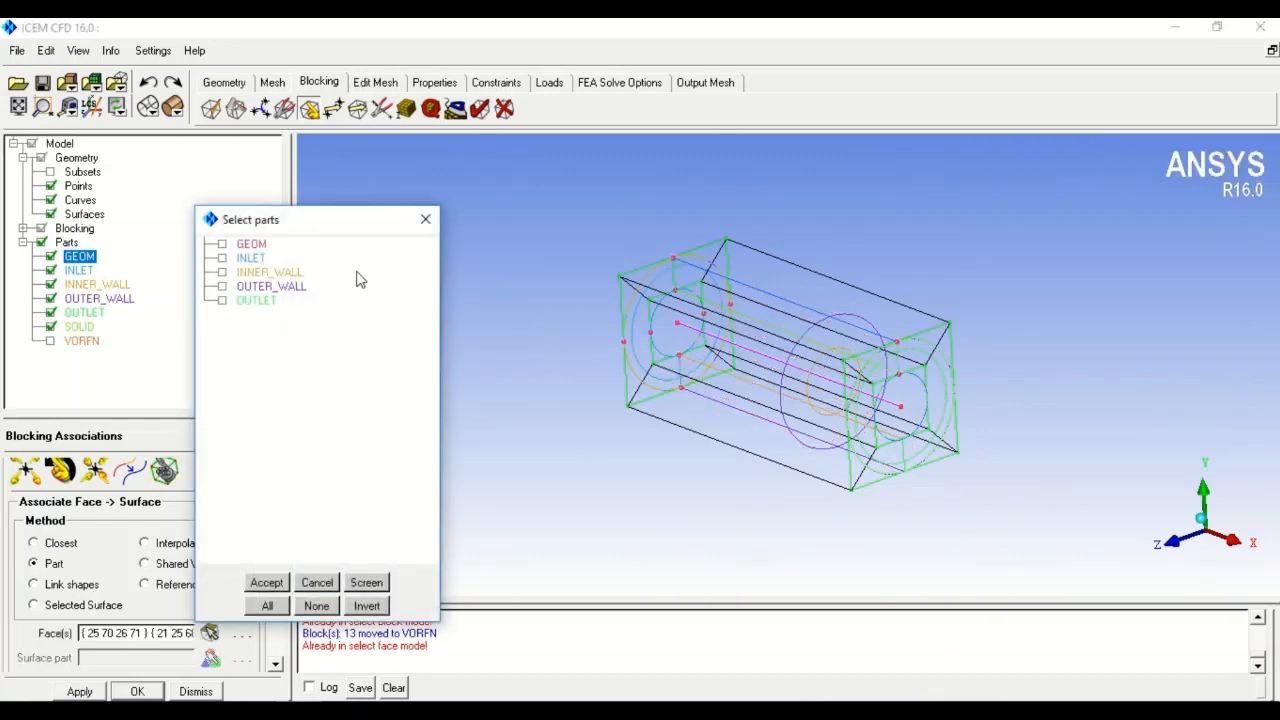
pyautogui.click(252, 258)
pyautogui.click(262, 582)
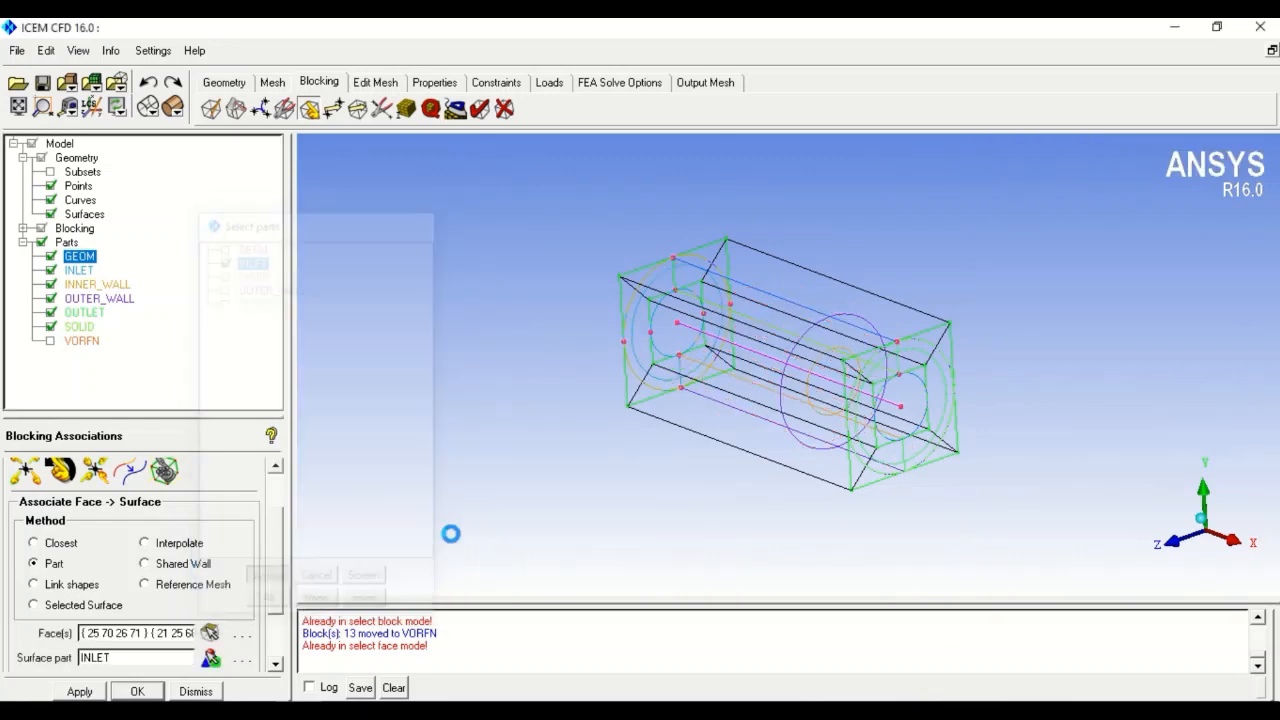
# - Associate the three outlet-end block faces with the OUTLET part
pyautogui.click(902, 355)
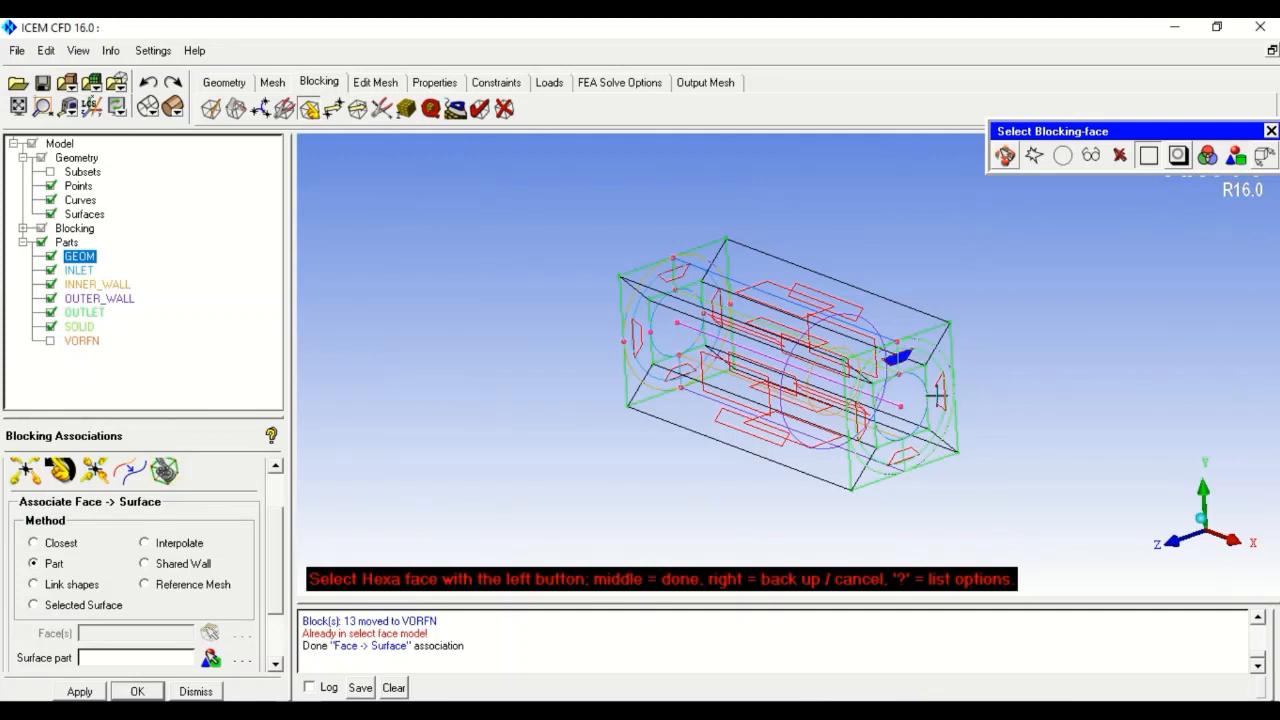
pyautogui.click(940, 394)
pyautogui.click(908, 453)
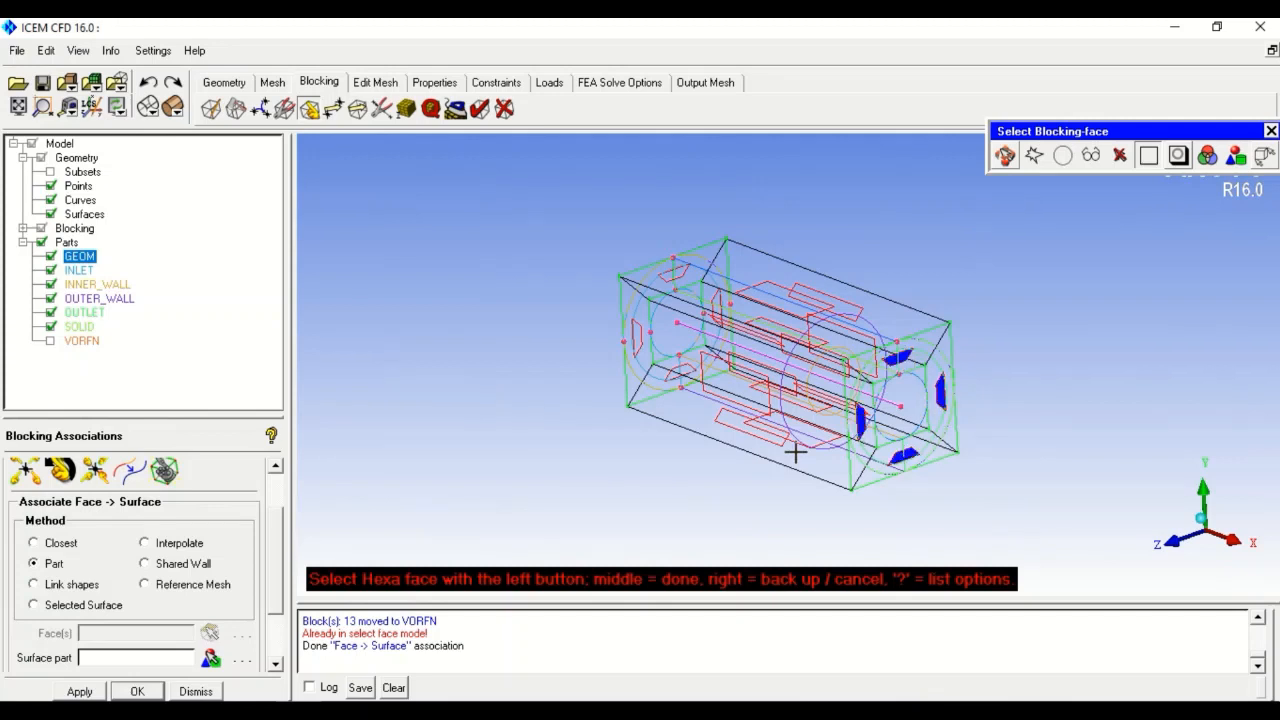
pyautogui.middleClick(514, 420)
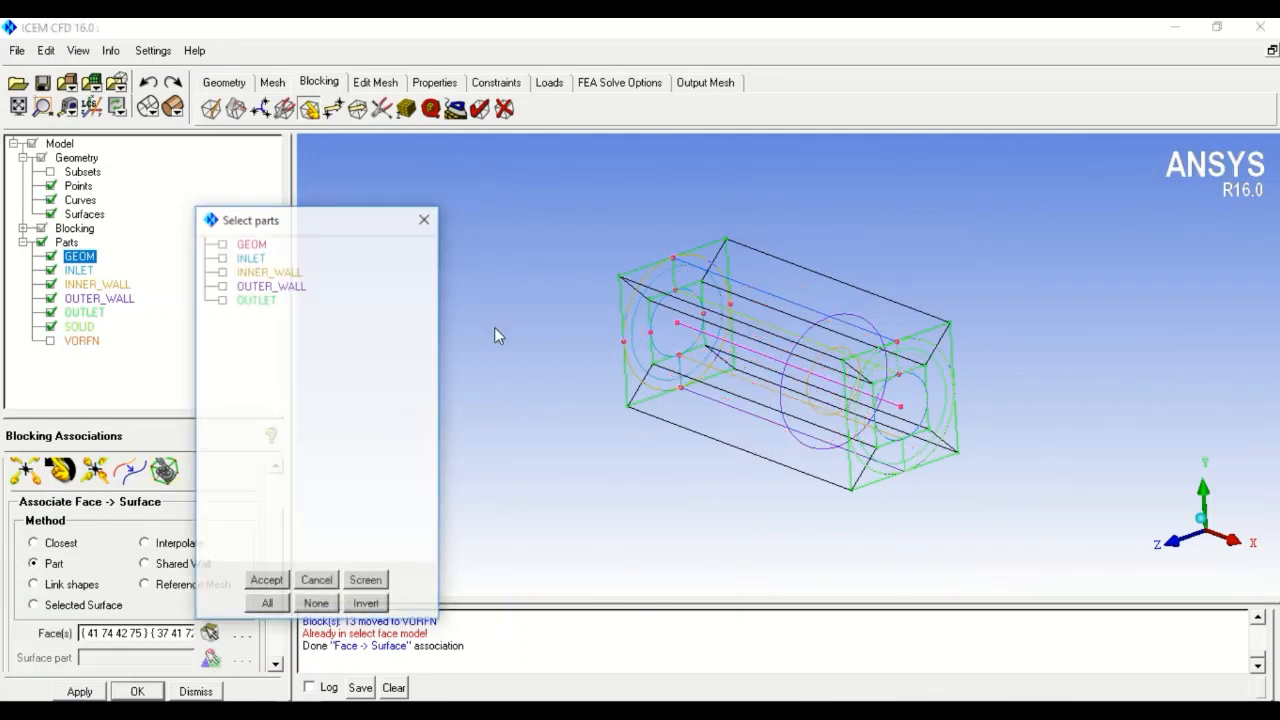
pyautogui.click(252, 300)
pyautogui.click(266, 582)
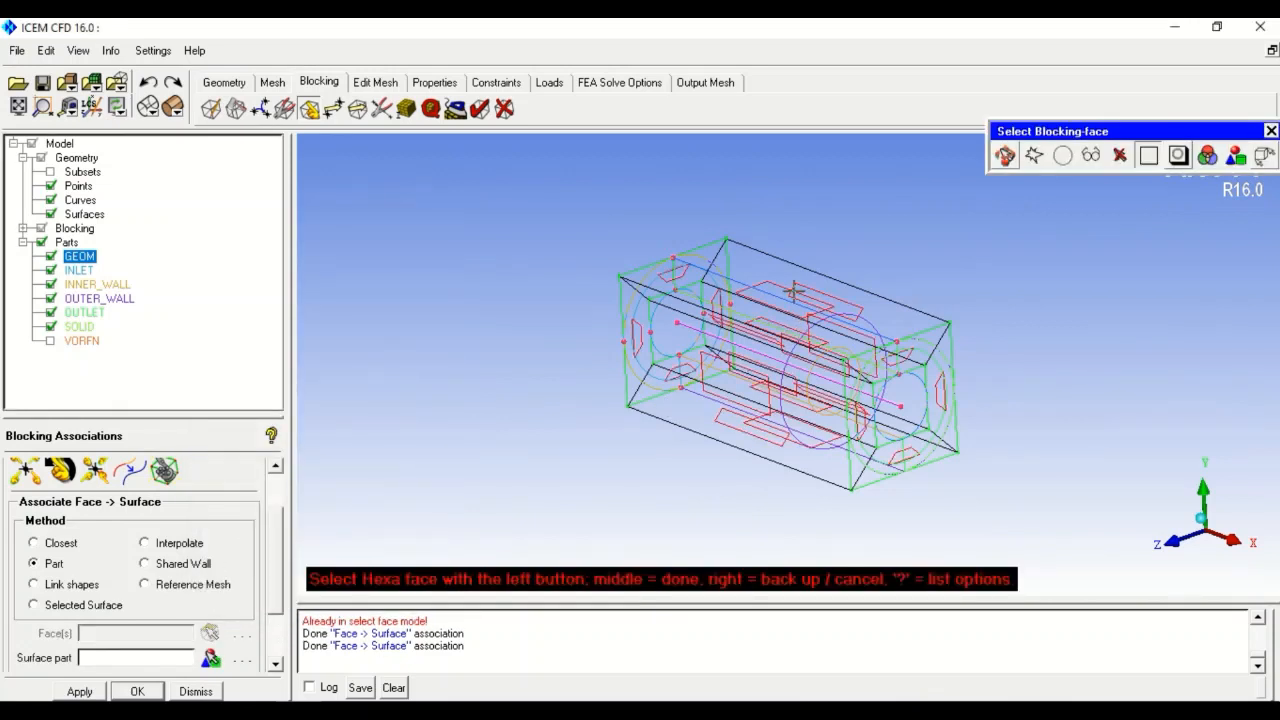
# - Associate the outer side faces with OUTER_WALL, deselecting wrongly picked interior faces
pyautogui.click(818, 309)
pyautogui.click(817, 372)
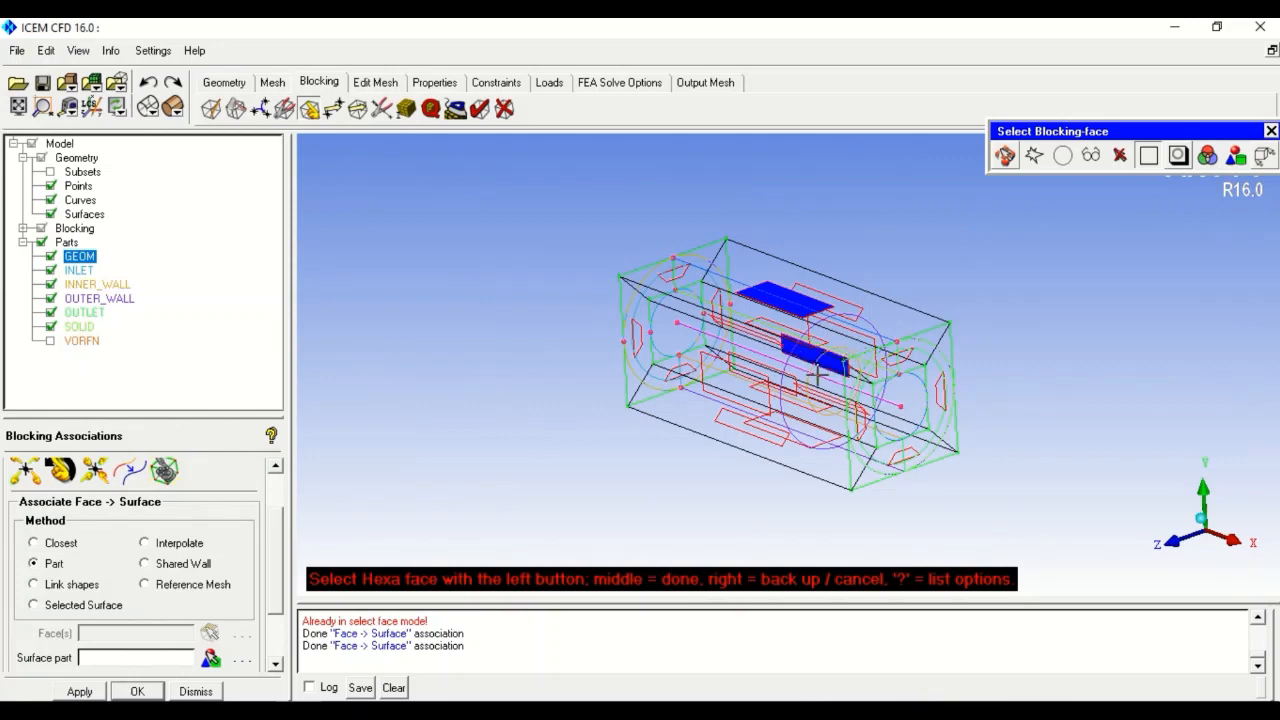
pyautogui.rightClick(784, 414)
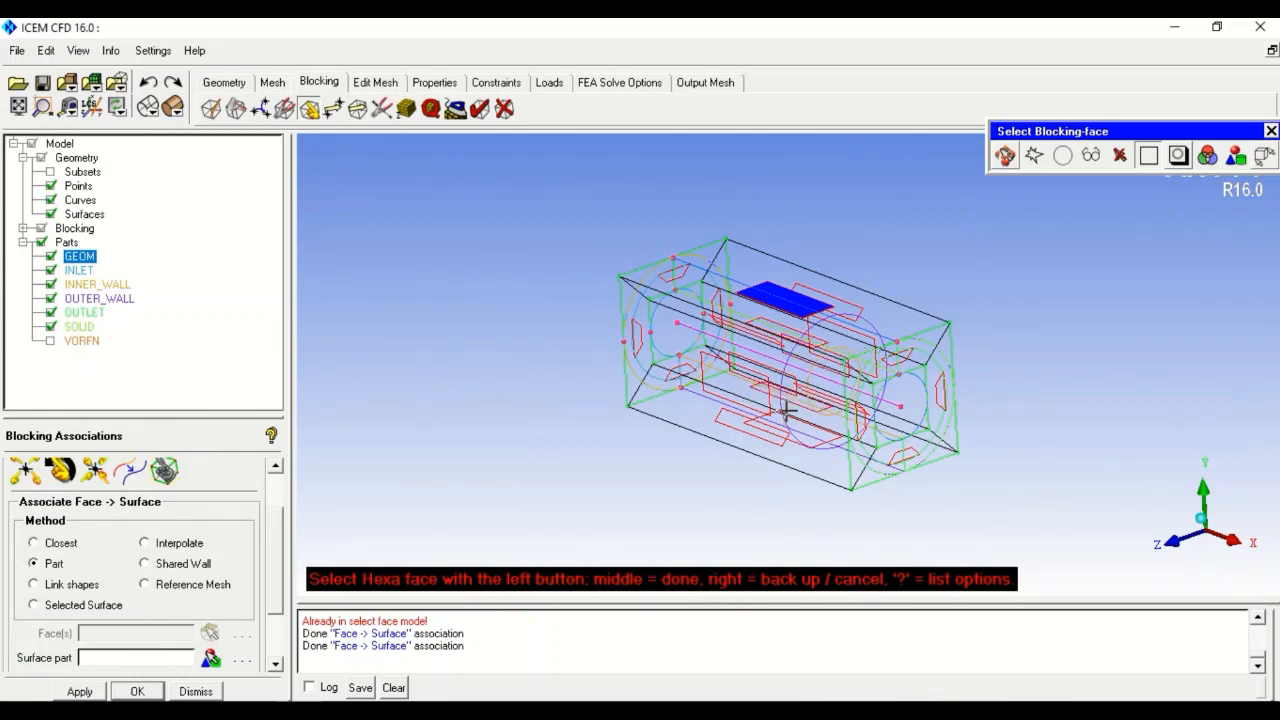
pyautogui.click(862, 350)
pyautogui.click(757, 380)
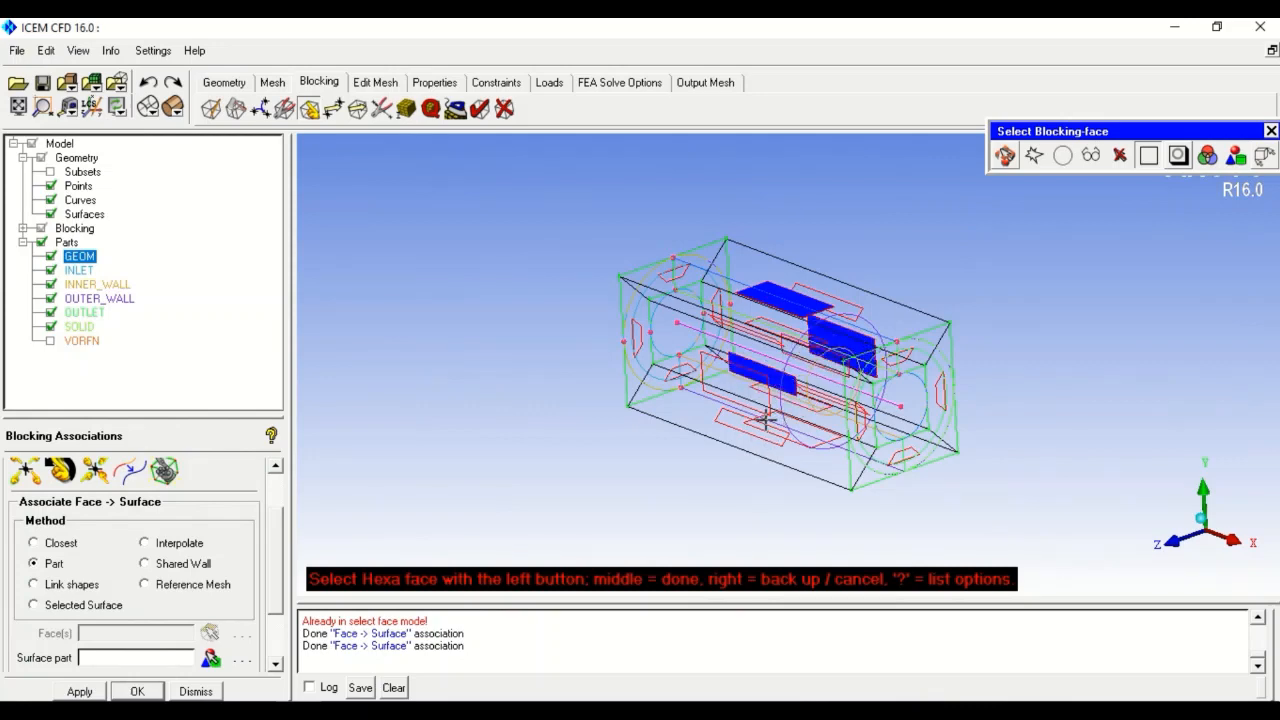
pyautogui.rightClick(788, 430)
pyautogui.click(713, 379)
pyautogui.click(820, 440)
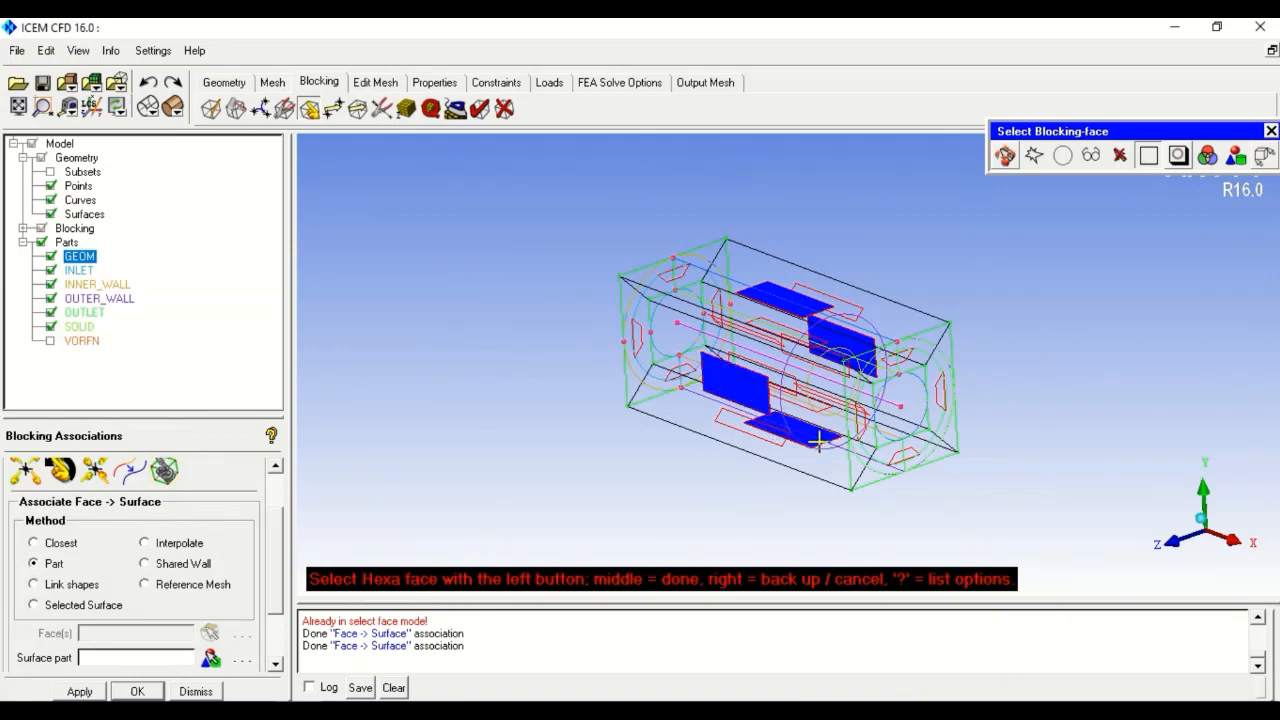
pyautogui.moveTo(711, 500); pyautogui.dragTo(546, 449)
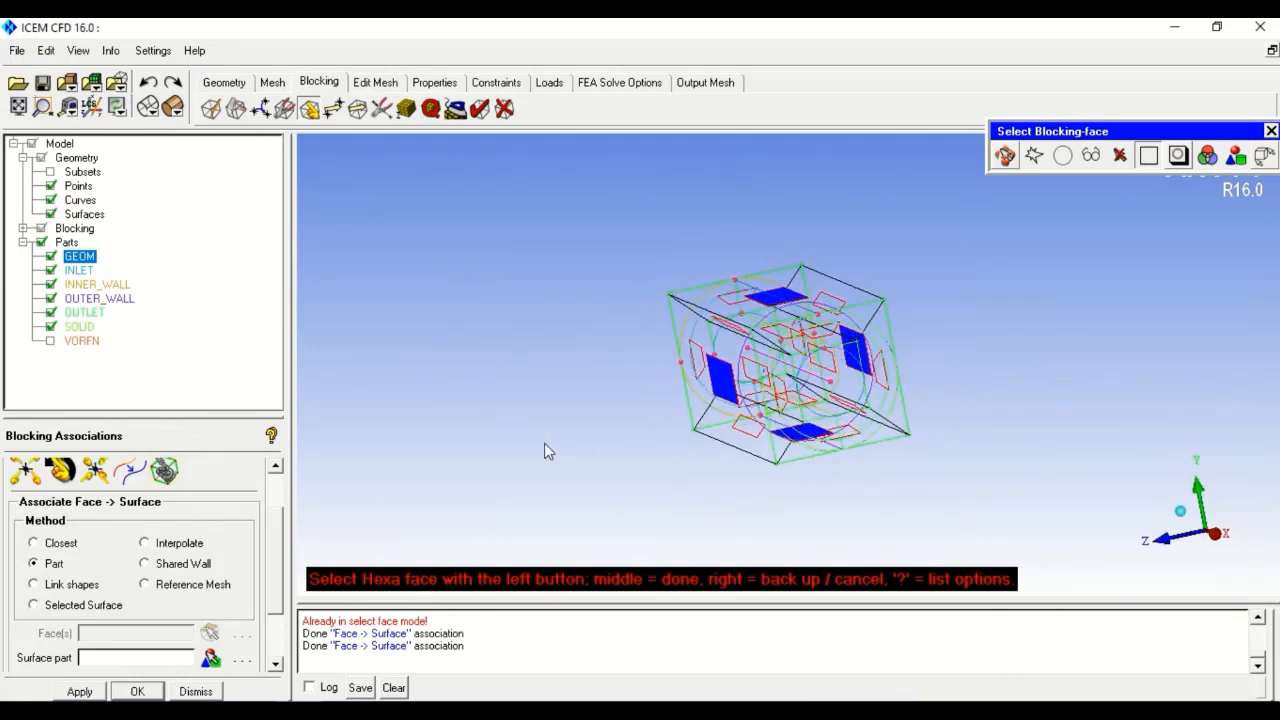
pyautogui.middleClick(724, 274)
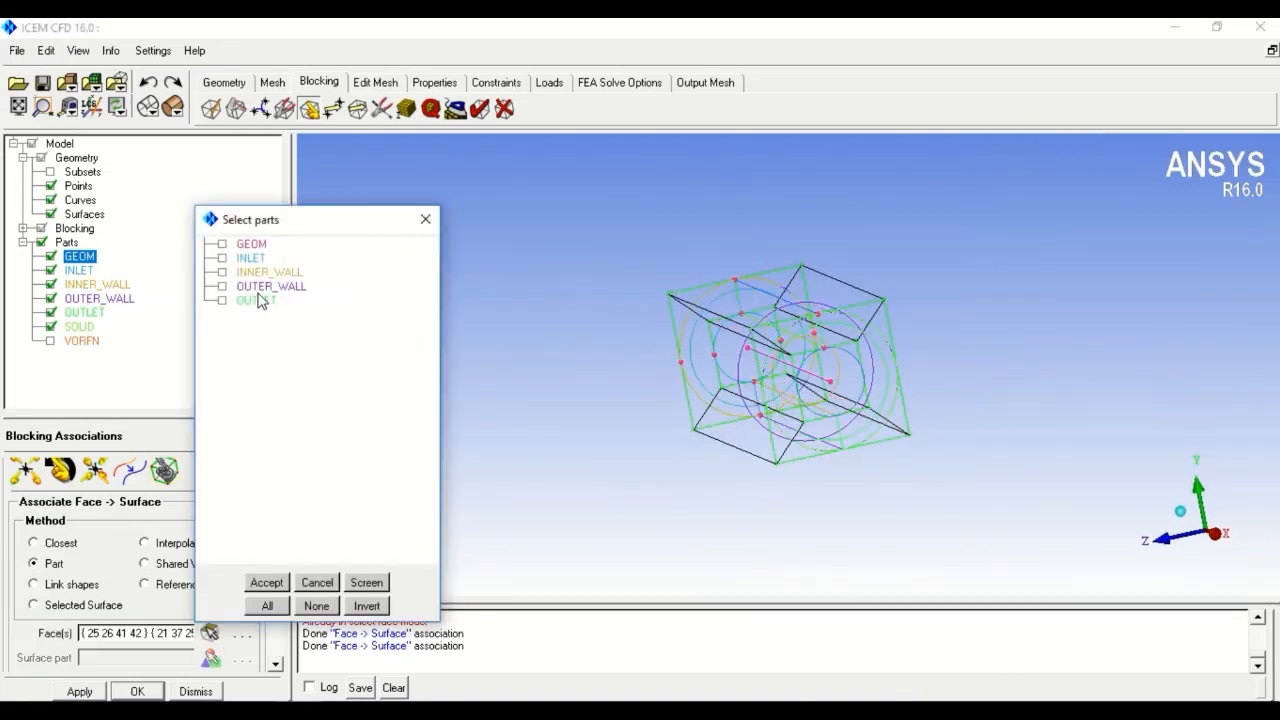
pyautogui.click(268, 287)
pyautogui.click(267, 582)
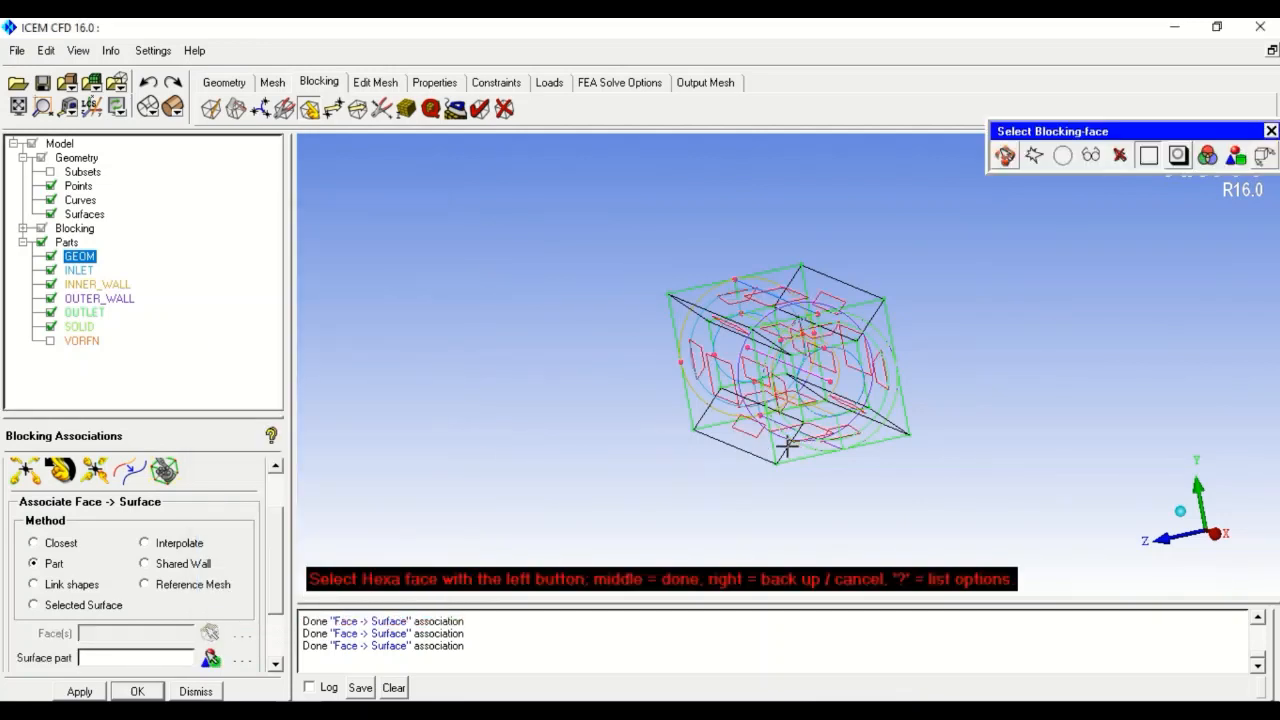
# - Associate the inner side faces with the INNER_WALL part
pyautogui.scroll(-6, 794, 370)
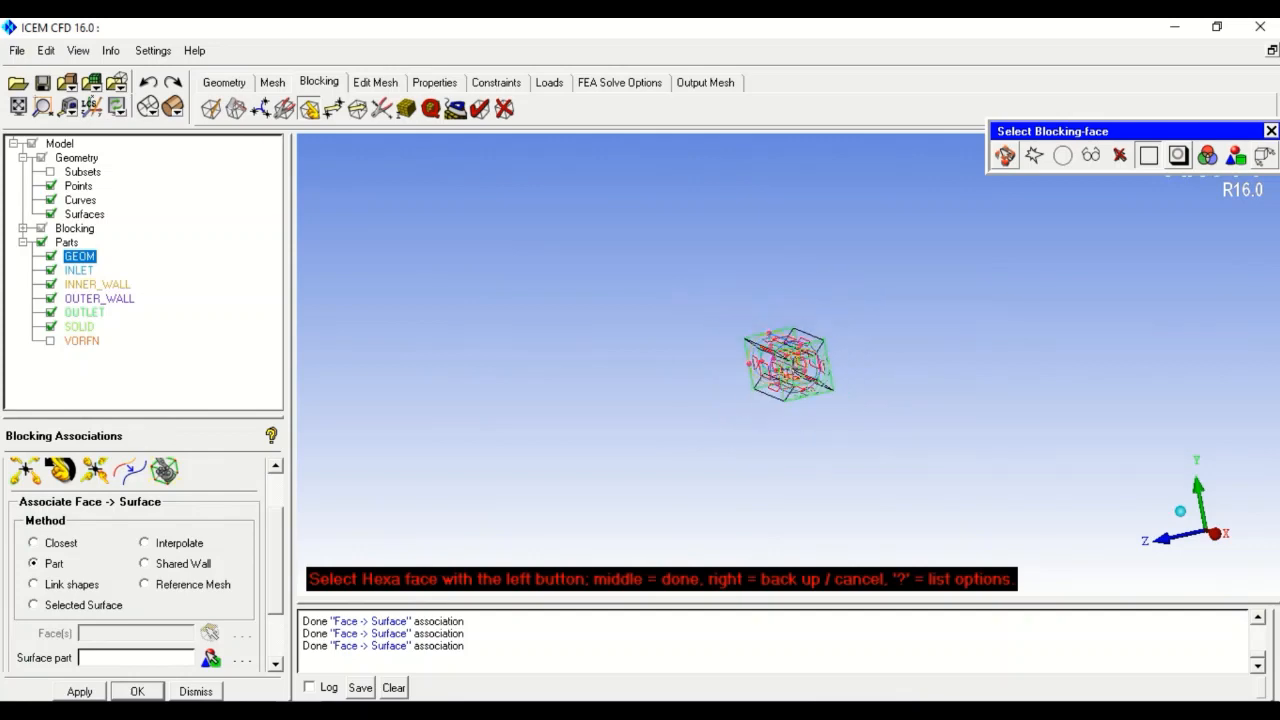
pyautogui.scroll(6, 794, 370)
pyautogui.keyDown('ctrl'); pyautogui.moveTo(586, 435); pyautogui.dragTo(743, 500); pyautogui.keyUp('ctrl')
pyautogui.scroll(-2, 783, 437)
pyautogui.scroll(4, 783, 437)
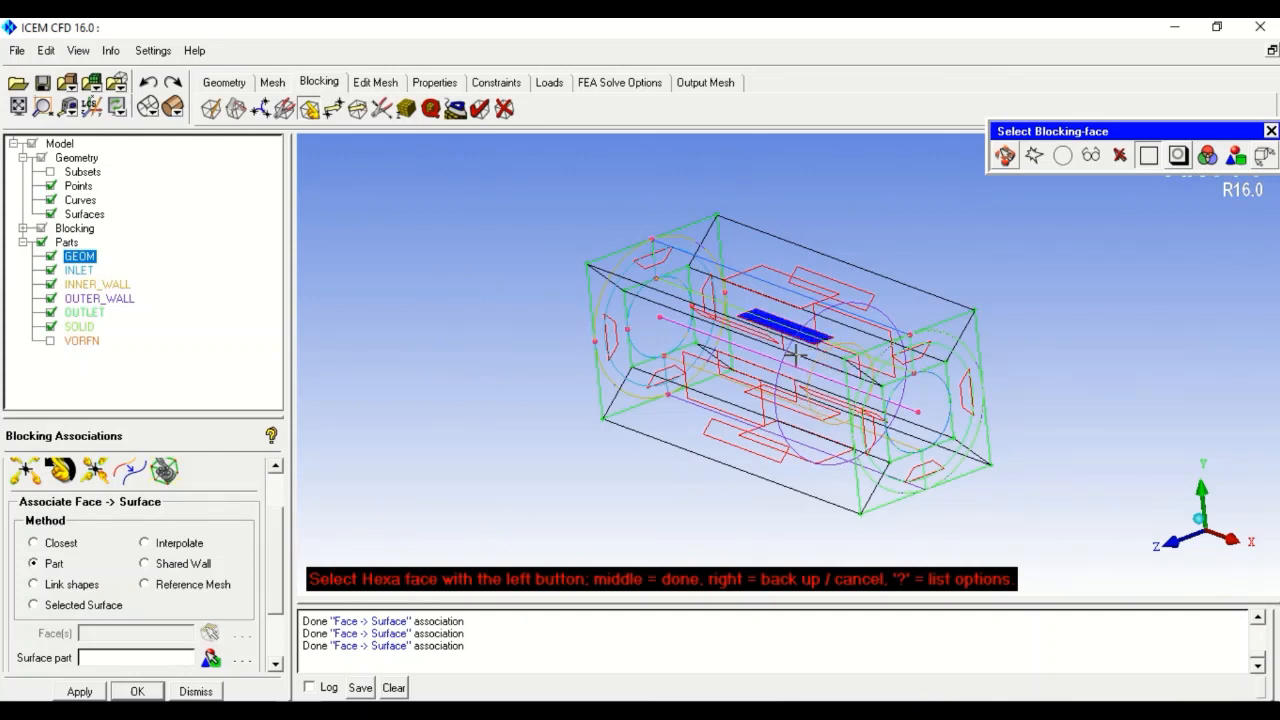
pyautogui.click(814, 358)
pyautogui.click(806, 404)
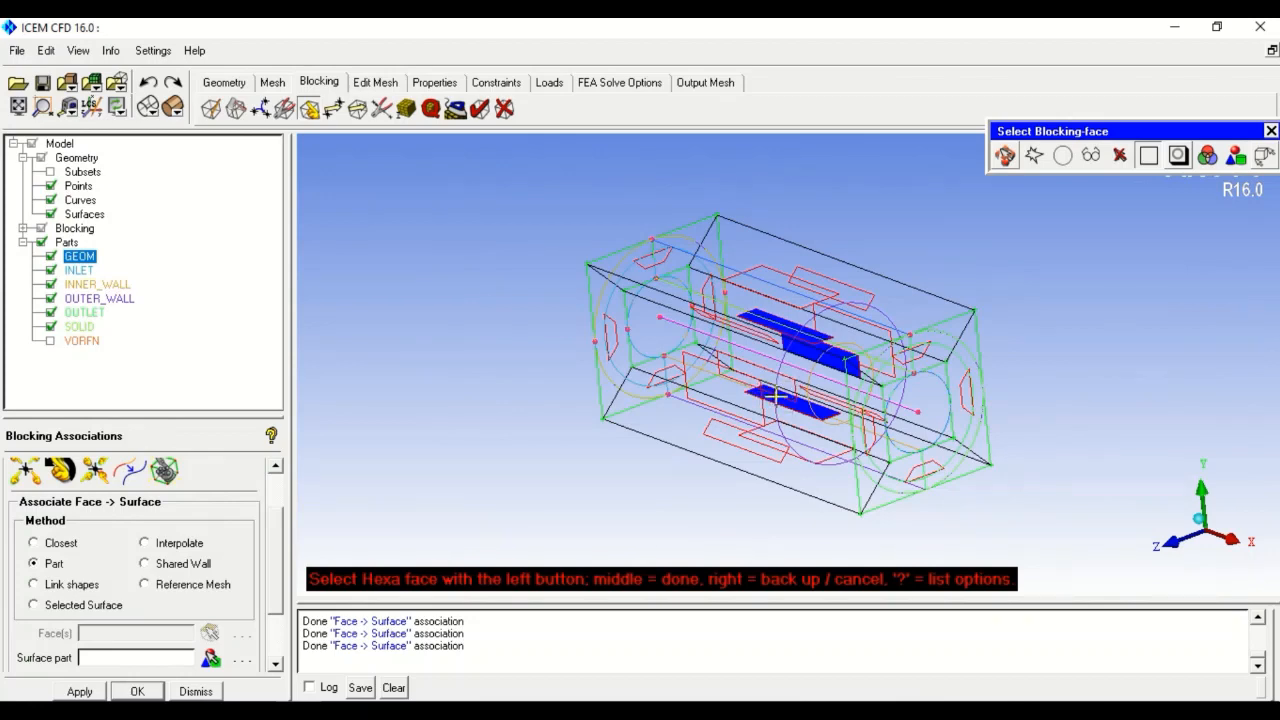
pyautogui.click(786, 386)
pyautogui.keyDown('ctrl'); pyautogui.moveTo(609, 443); pyautogui.dragTo(440, 370); pyautogui.keyUp('ctrl')
pyautogui.middleClick(440, 370)
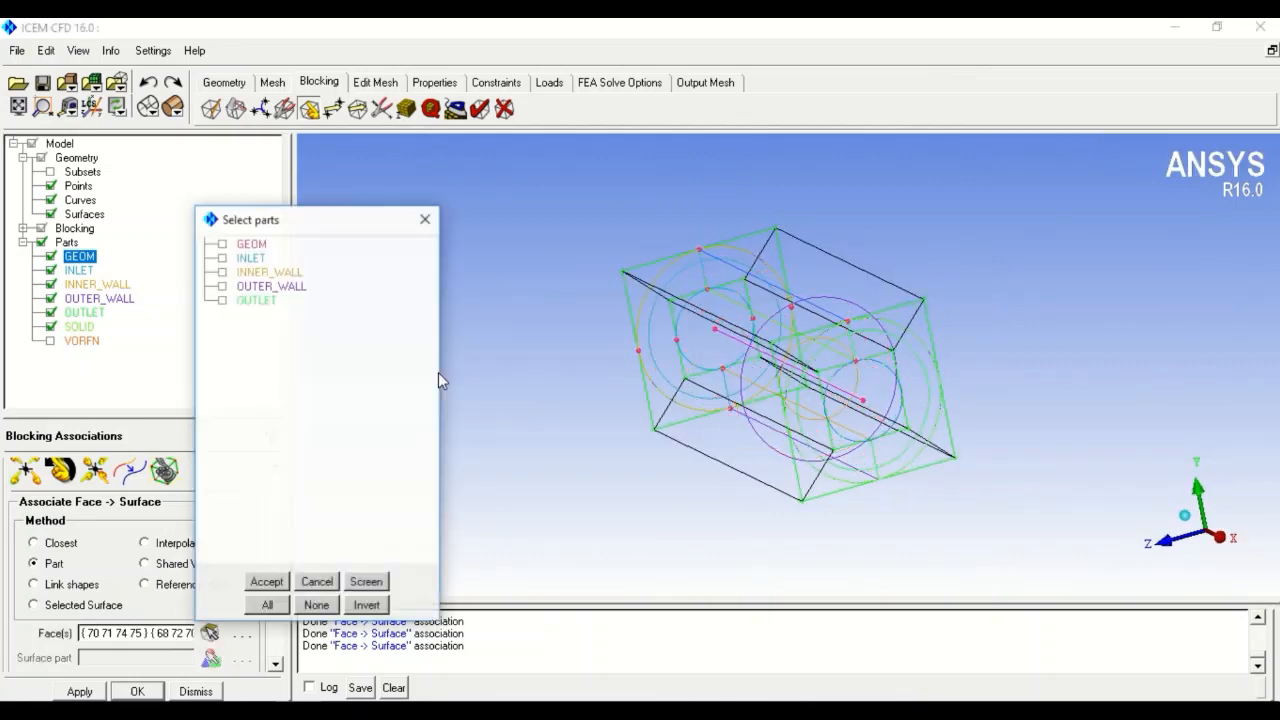
pyautogui.click(268, 273)
pyautogui.click(266, 582)
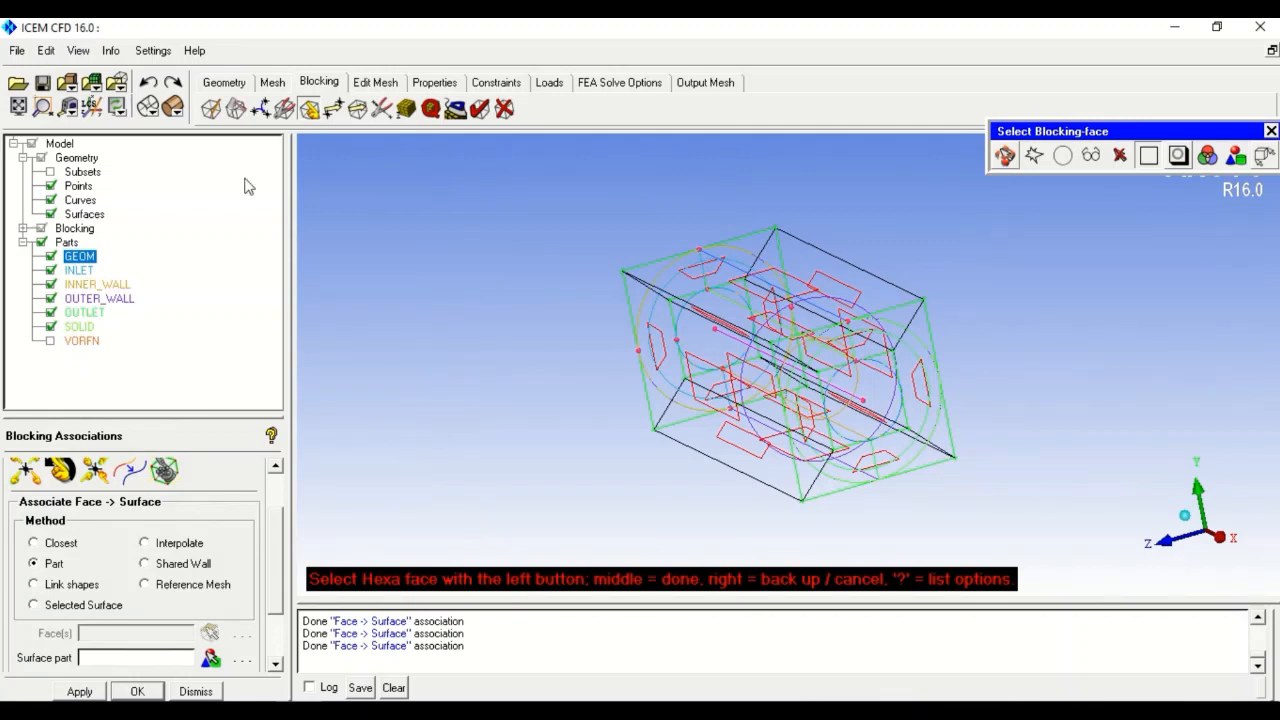
# - Apply Hexa Meshing options (multigrid level 3, Uniform law, bunching ratio 2) to the blocking
pyautogui.click(151, 51)
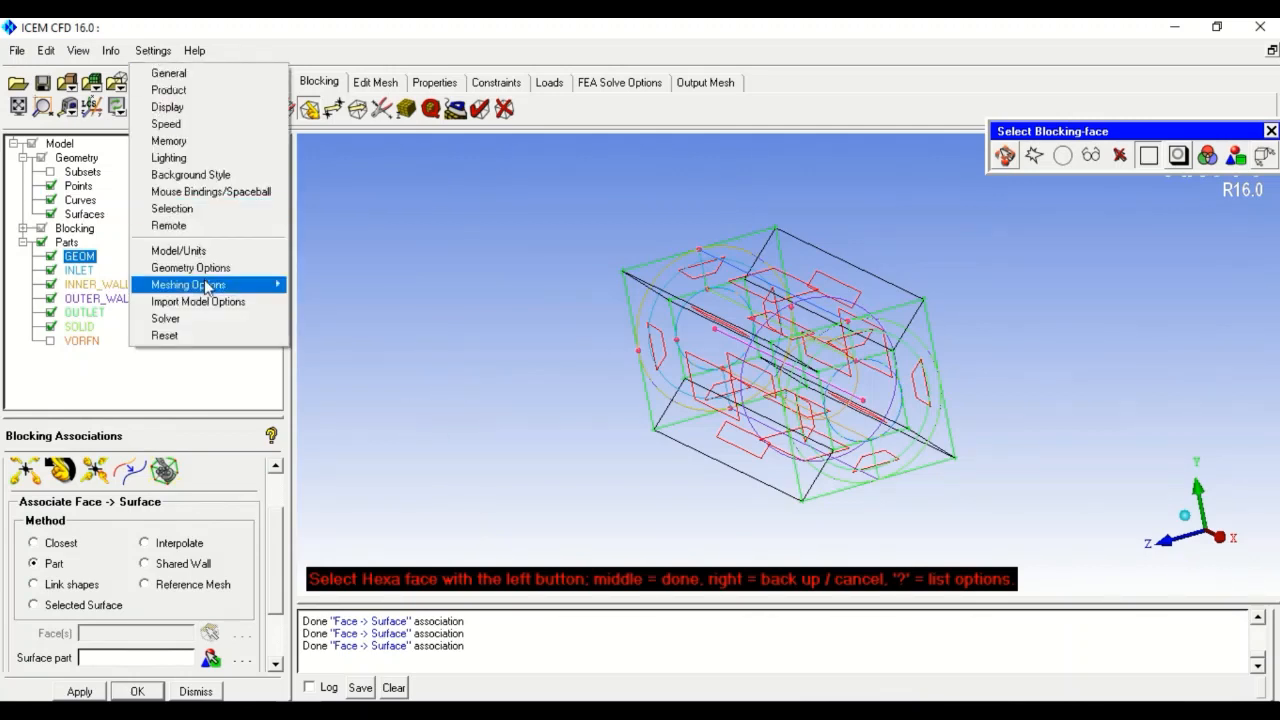
pyautogui.moveTo(212, 288)
pyautogui.click(338, 285)
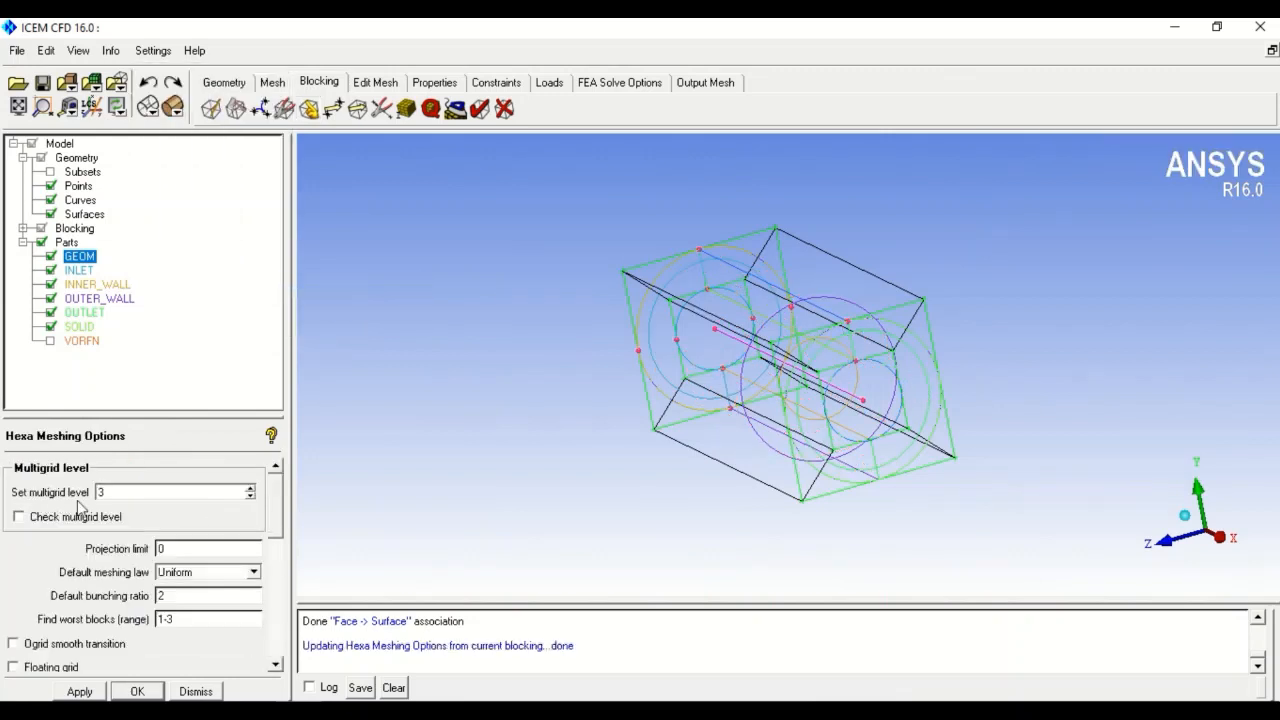
pyautogui.click(80, 691)
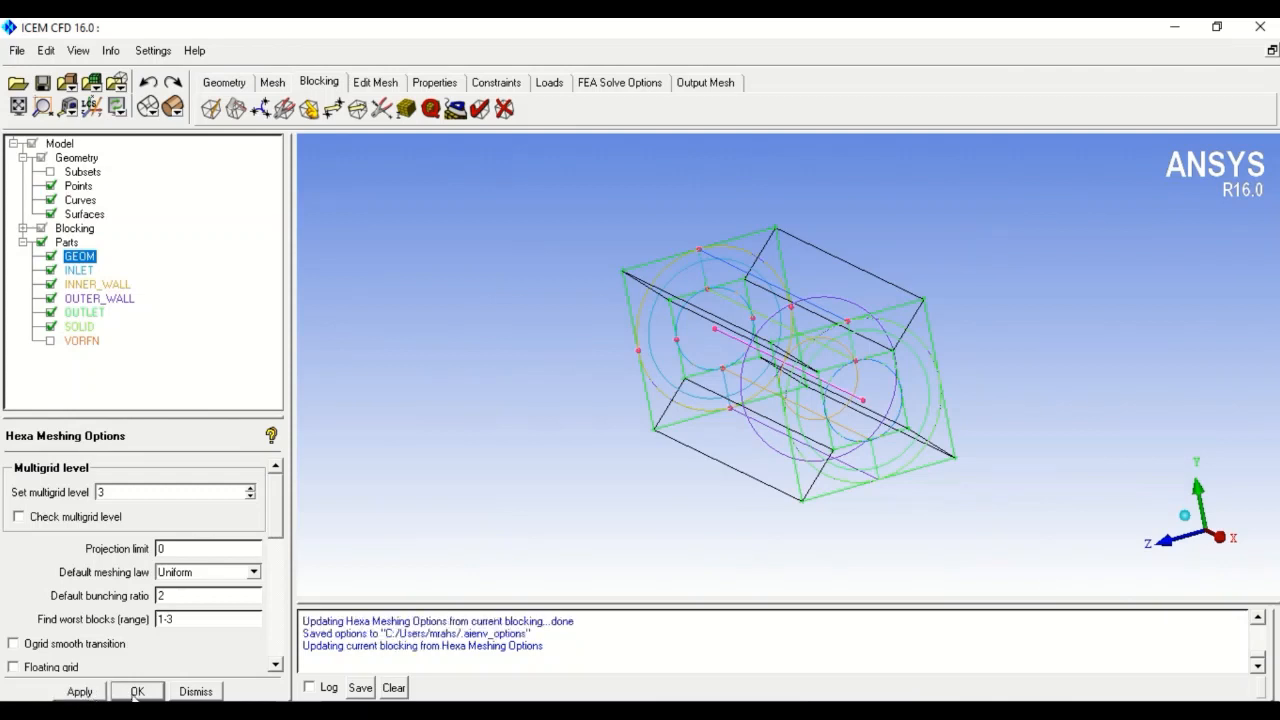
pyautogui.click(137, 691)
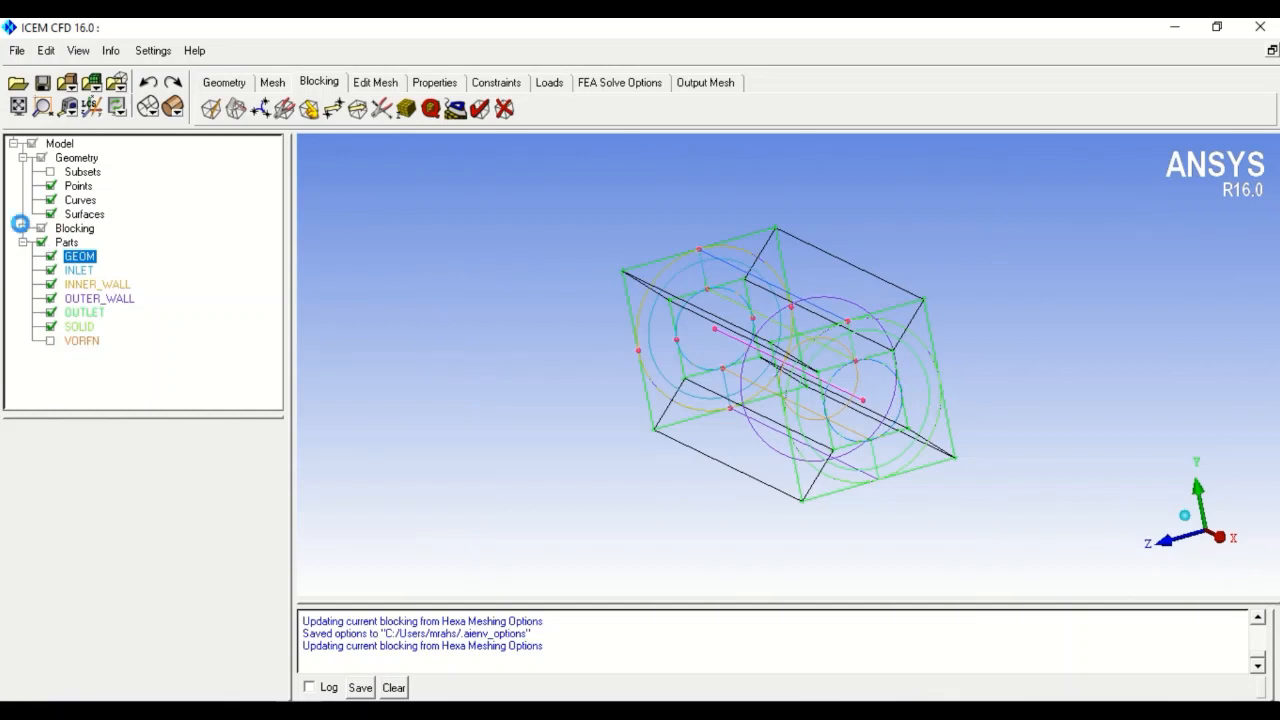
# - Compute the pre-mesh and hide block edges, subsets, and geometry points, curves and surfaces
pyautogui.click(23, 228)
pyautogui.click(51, 313)
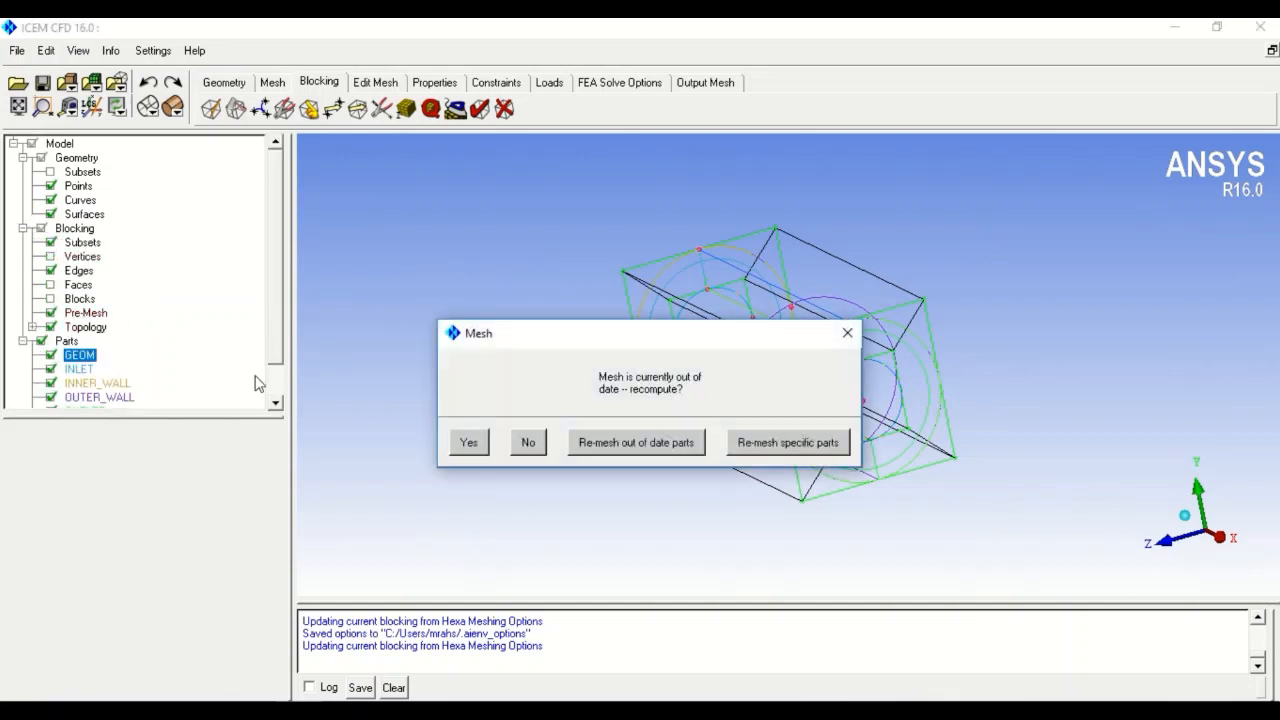
pyautogui.click(480, 444)
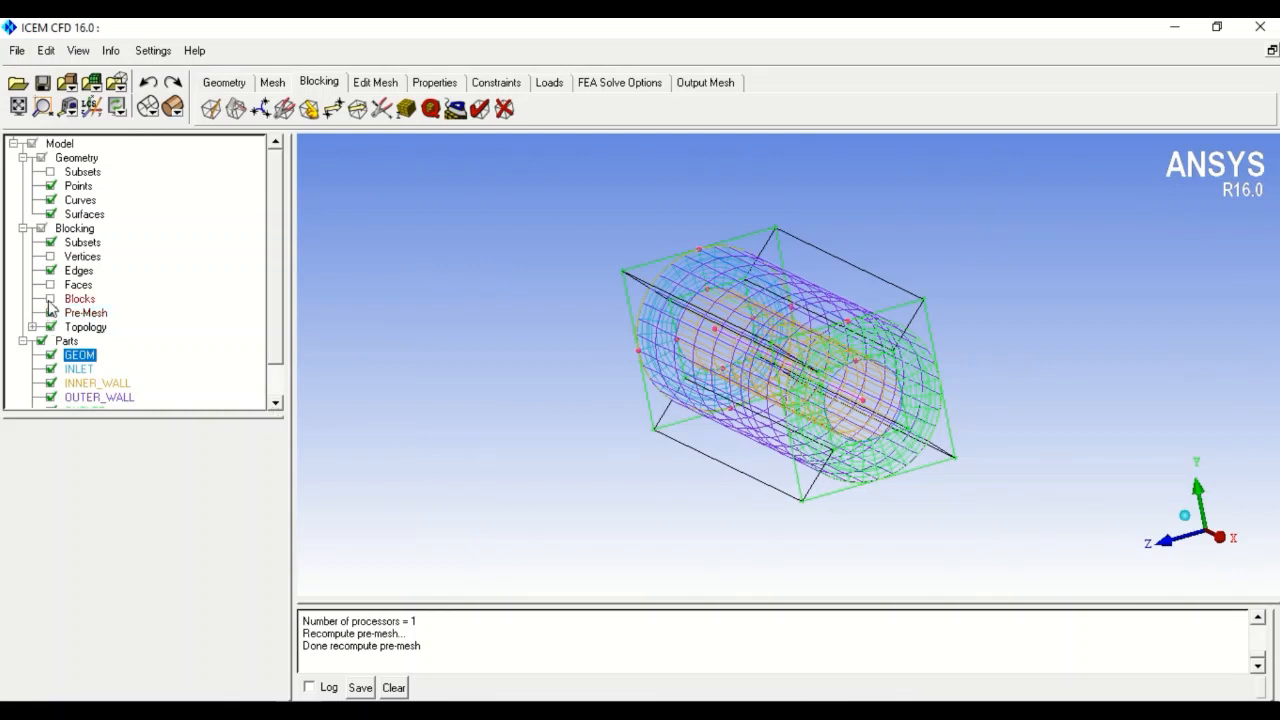
pyautogui.click(51, 271)
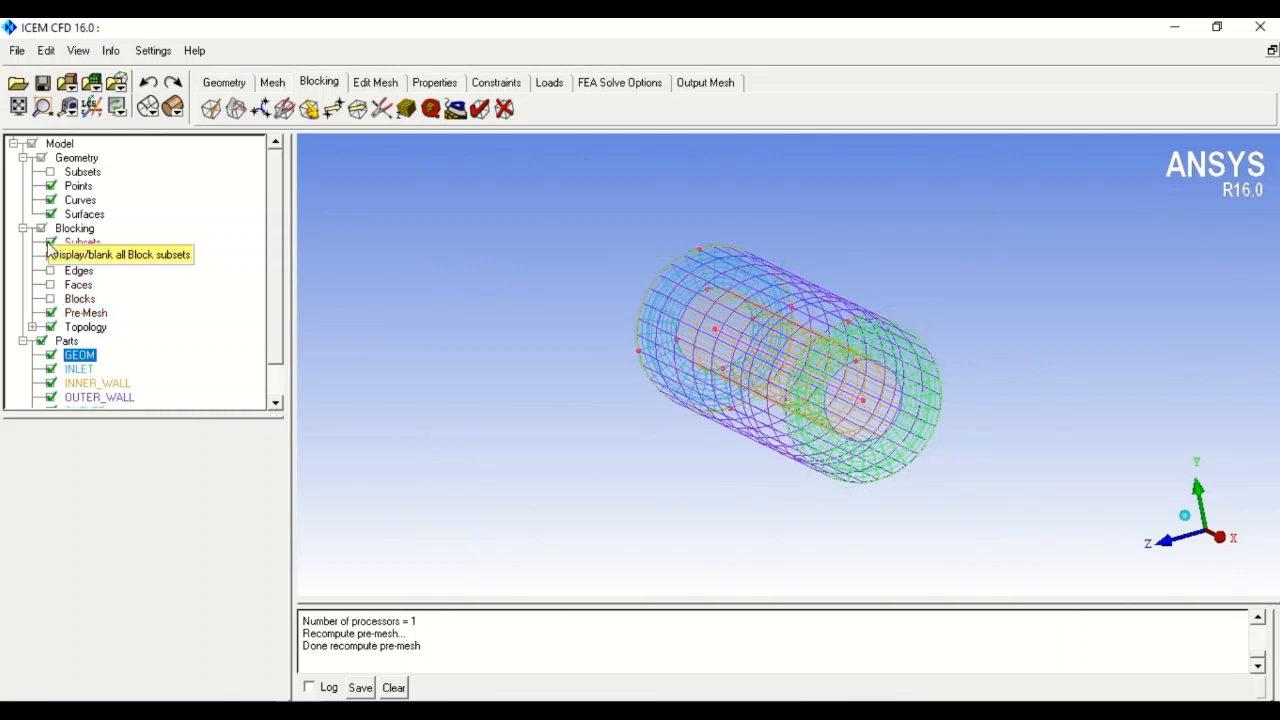
pyautogui.click(49, 243)
pyautogui.click(50, 187)
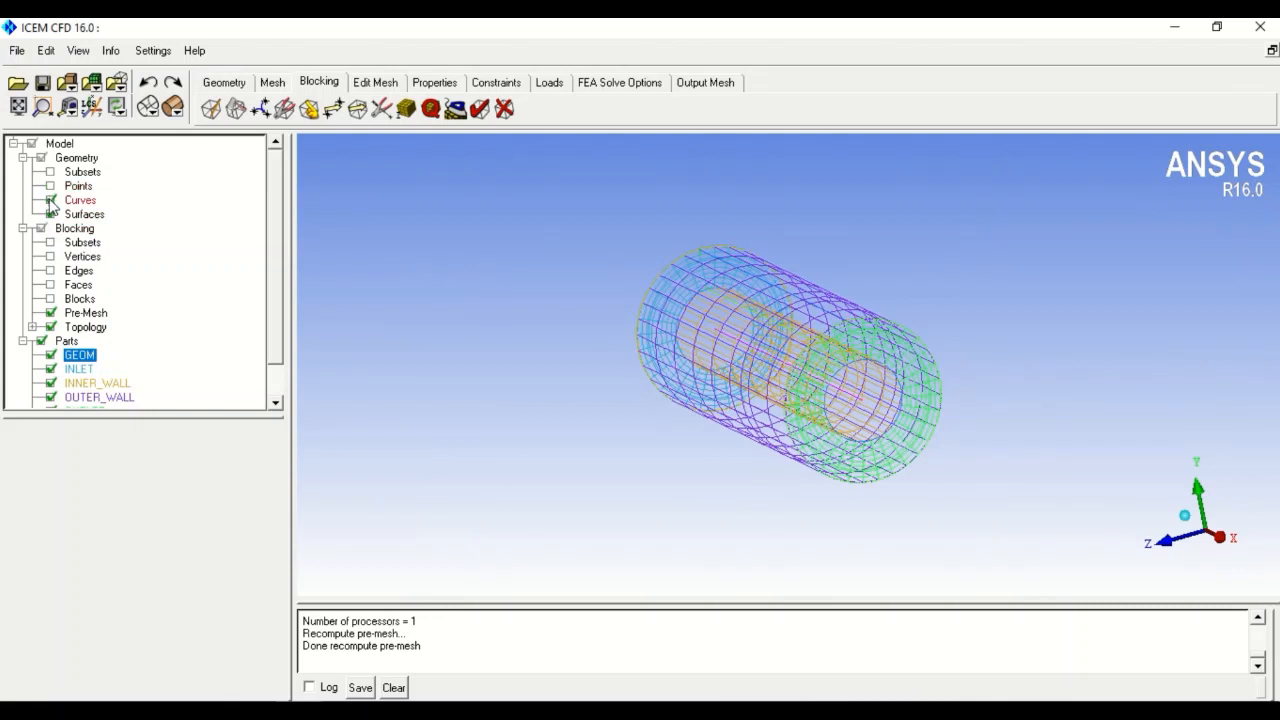
pyautogui.click(51, 201)
pyautogui.click(51, 214)
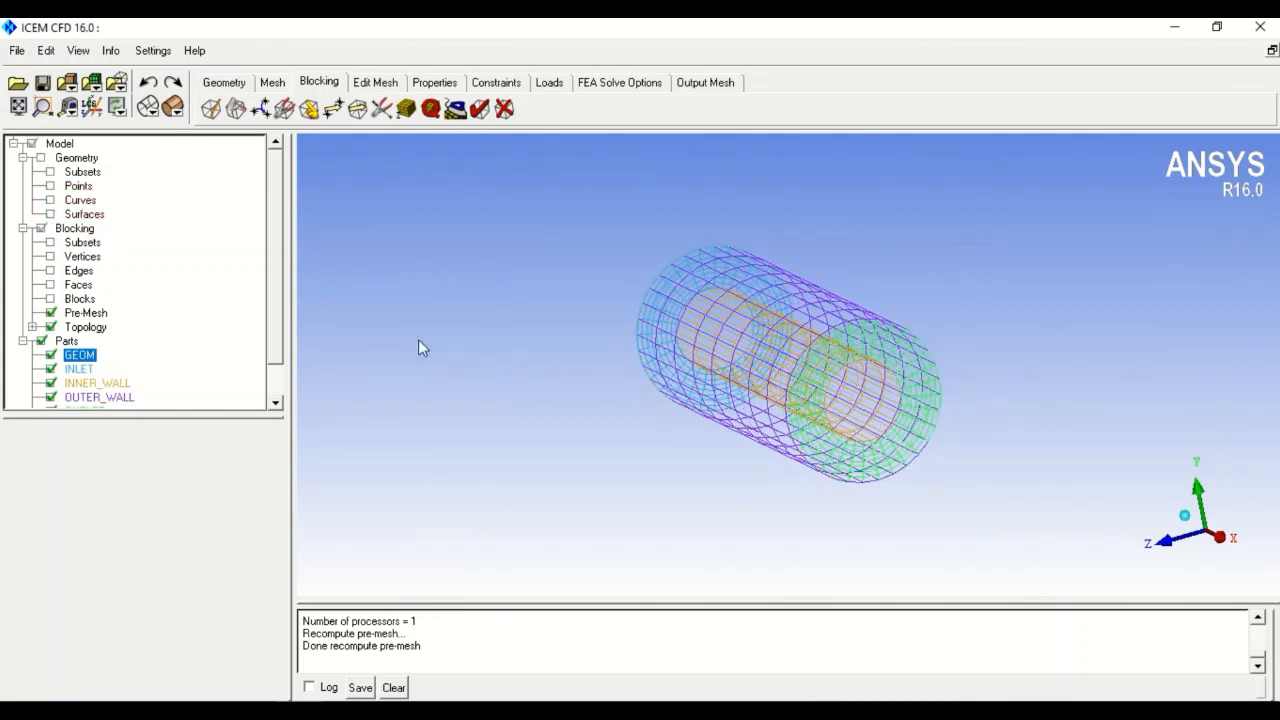
# - Display the pre-mesh solid shaded and rotate the pipe to inspect its annular ends
pyautogui.click(172, 106)
pyautogui.moveTo(612, 464)
pyautogui.mouseDown()
pyautogui.moveTo(994, 557)
pyautogui.moveTo(1065, 500)
pyautogui.mouseUp()
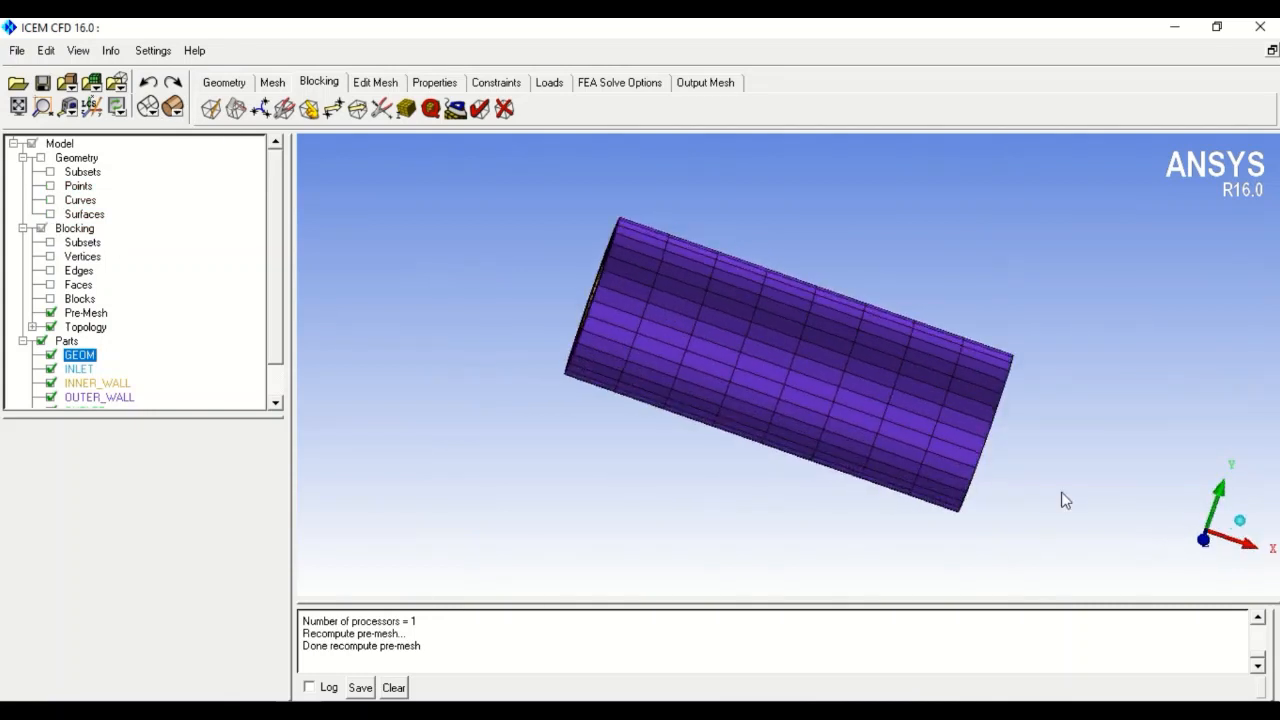
pyautogui.moveTo(700, 466); pyautogui.dragTo(700, 509)
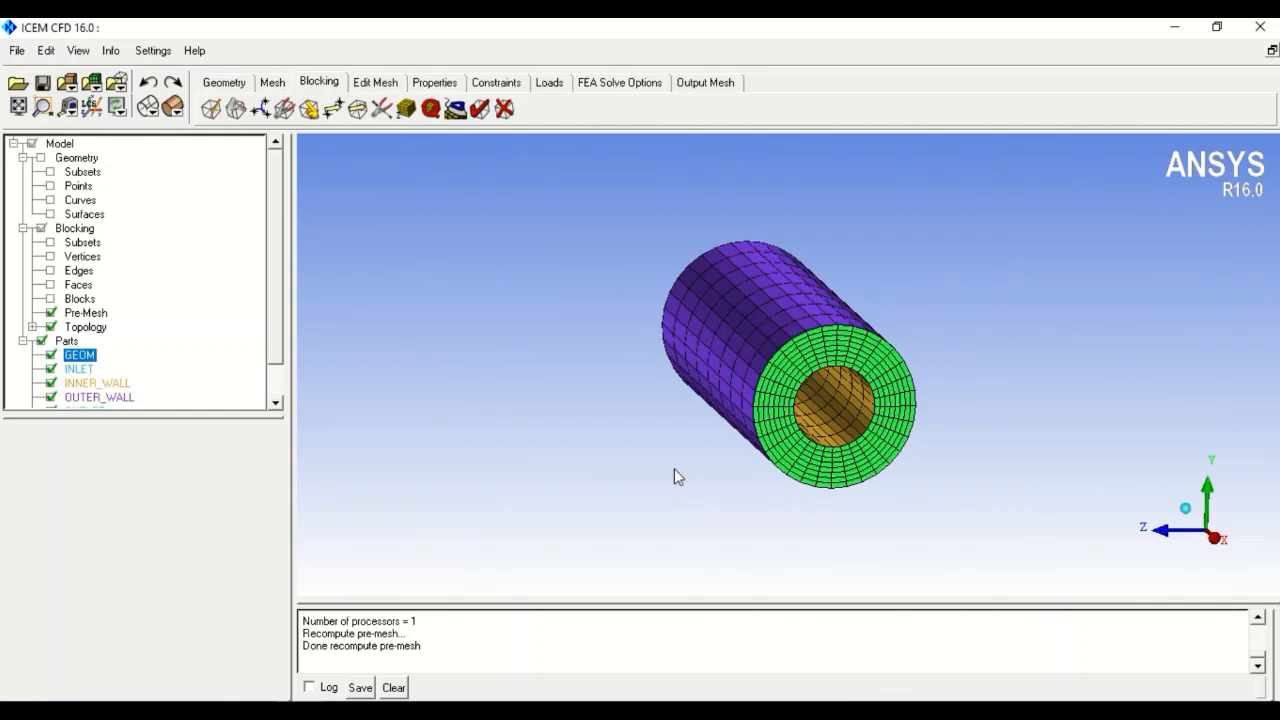
pyautogui.moveTo(677, 477); pyautogui.dragTo(940, 626)
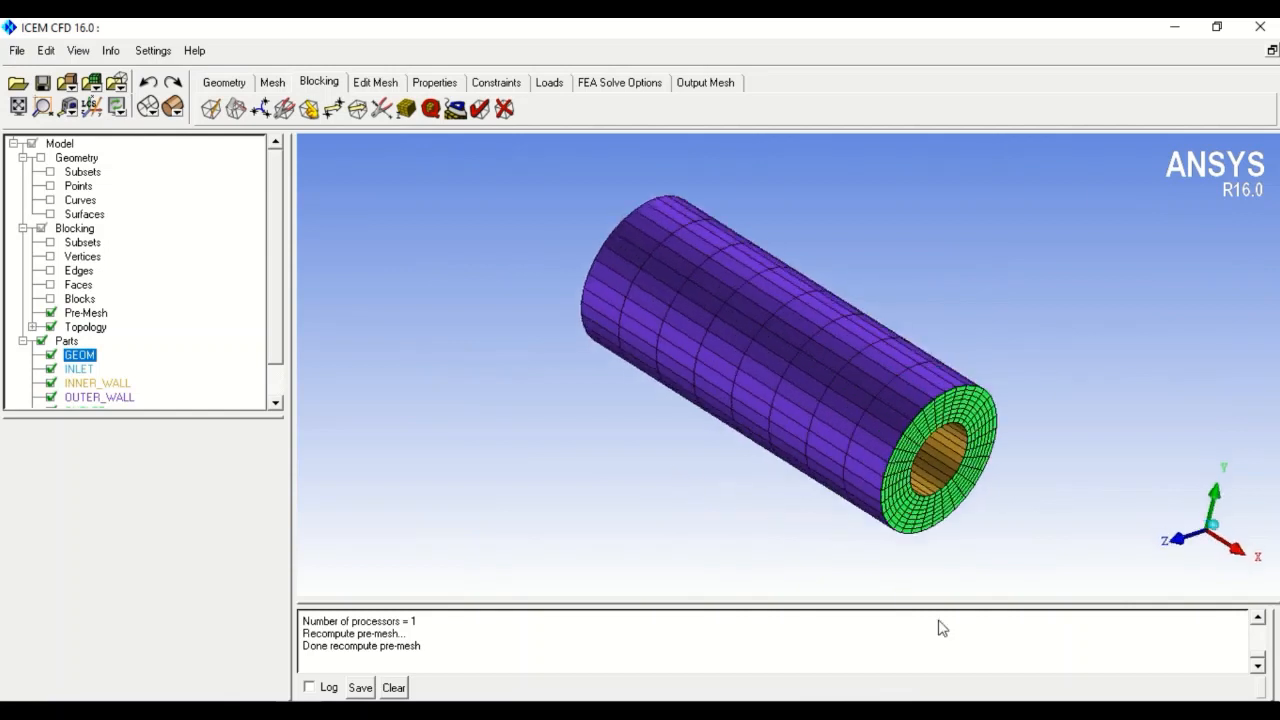
# - Select the pipe's lengthwise top edge and enable copying its parameters to all parallel edges
pyautogui.click(409, 110)
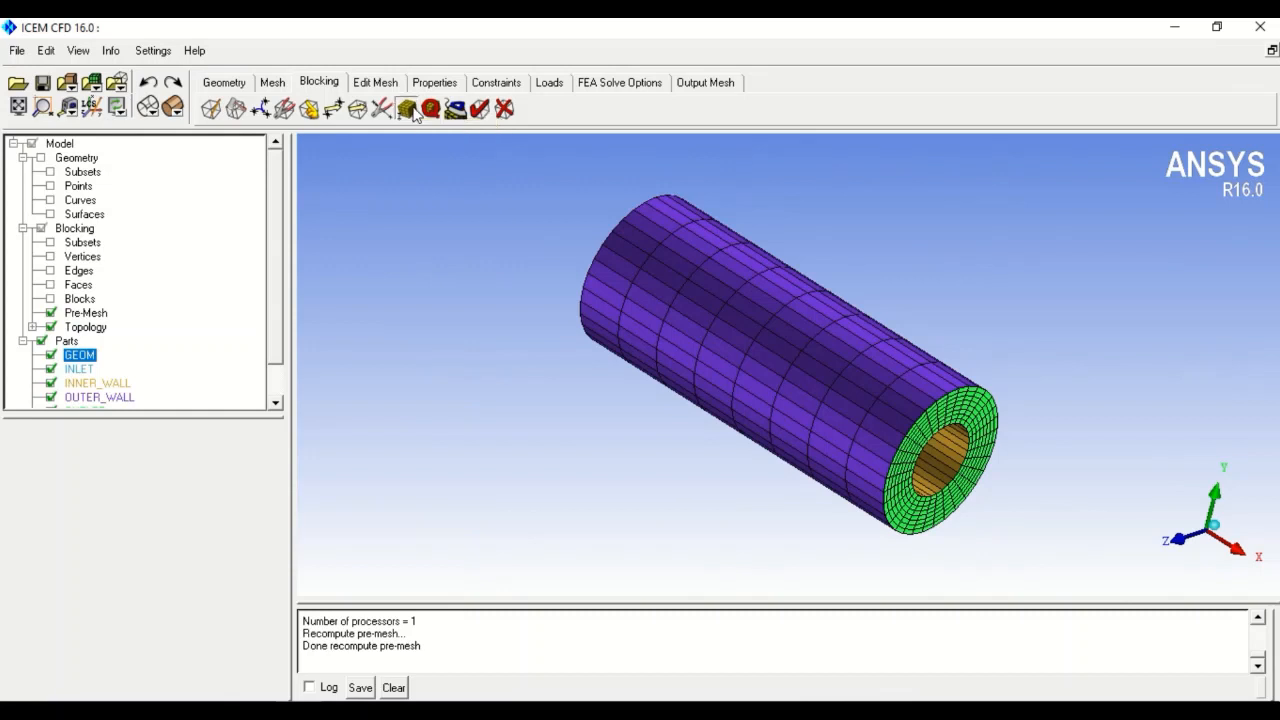
pyautogui.click(95, 497)
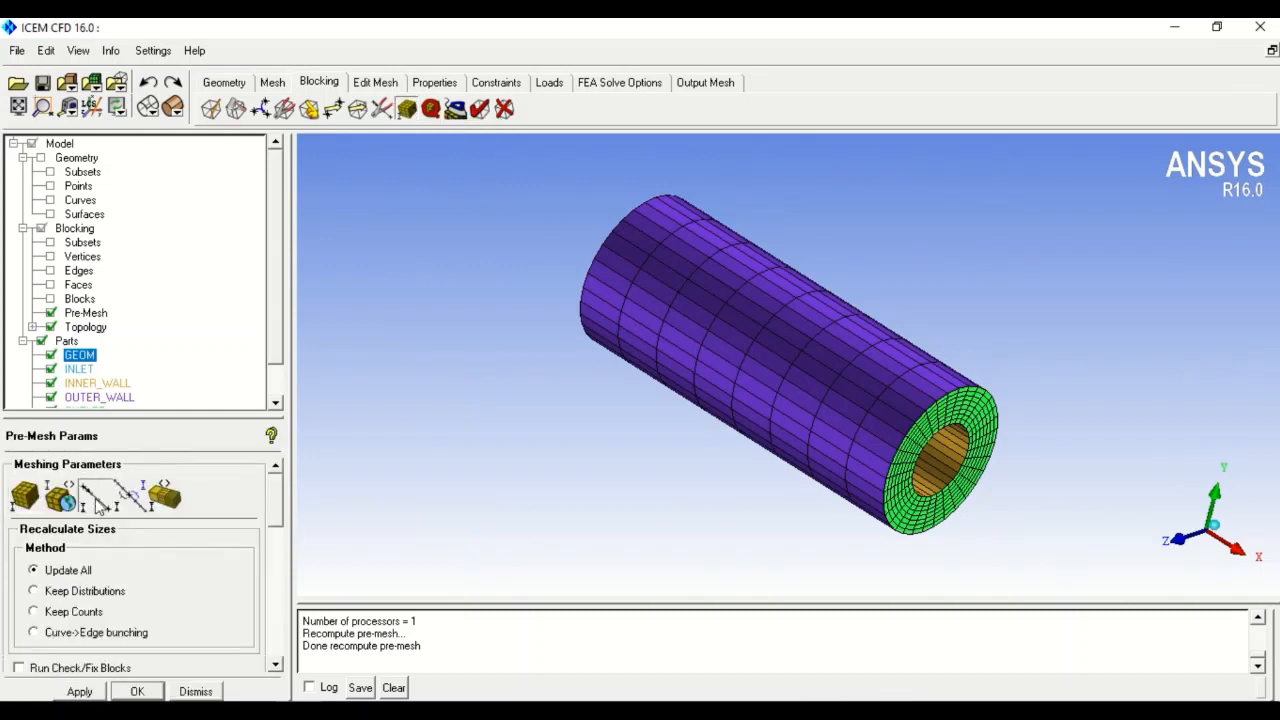
pyautogui.click(729, 297)
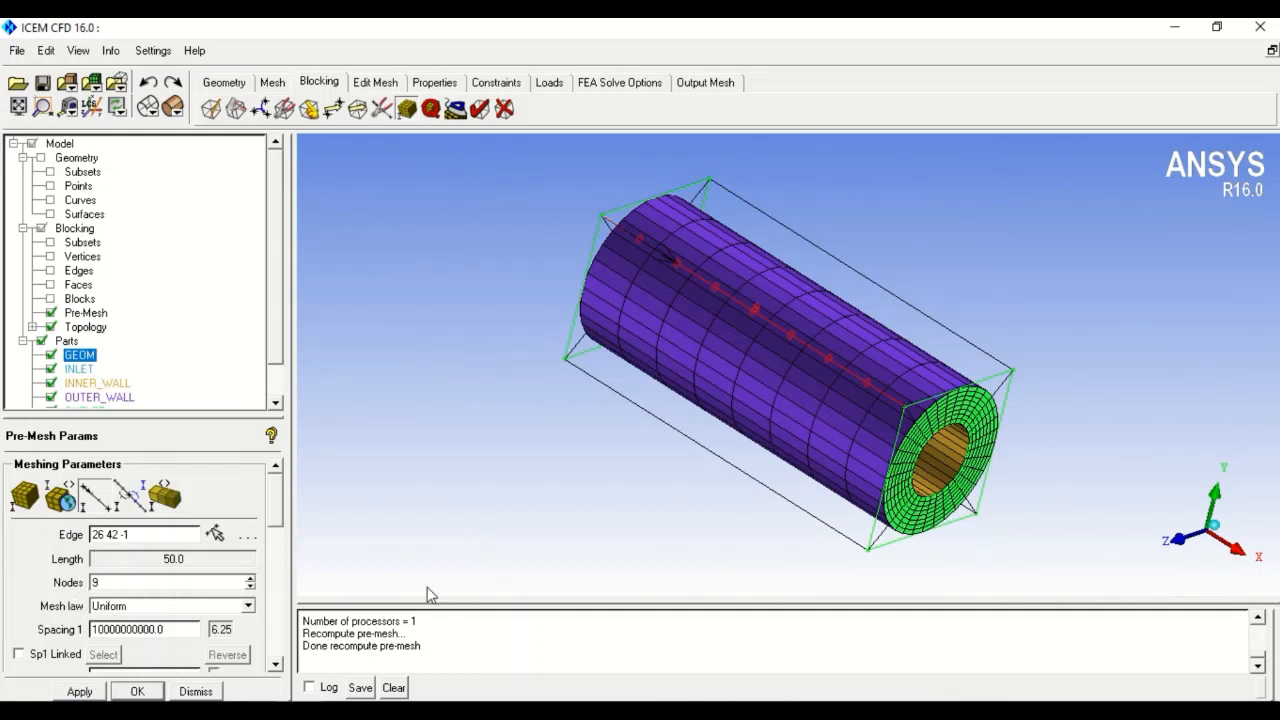
pyautogui.scroll(-3, 281, 502)
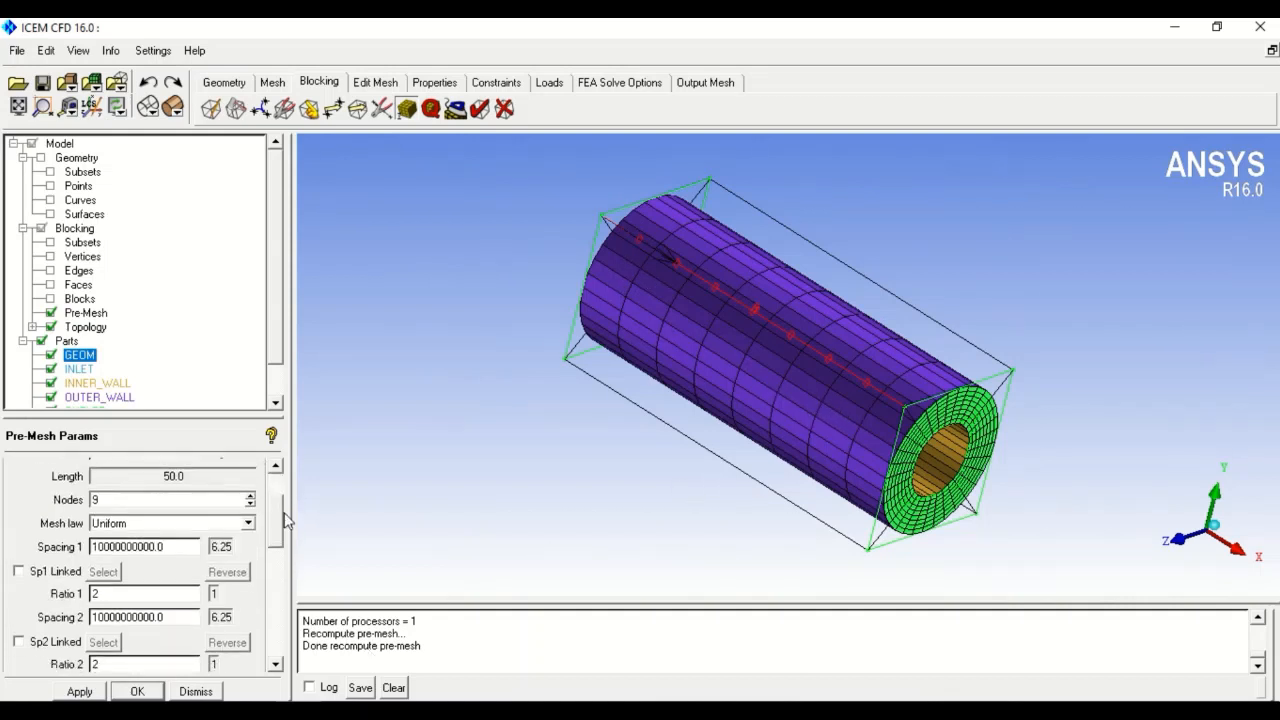
pyautogui.scroll(1, 285, 504)
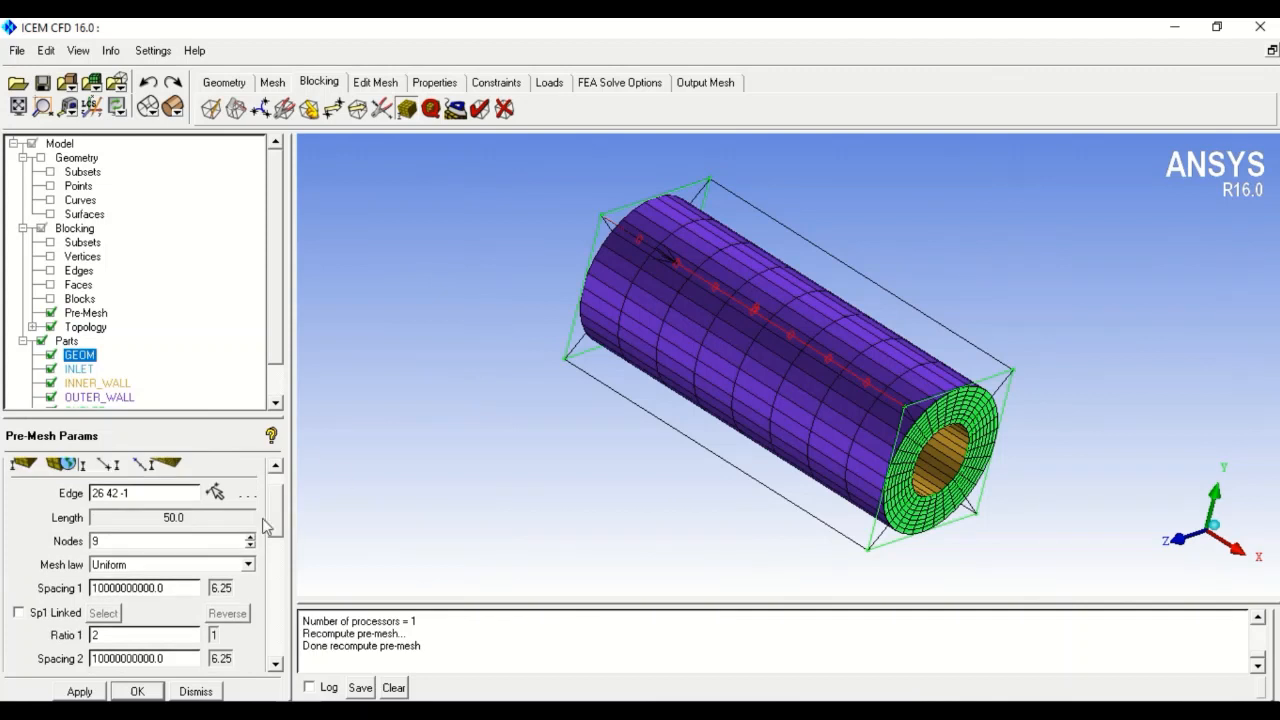
pyautogui.scroll(-4, 272, 526)
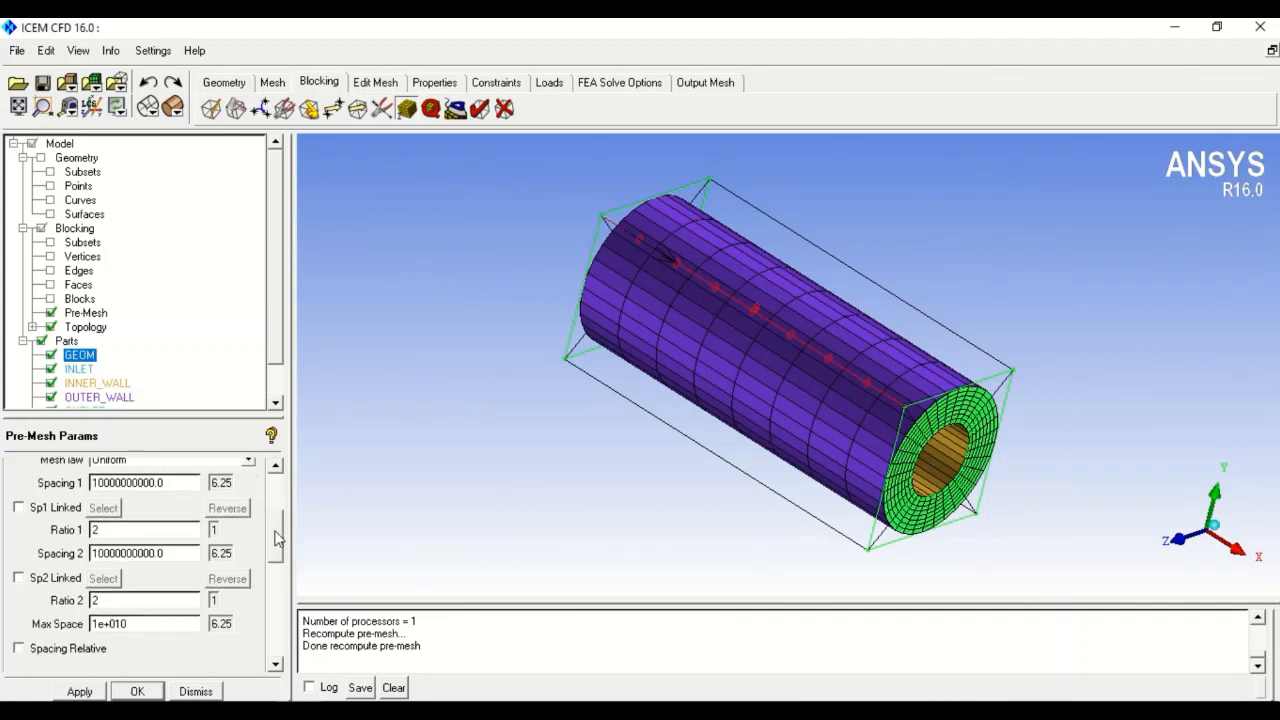
pyautogui.scroll(-2, 278, 538)
pyautogui.scroll(-2, 279, 547)
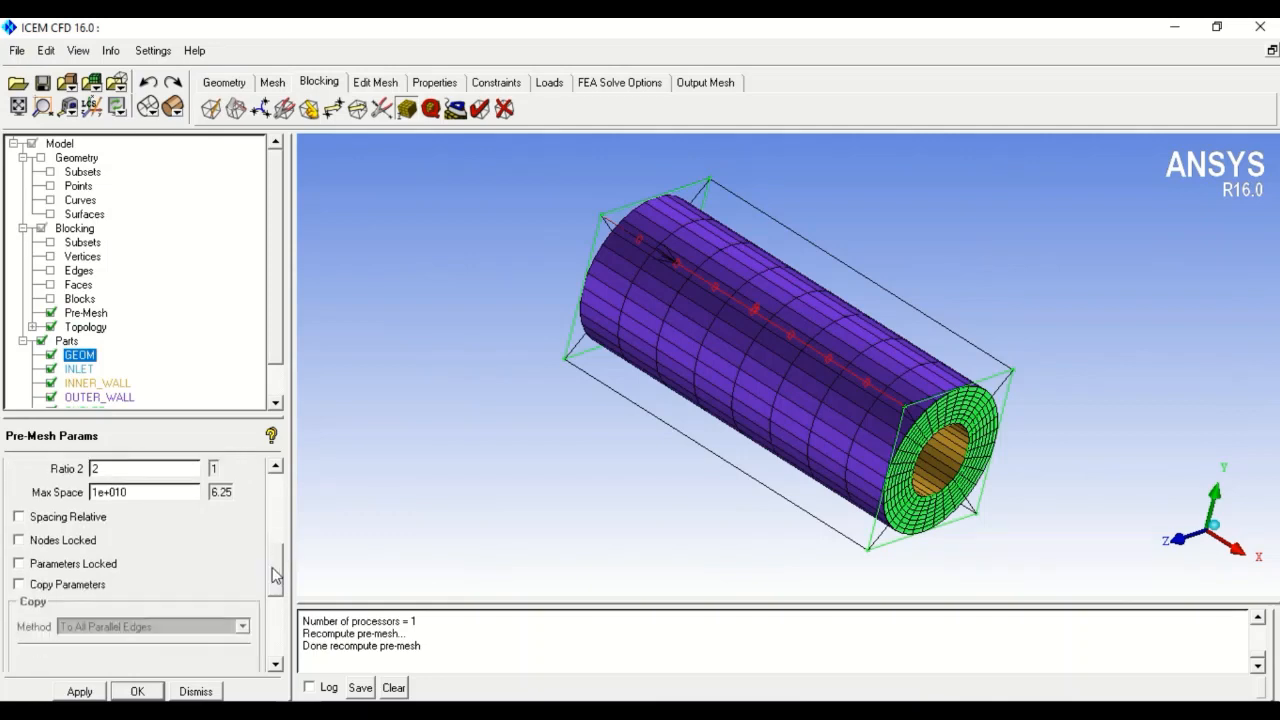
pyautogui.click(70, 585)
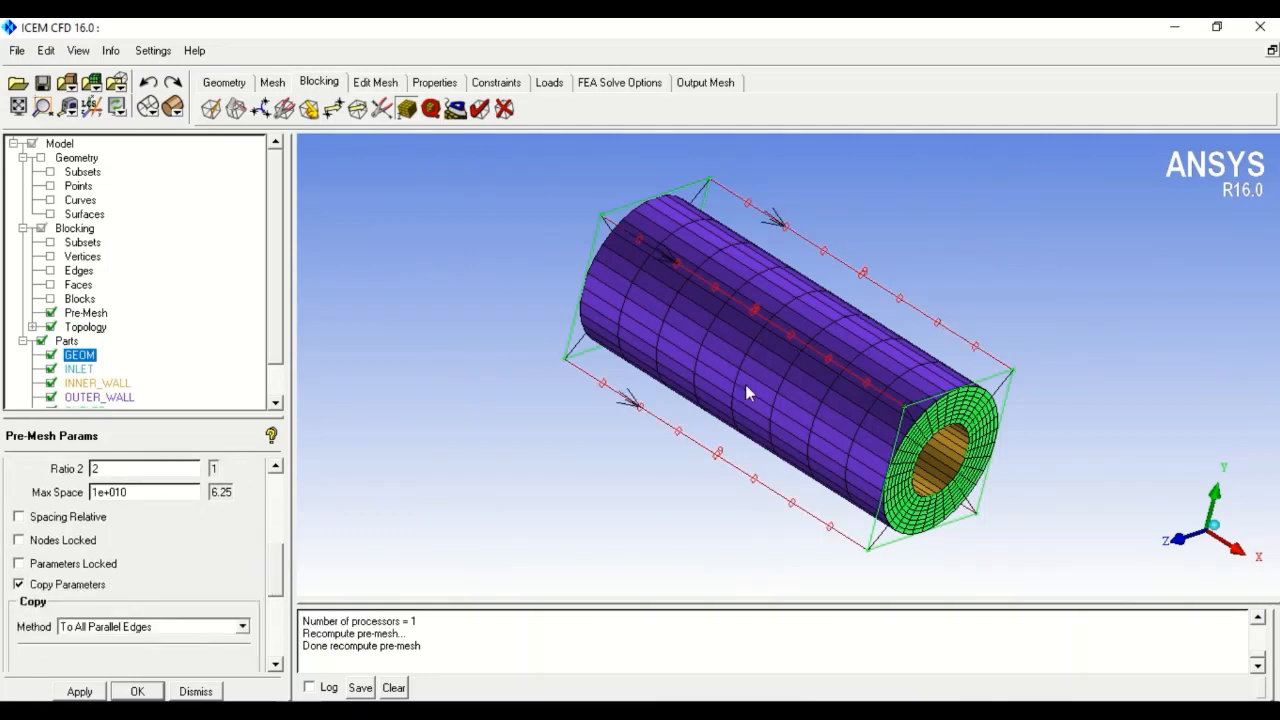
# - Set the lengthwise edges to 25 uniform nodes and accept
pyautogui.moveTo(277, 577); pyautogui.dragTo(275, 535)
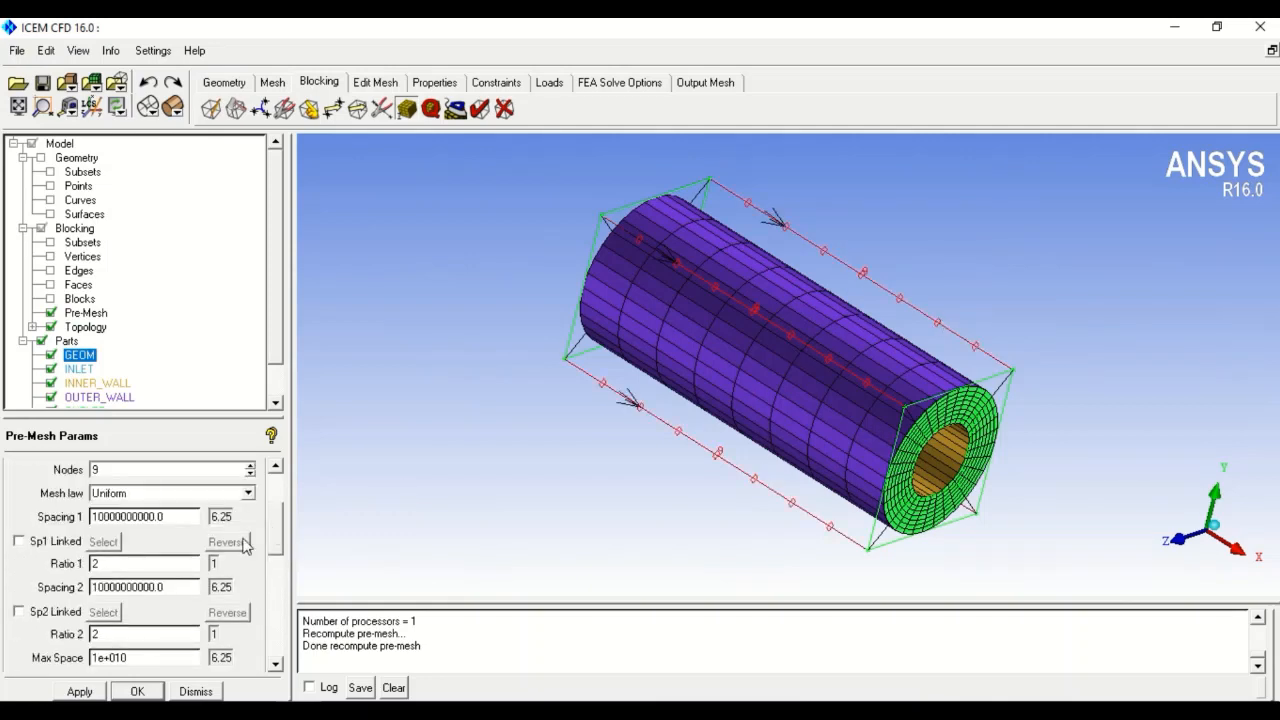
pyautogui.click(250, 467)
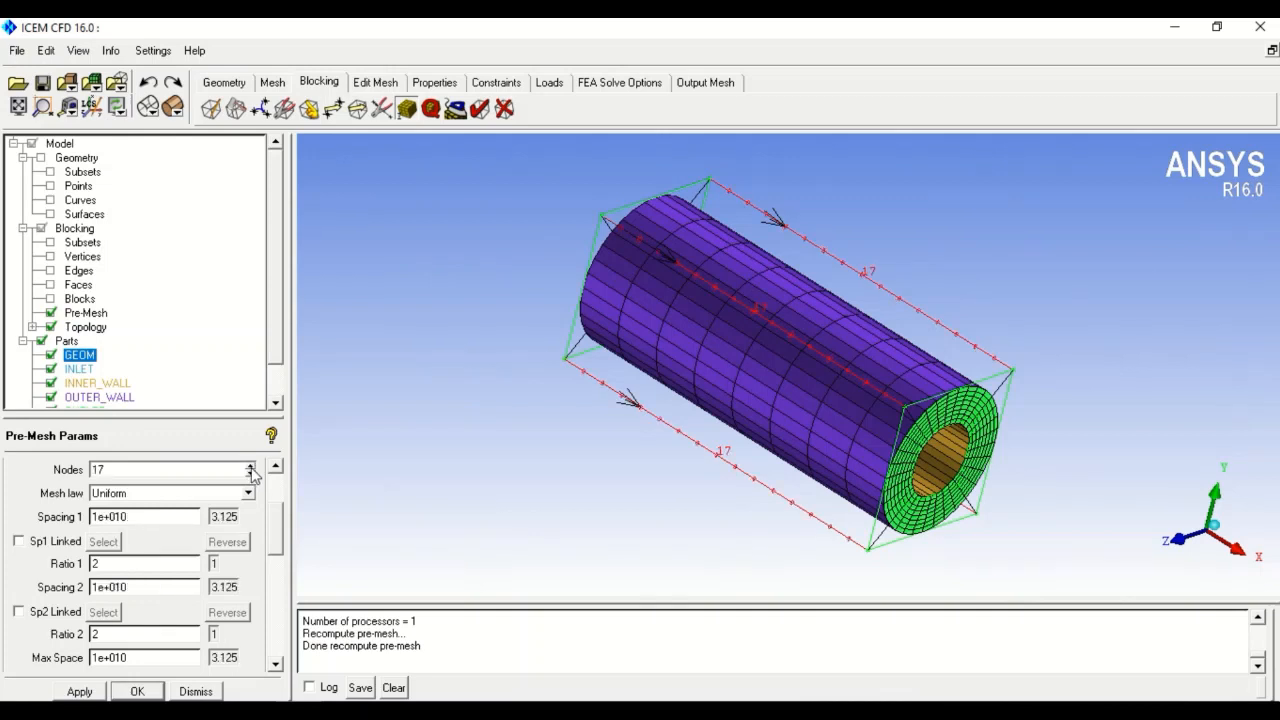
pyautogui.click(250, 467)
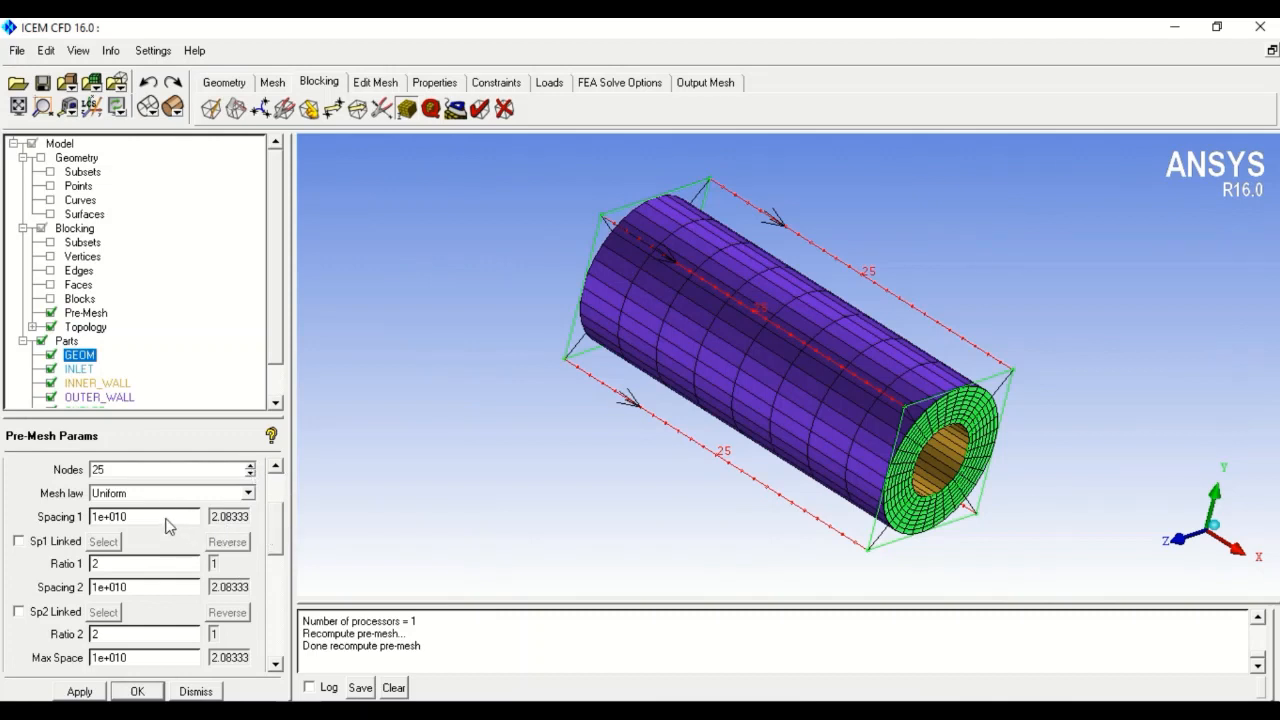
pyautogui.click(137, 692)
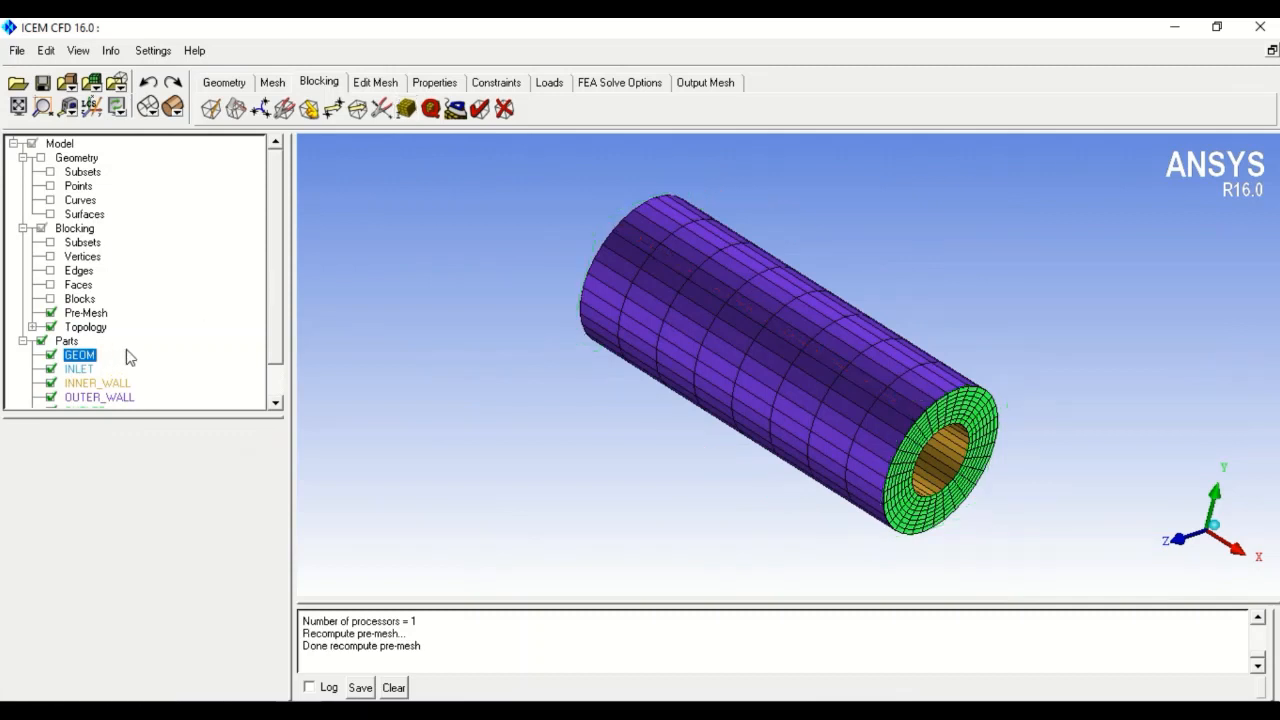
# - Recompute the pre-mesh by toggling it off and on, then rotate to the pipe's end ring
pyautogui.click(51, 313)
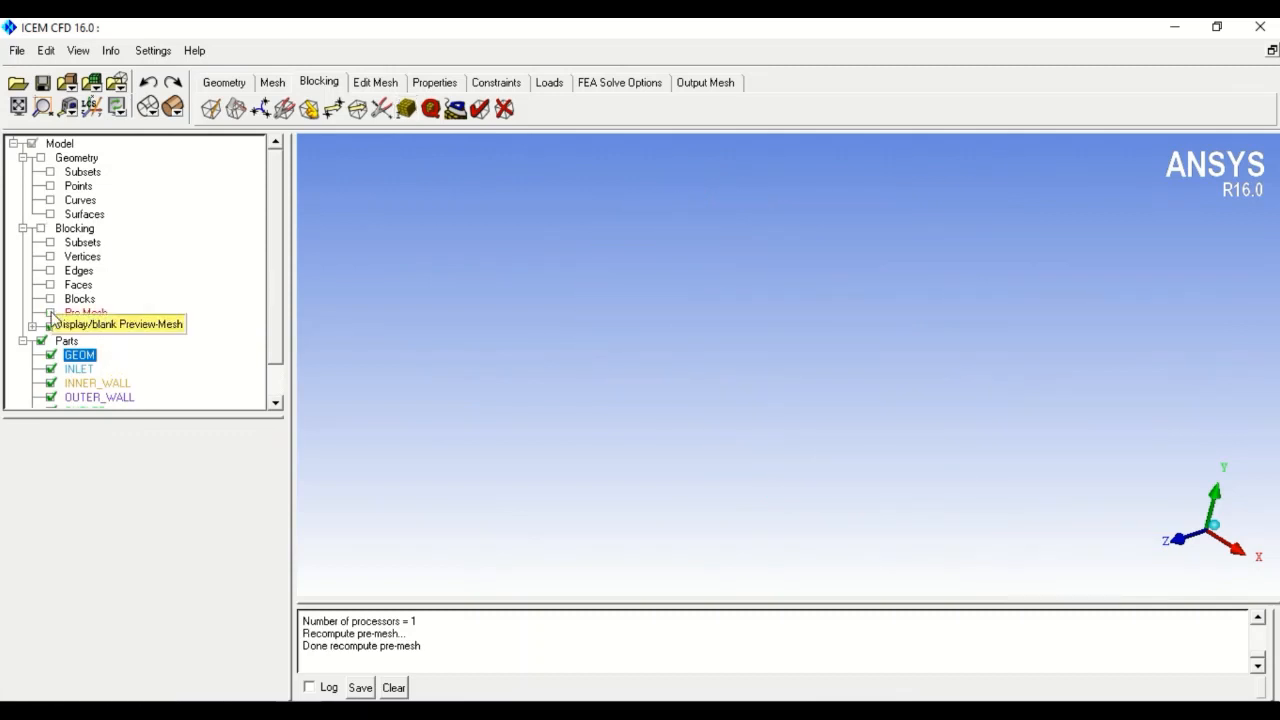
pyautogui.click(51, 313)
pyautogui.click(469, 443)
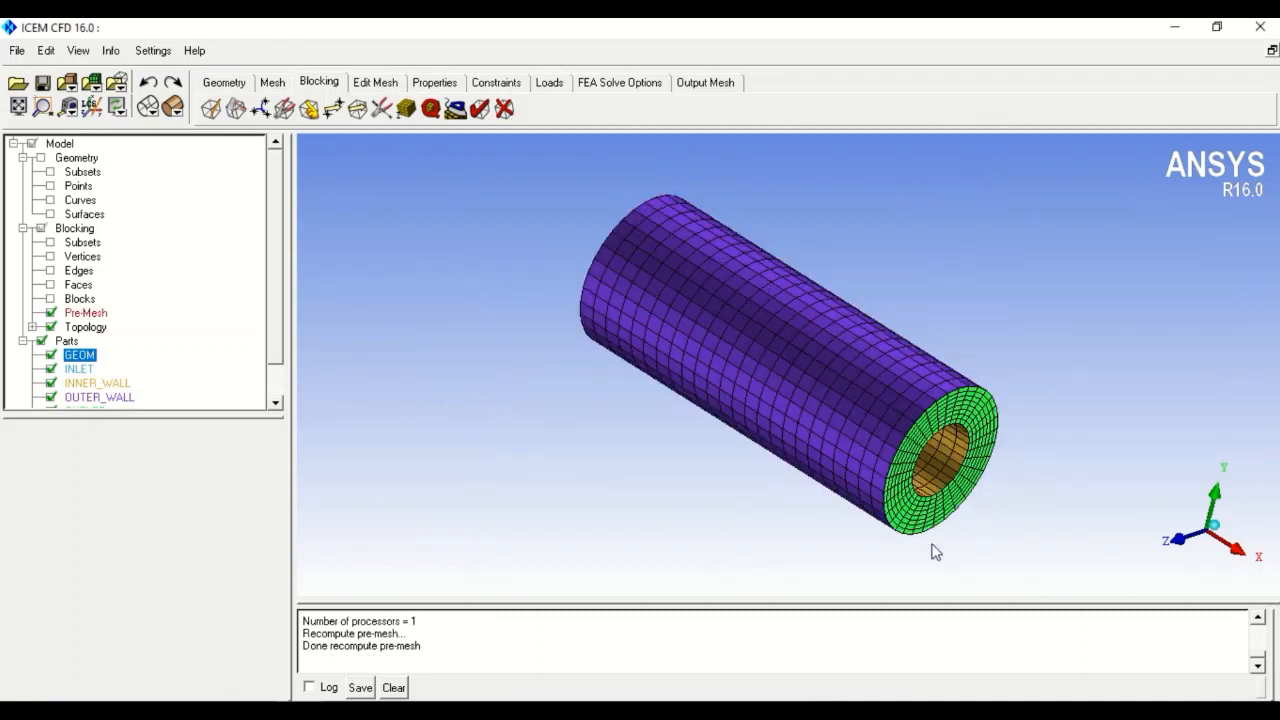
pyautogui.moveTo(834, 560); pyautogui.dragTo(764, 456)
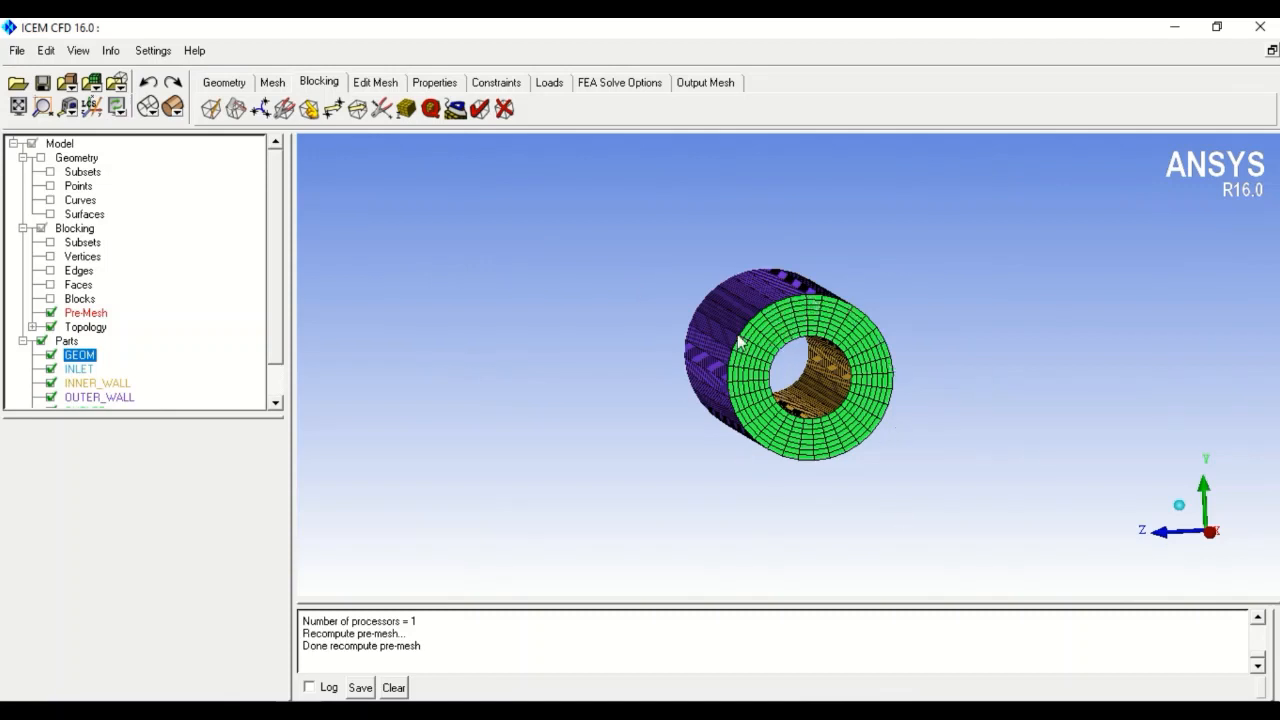
# - Select a radial edge through the pipe wall and choose the Geometric1 distribution law
pyautogui.click(406, 108)
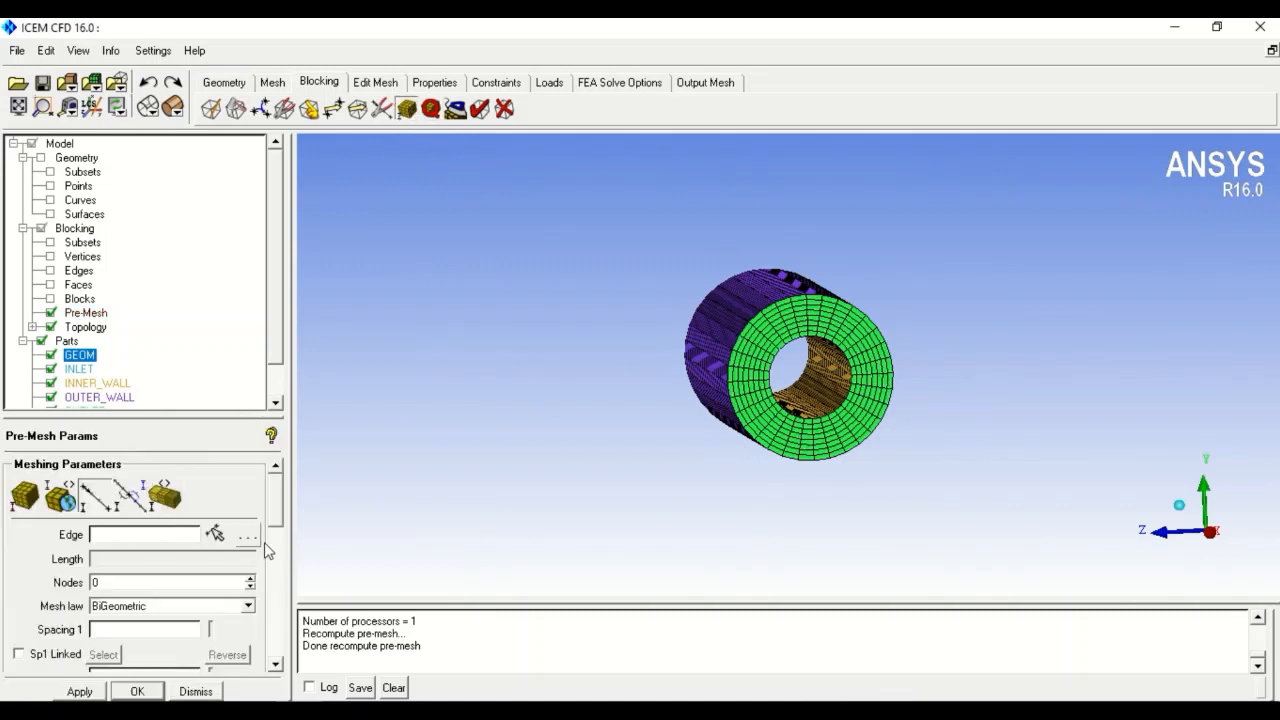
pyautogui.click(214, 533)
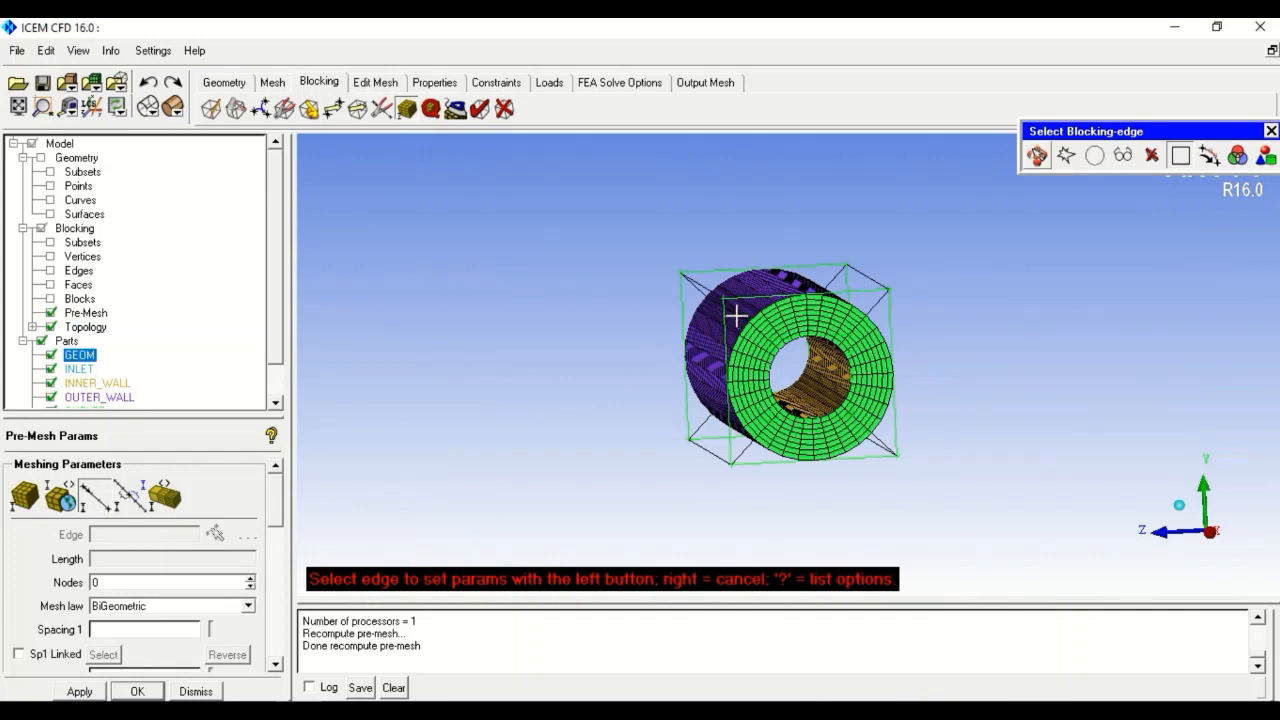
pyautogui.scroll(-4, 738, 327)
pyautogui.scroll(9, 737, 330)
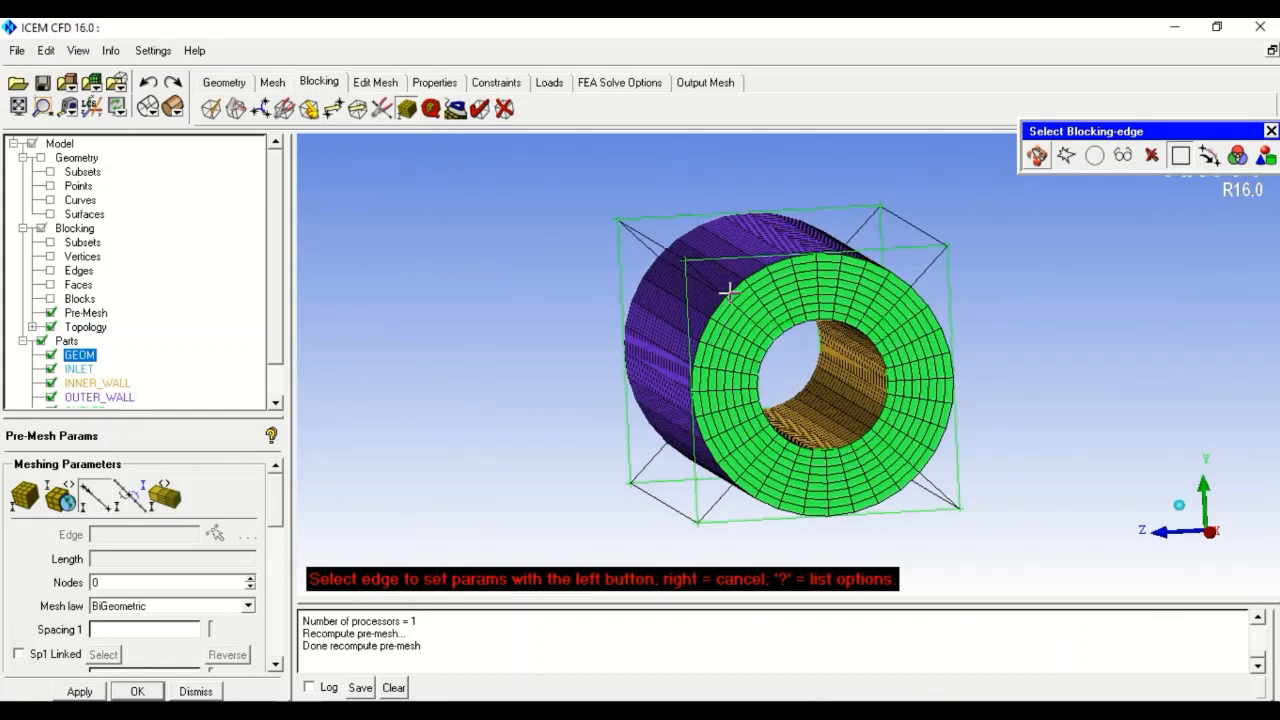
pyautogui.click(921, 279)
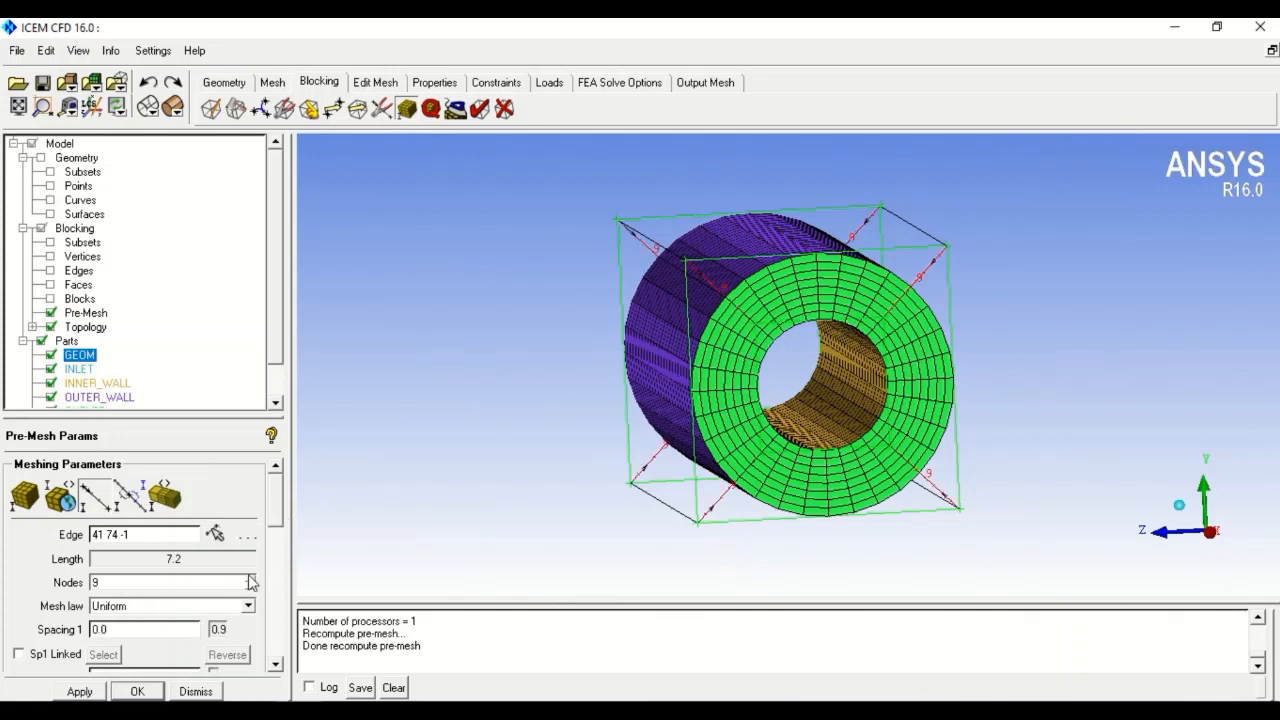
pyautogui.click(248, 606)
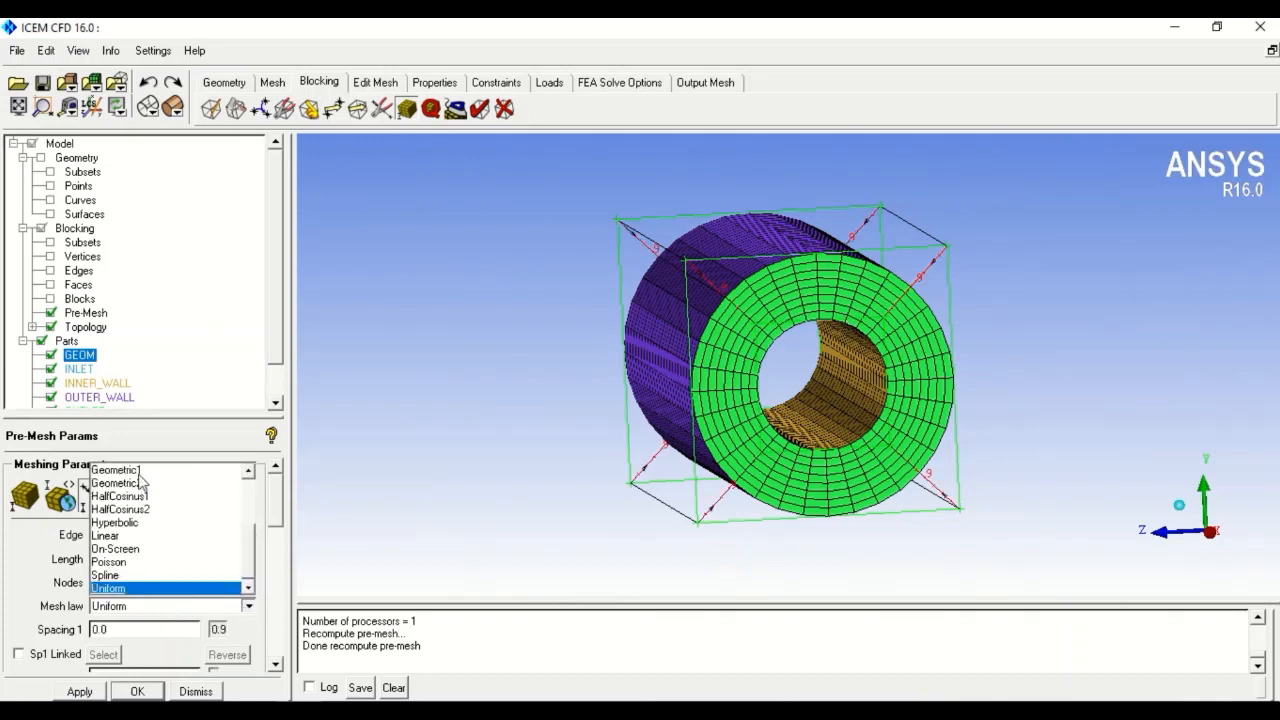
pyautogui.click(139, 472)
# - Set the radial edge to 41 nodes with a first spacing of 0.015 and accept
pyautogui.click(140, 629)
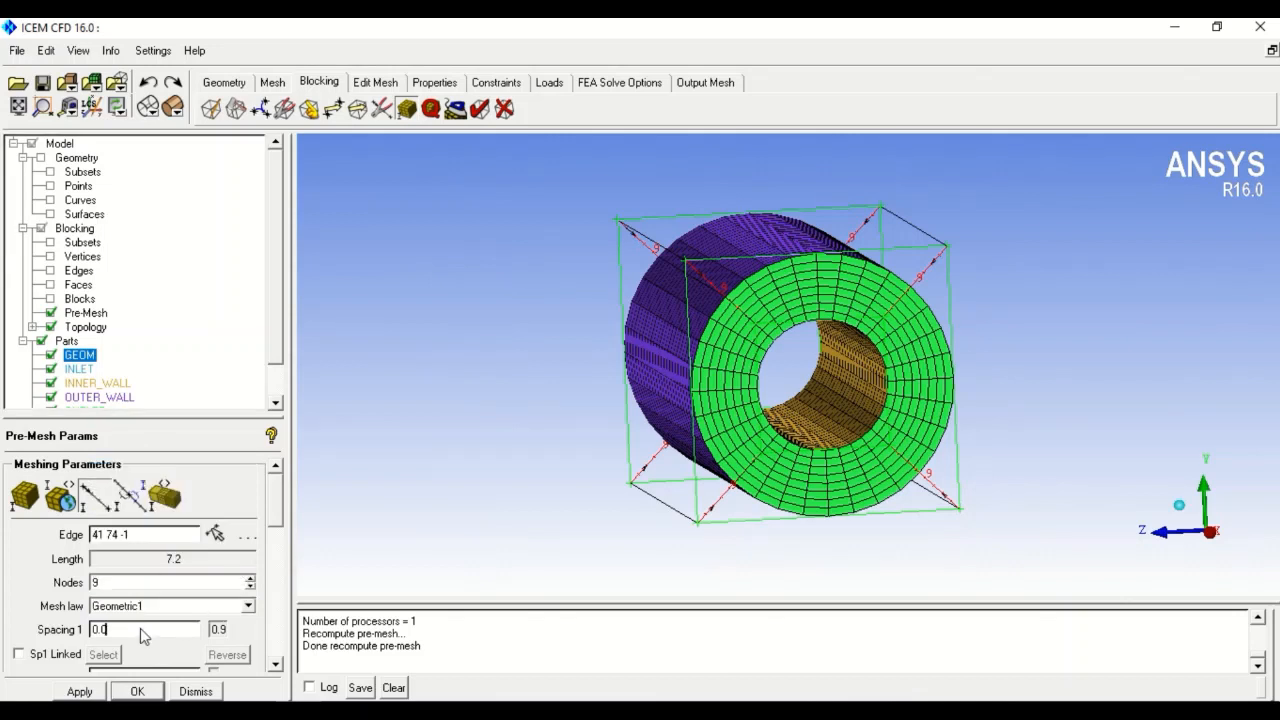
pyautogui.write('0.015')
pyautogui.moveTo(158, 582); pyautogui.dragTo(52, 582)
pyautogui.press('Return')
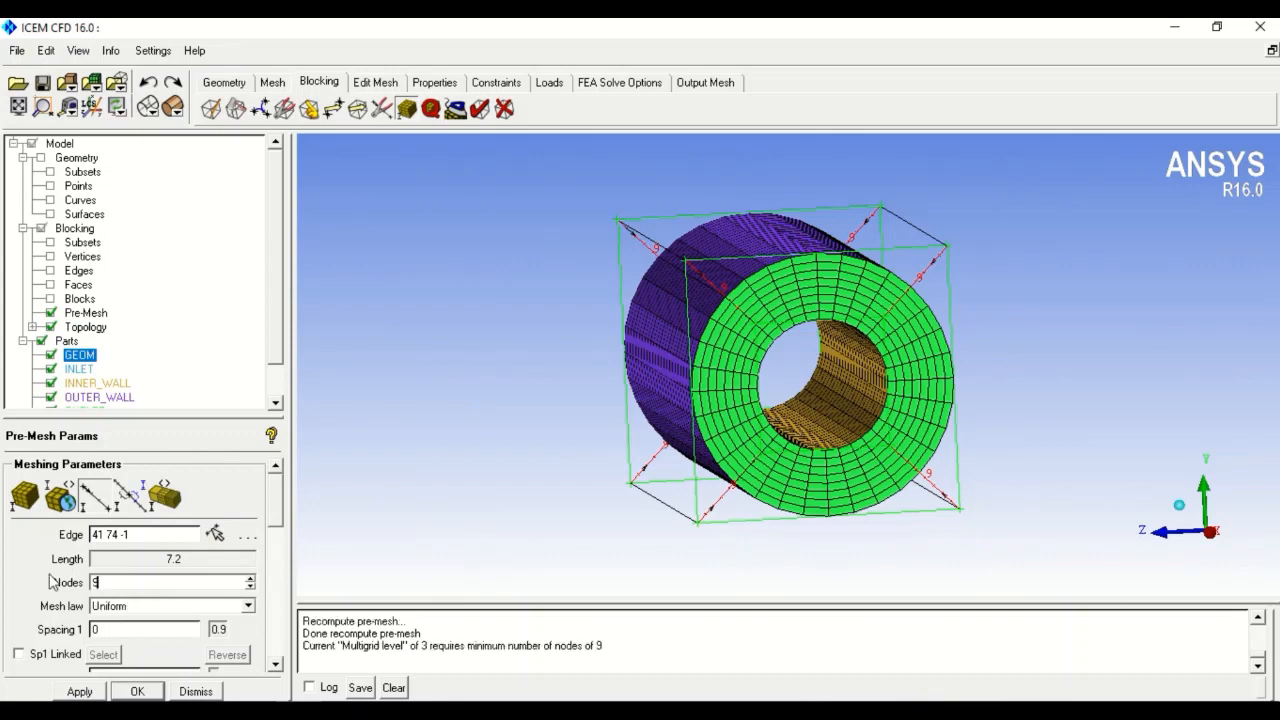
pyautogui.click(251, 578)
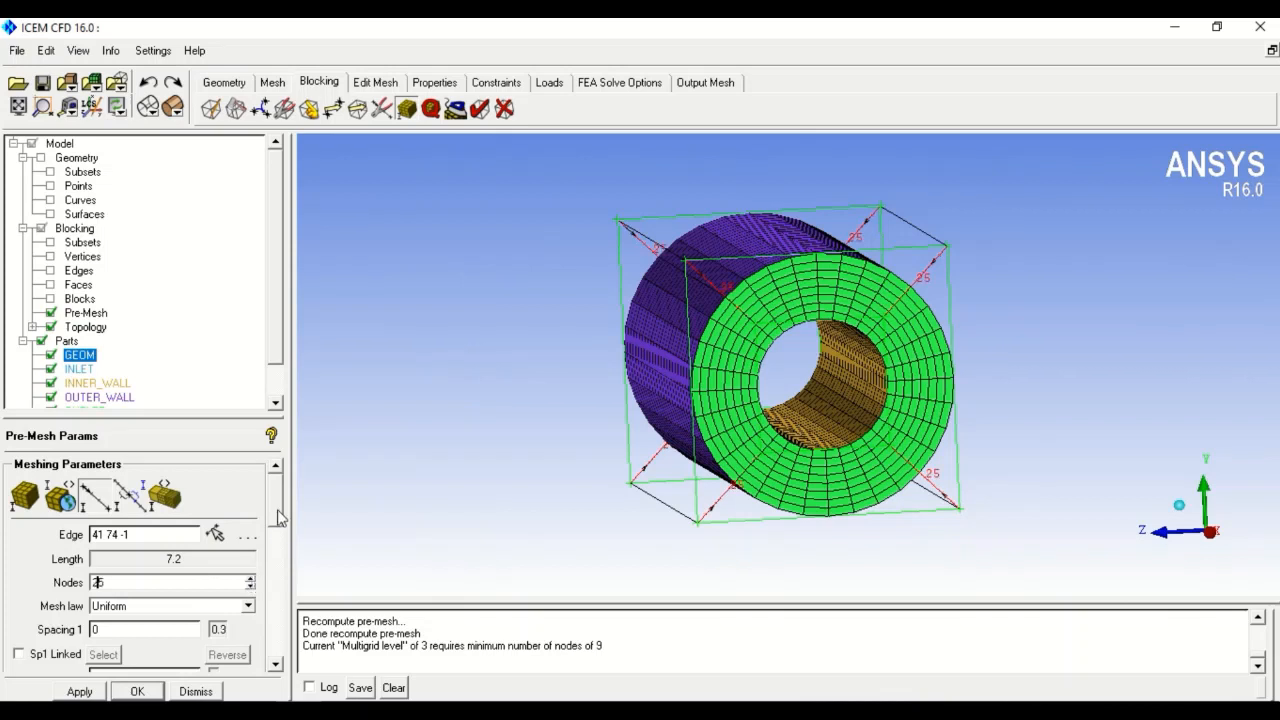
pyautogui.click(251, 578)
pyautogui.click(251, 578)
pyautogui.moveTo(277, 508); pyautogui.dragTo(277, 531)
pyautogui.click(152, 574)
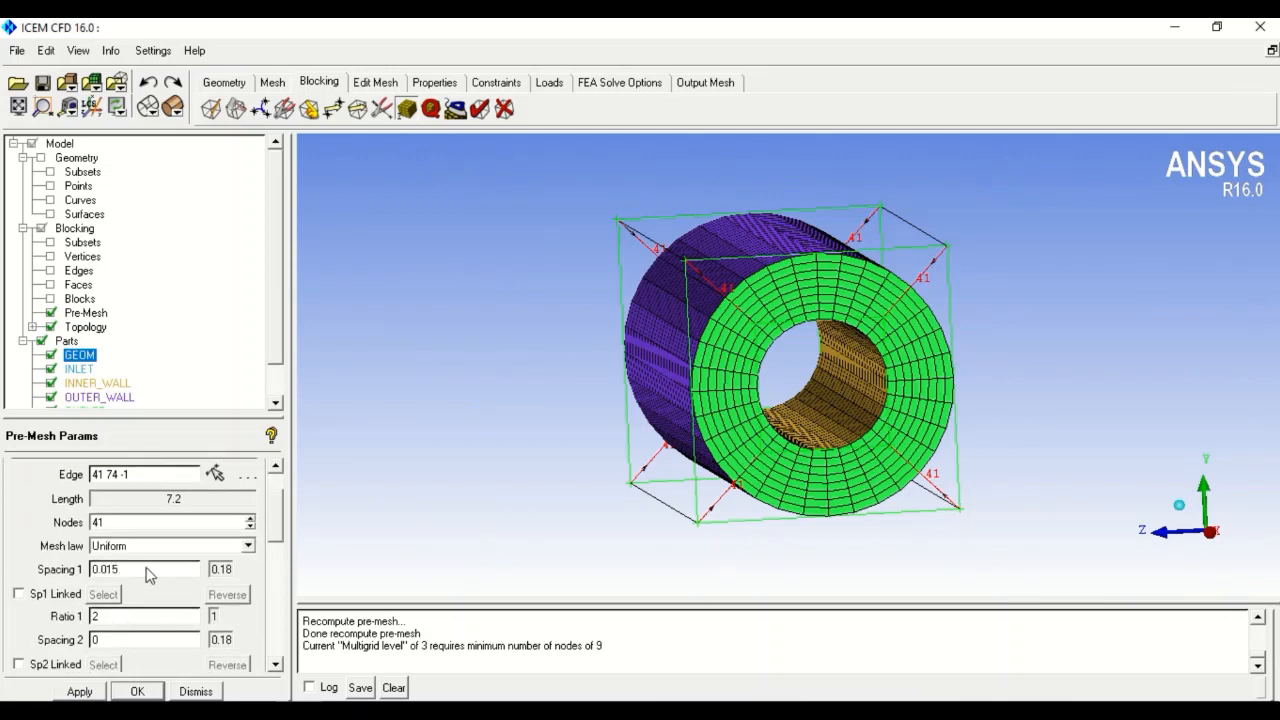
pyautogui.moveTo(276, 514); pyautogui.dragTo(276, 535)
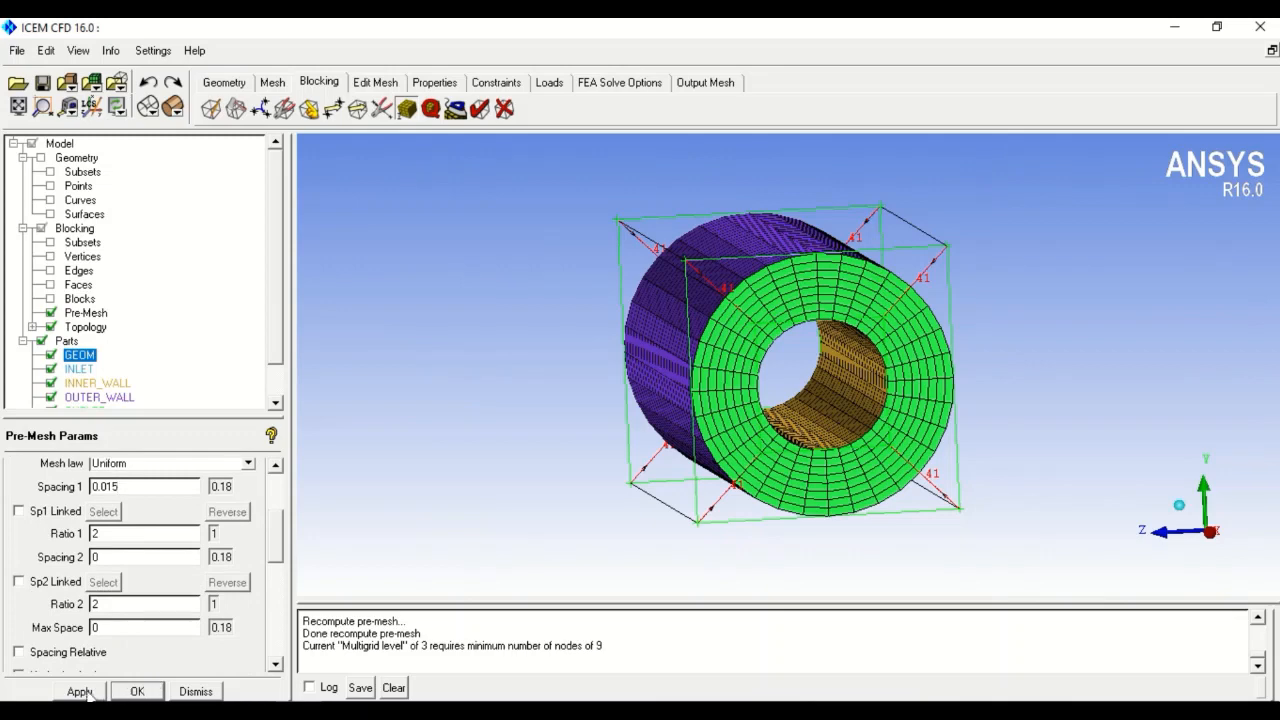
pyautogui.click(137, 691)
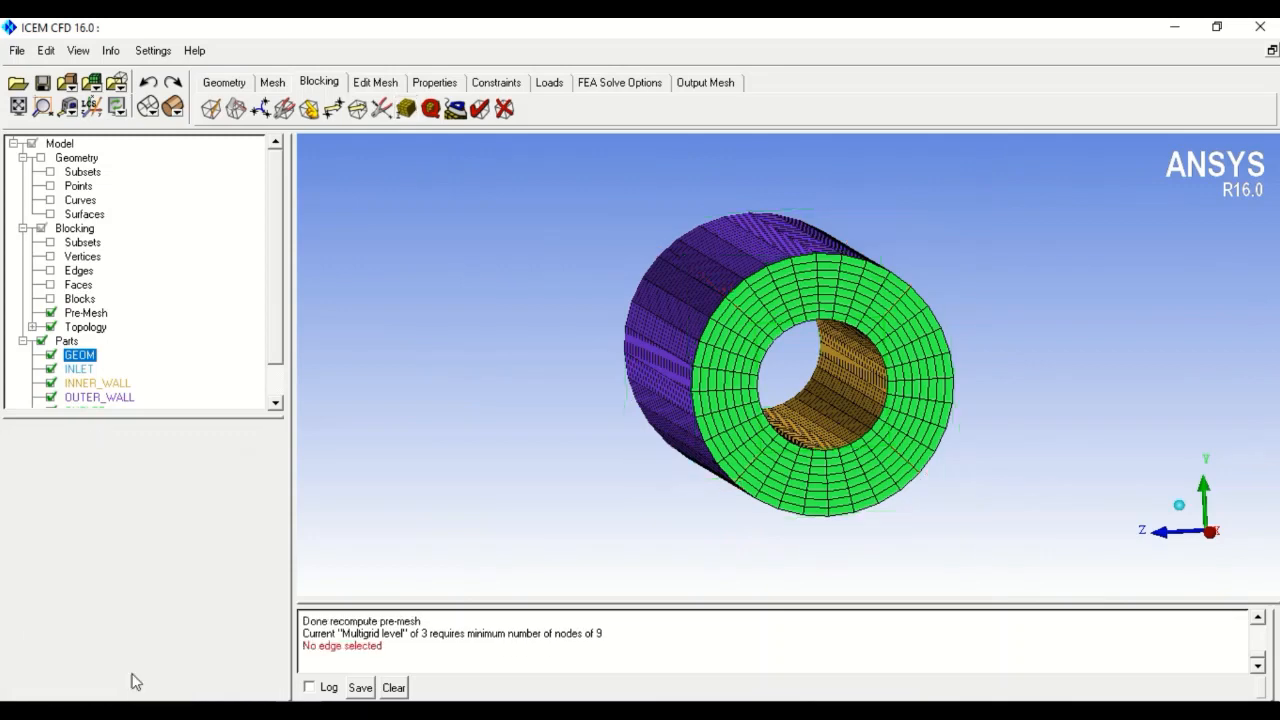
pyautogui.click(57, 312)
pyautogui.click(56, 312)
pyautogui.click(466, 442)
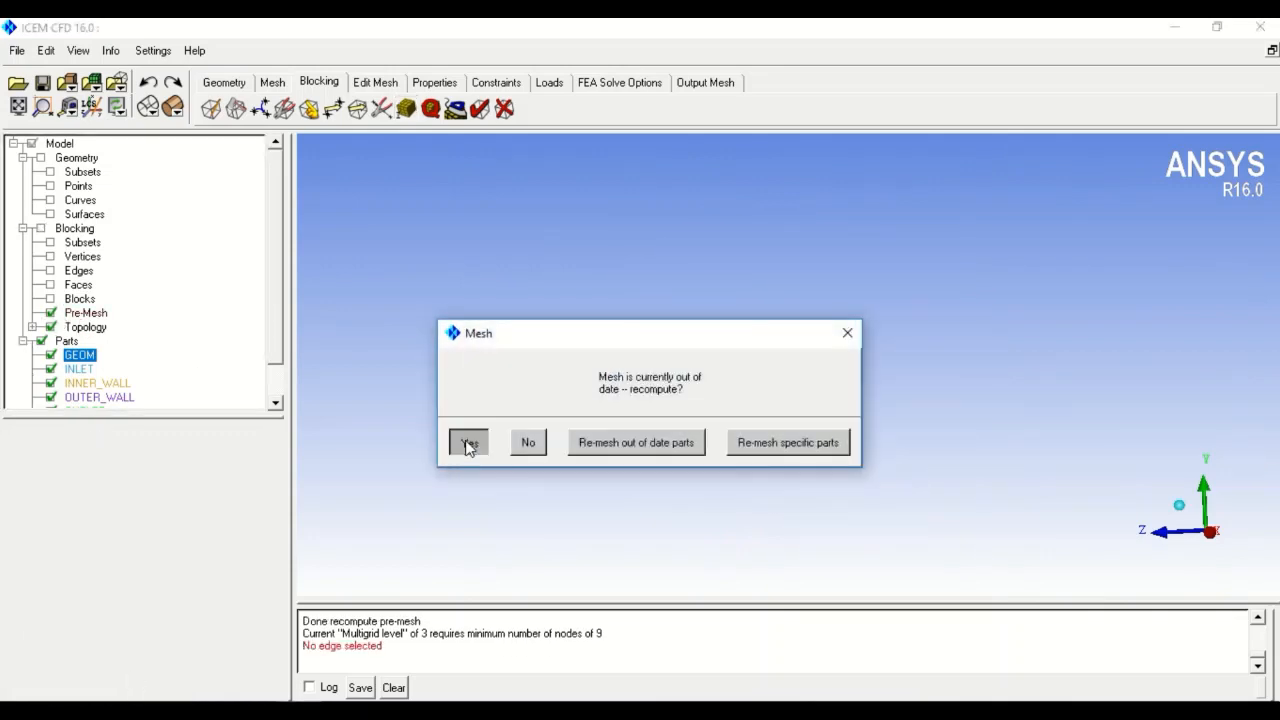
pyautogui.scroll(3, 864, 356)
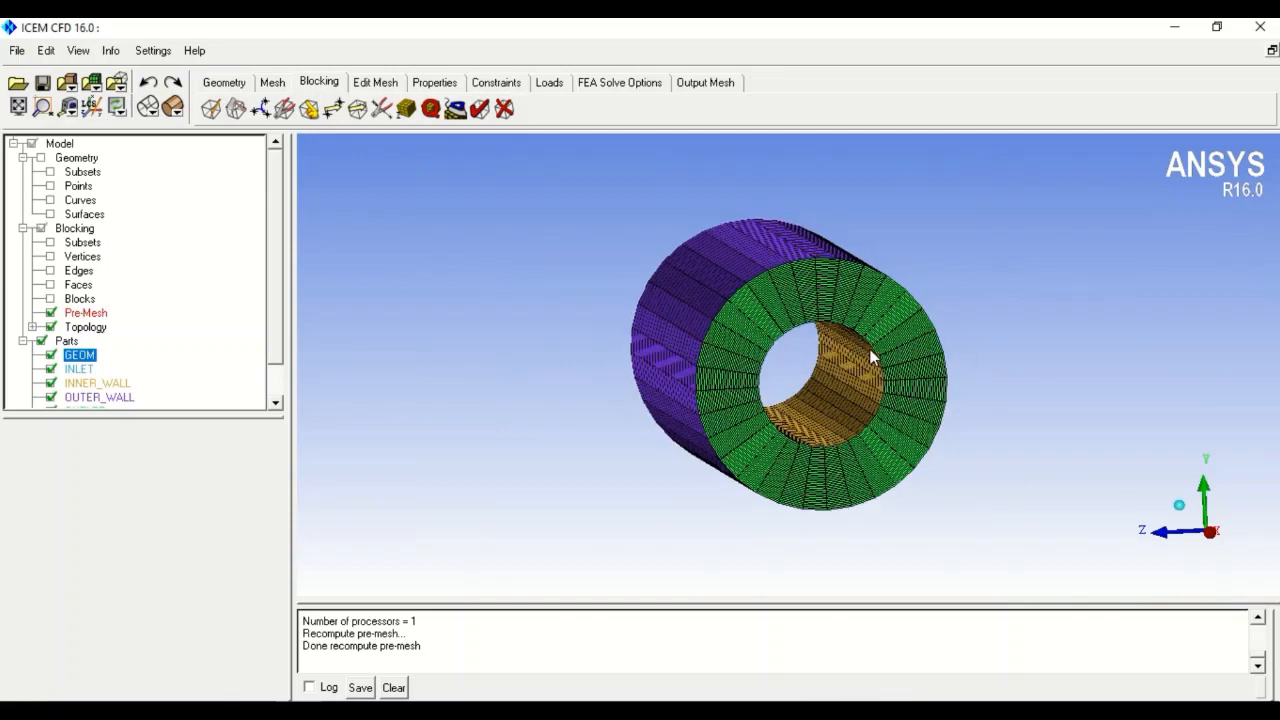
pyautogui.scroll(5, 864, 356)
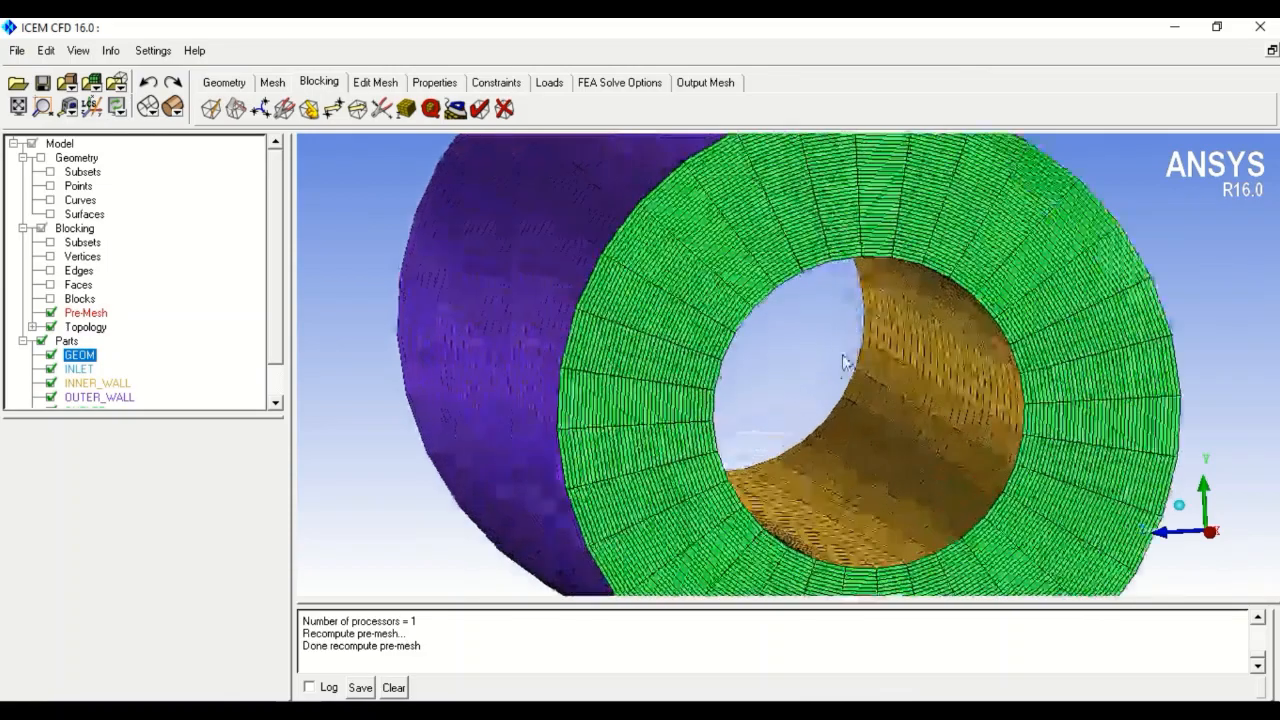
pyautogui.scroll(-10, 744, 339)
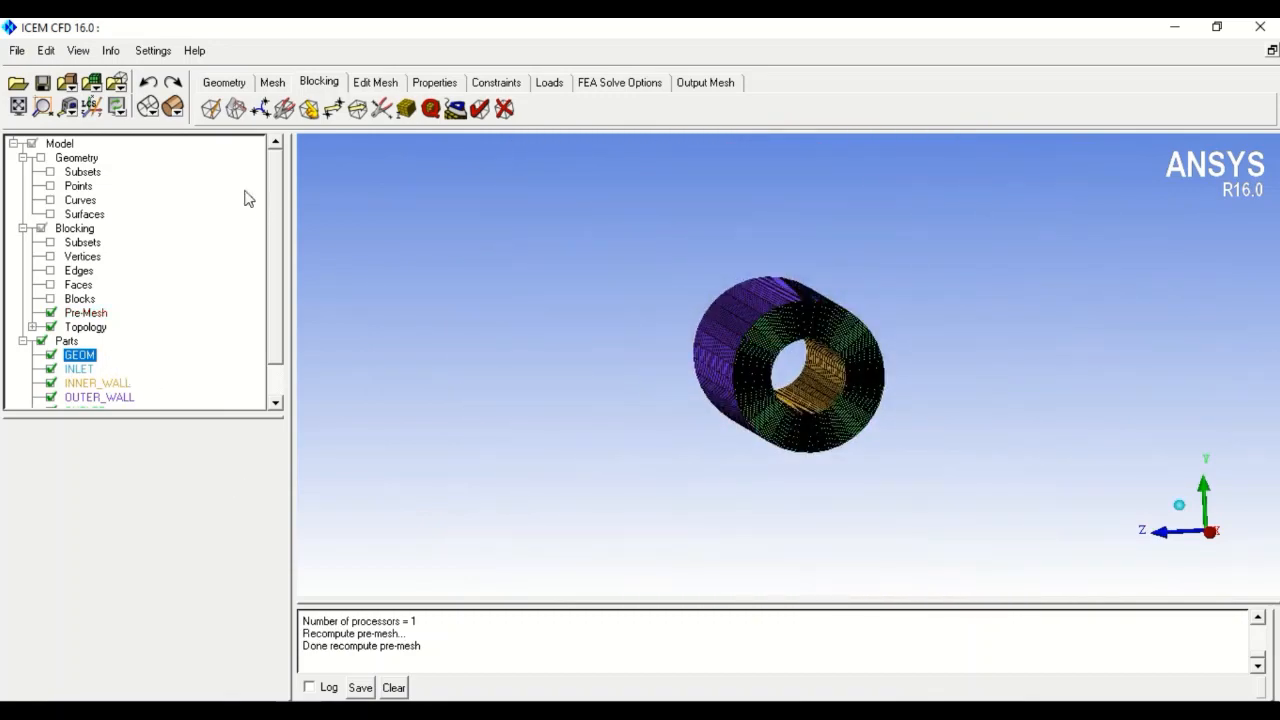
# - Switch edge 41 74 to the Geometric1 law, keeping 41 nodes and 0.015 first spacing
pyautogui.click(406, 109)
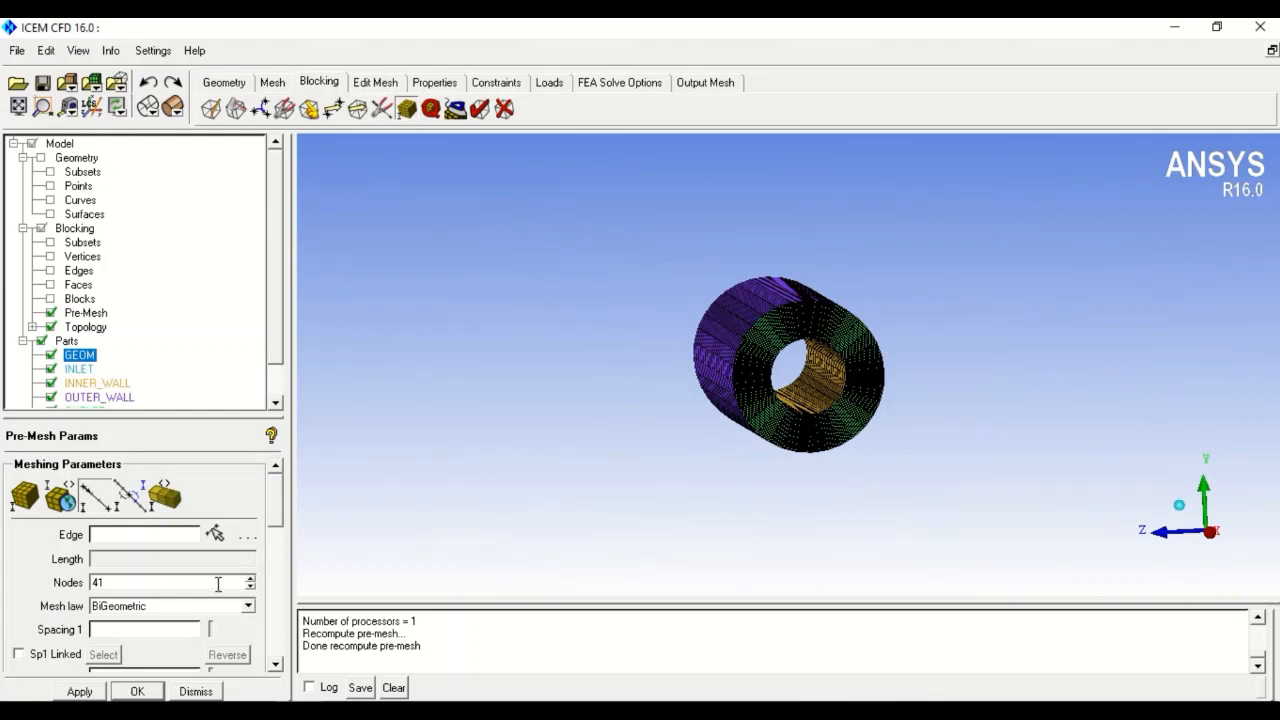
pyautogui.click(248, 606)
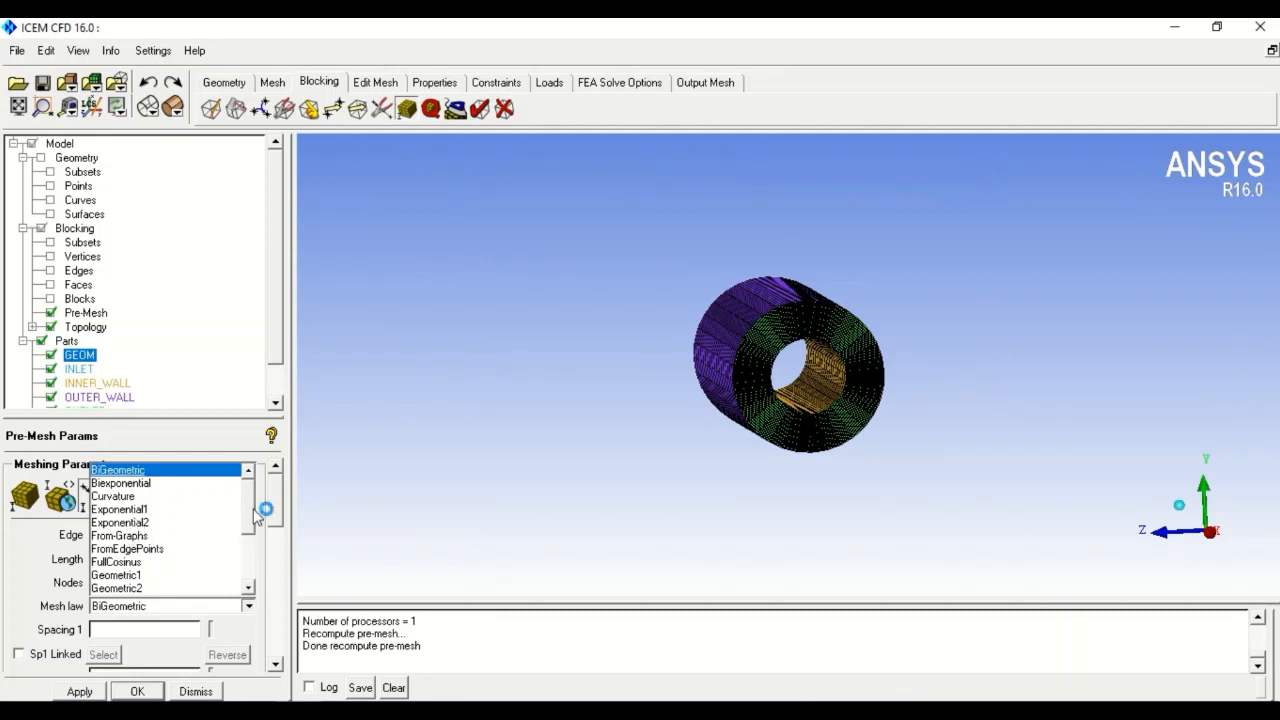
pyautogui.click(136, 574)
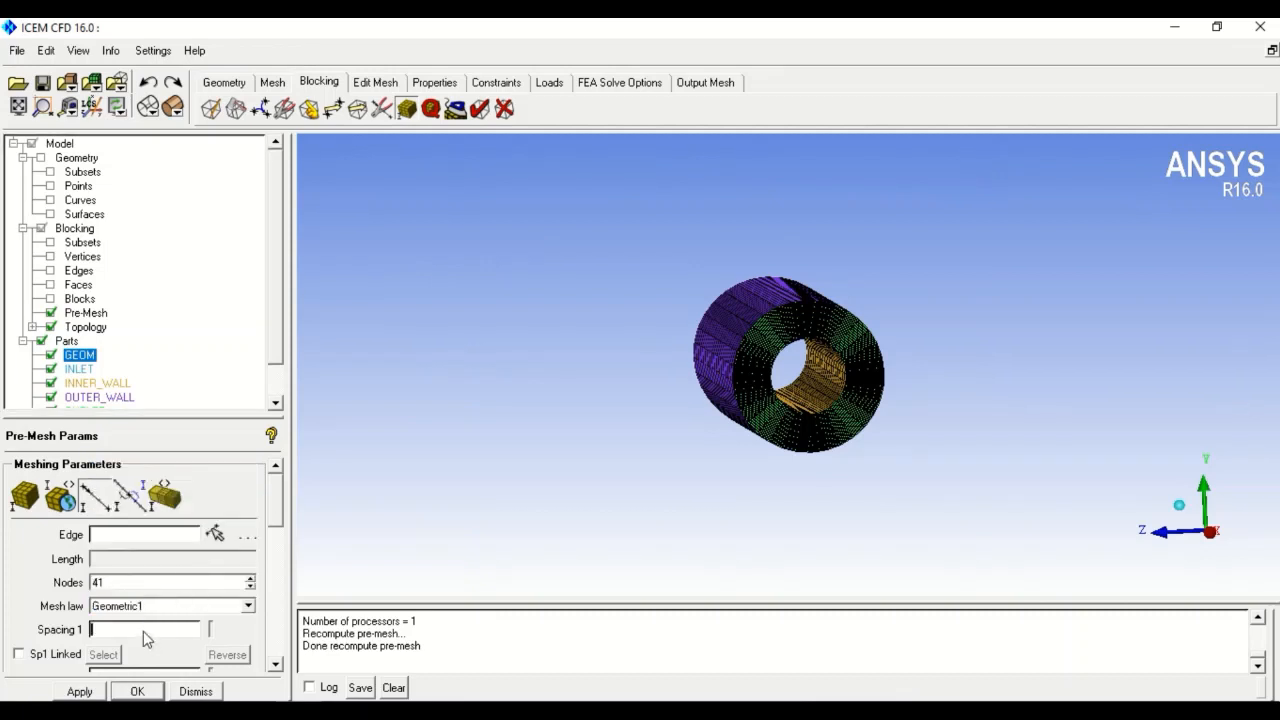
pyautogui.scroll(-2, 270, 527)
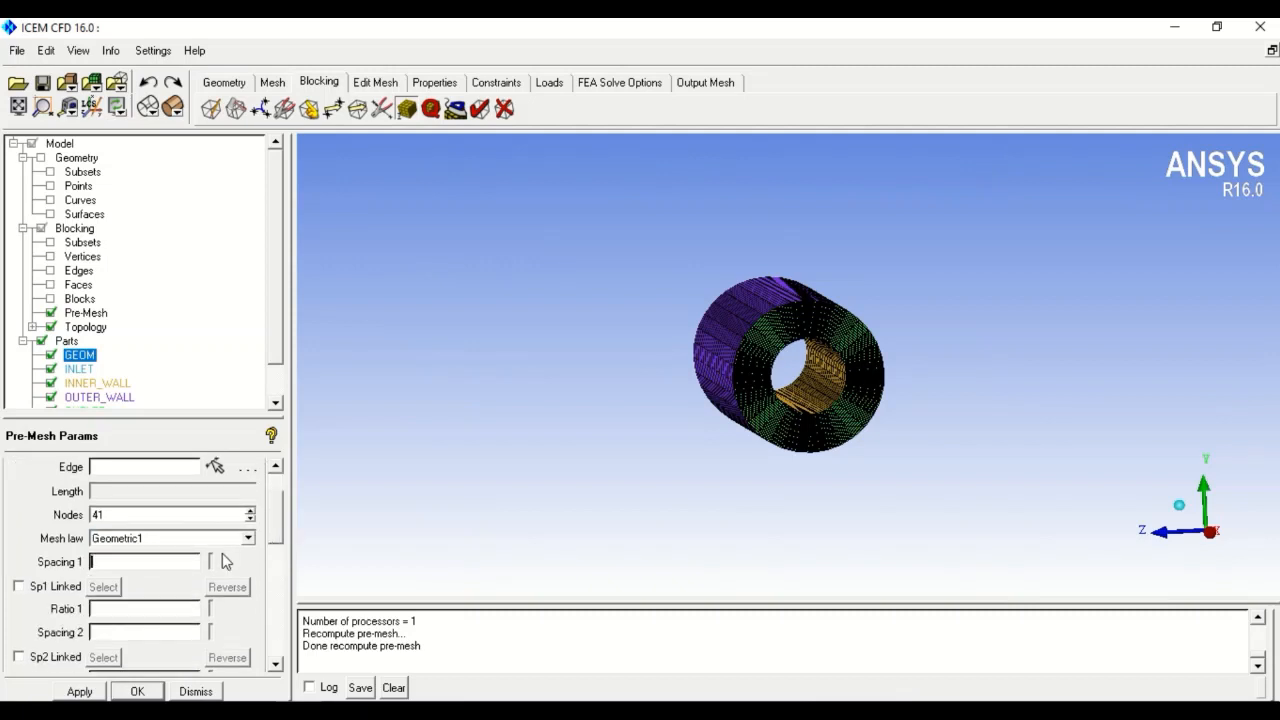
pyautogui.click(214, 466)
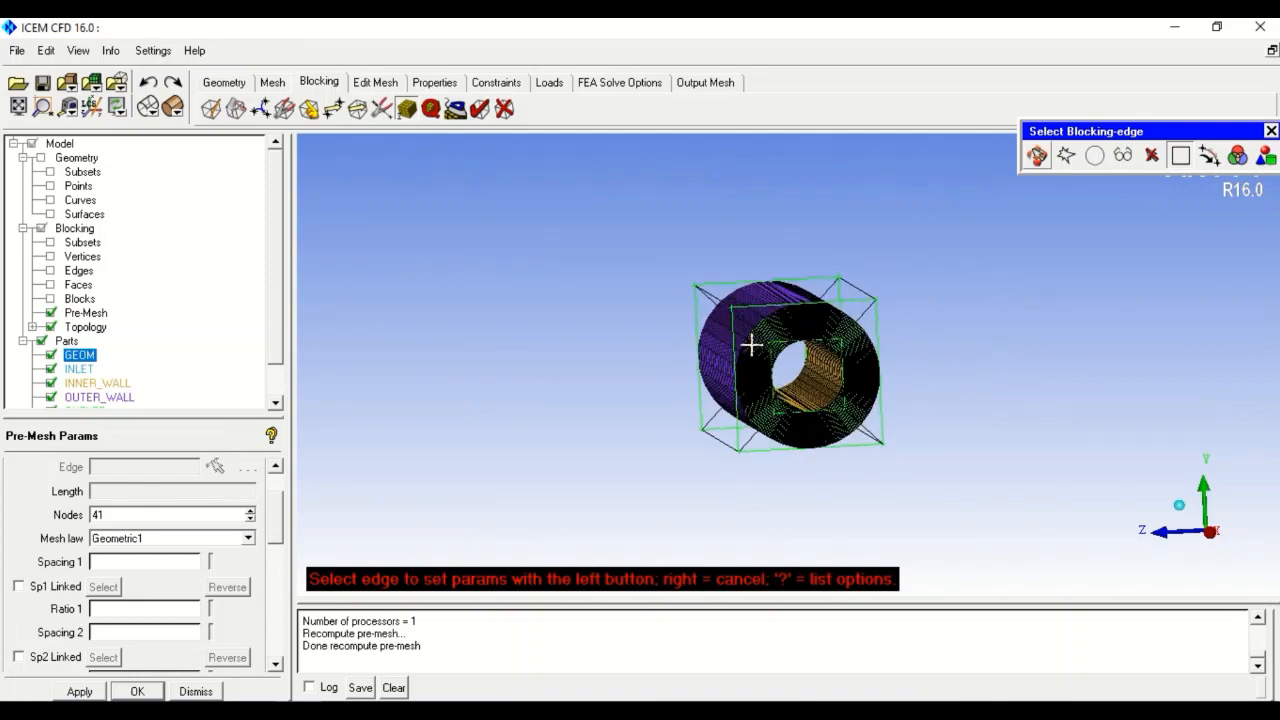
pyautogui.scroll(5, 751, 343)
pyautogui.scroll(1, 903, 325)
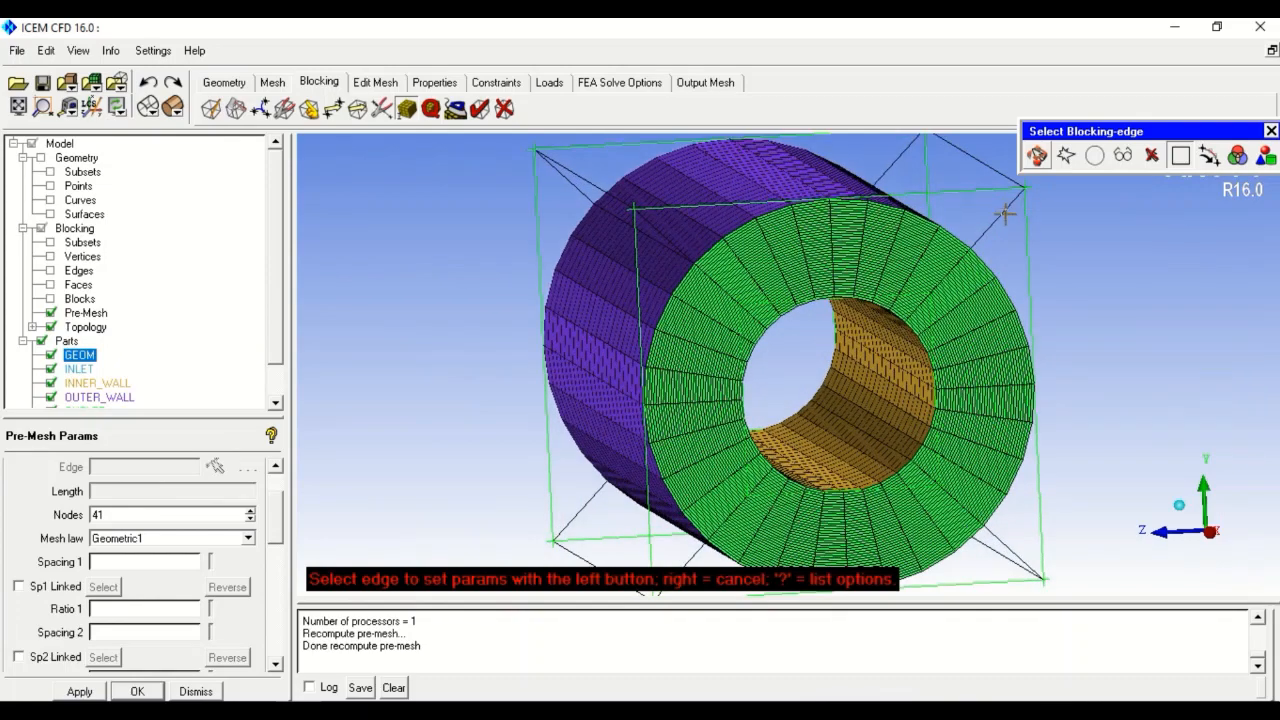
pyautogui.click(1000, 208)
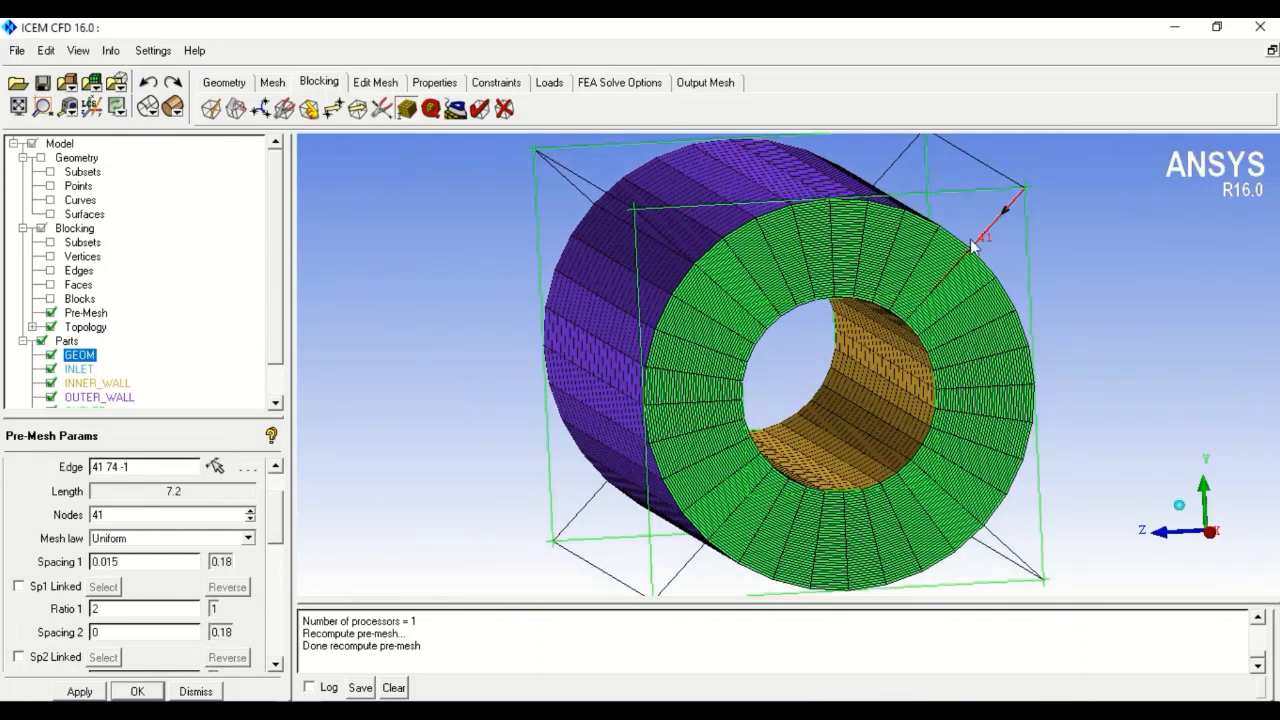
pyautogui.click(249, 538)
pyautogui.click(160, 555)
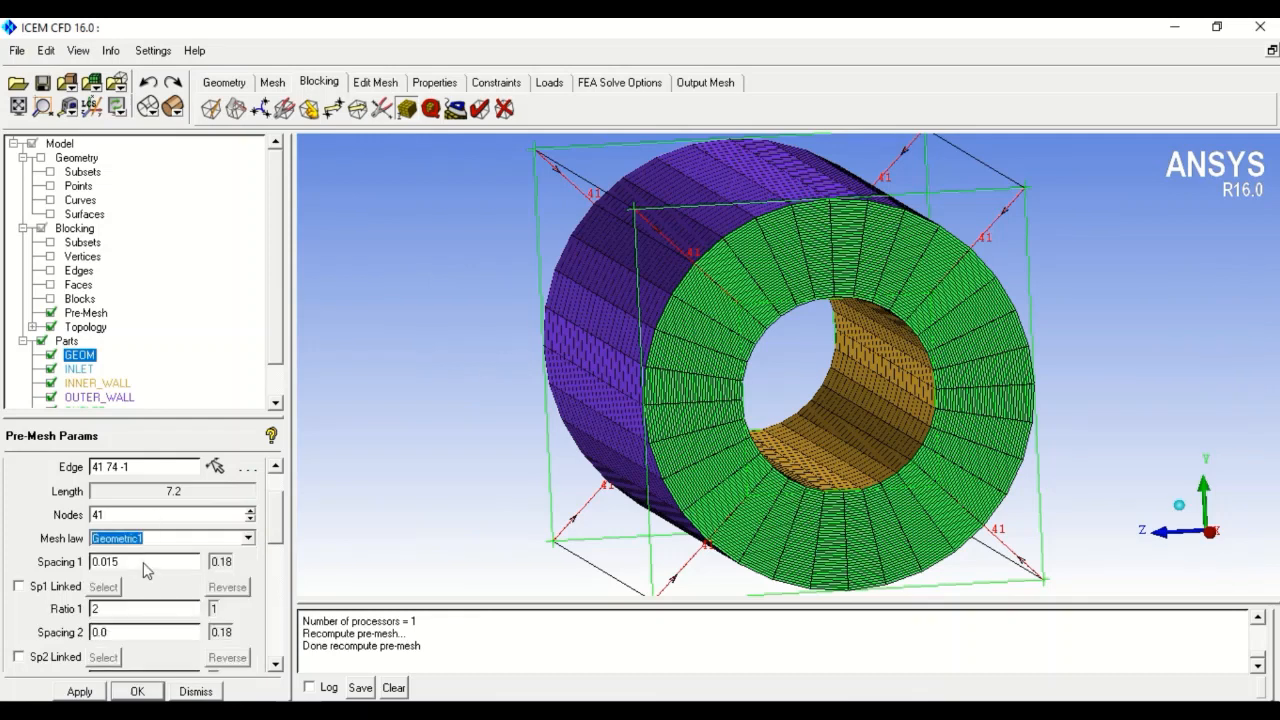
pyautogui.click(80, 691)
pyautogui.press('Return')
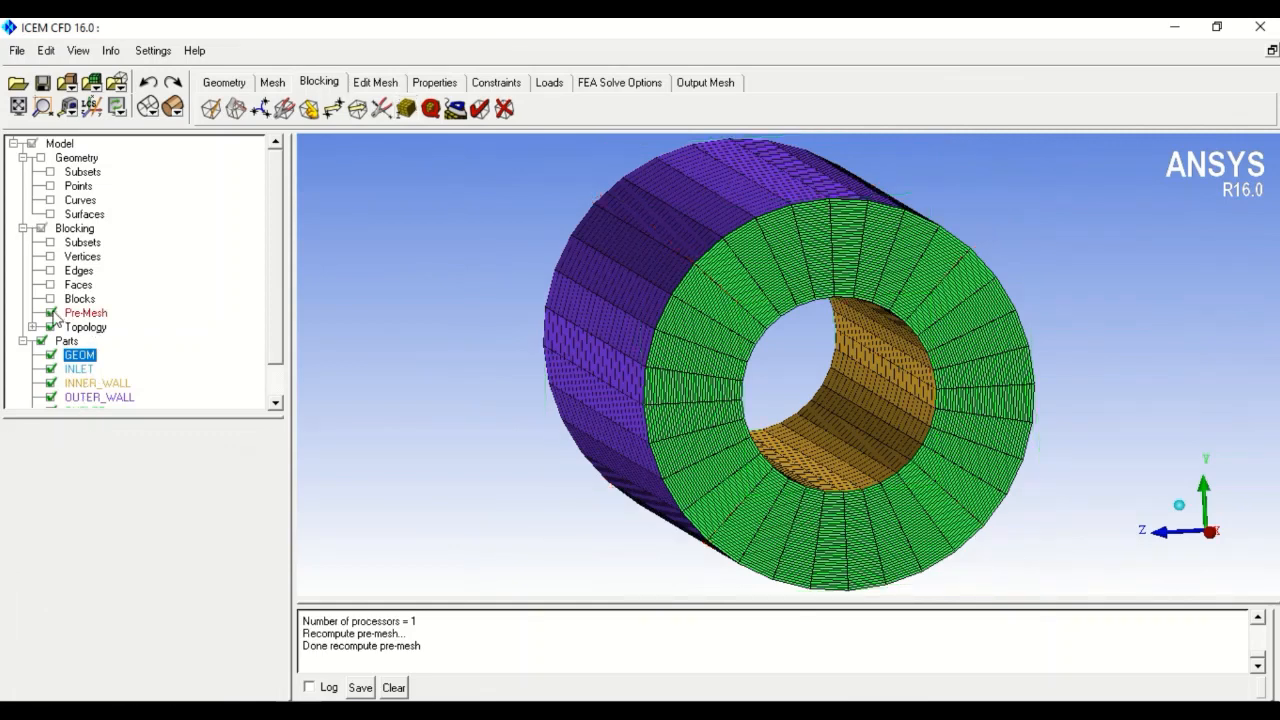
# - Recompute the out-of-date pre-mesh and zoom in where the outer wall meets the end face
pyautogui.click(51, 313)
pyautogui.click(51, 313)
pyautogui.click(465, 441)
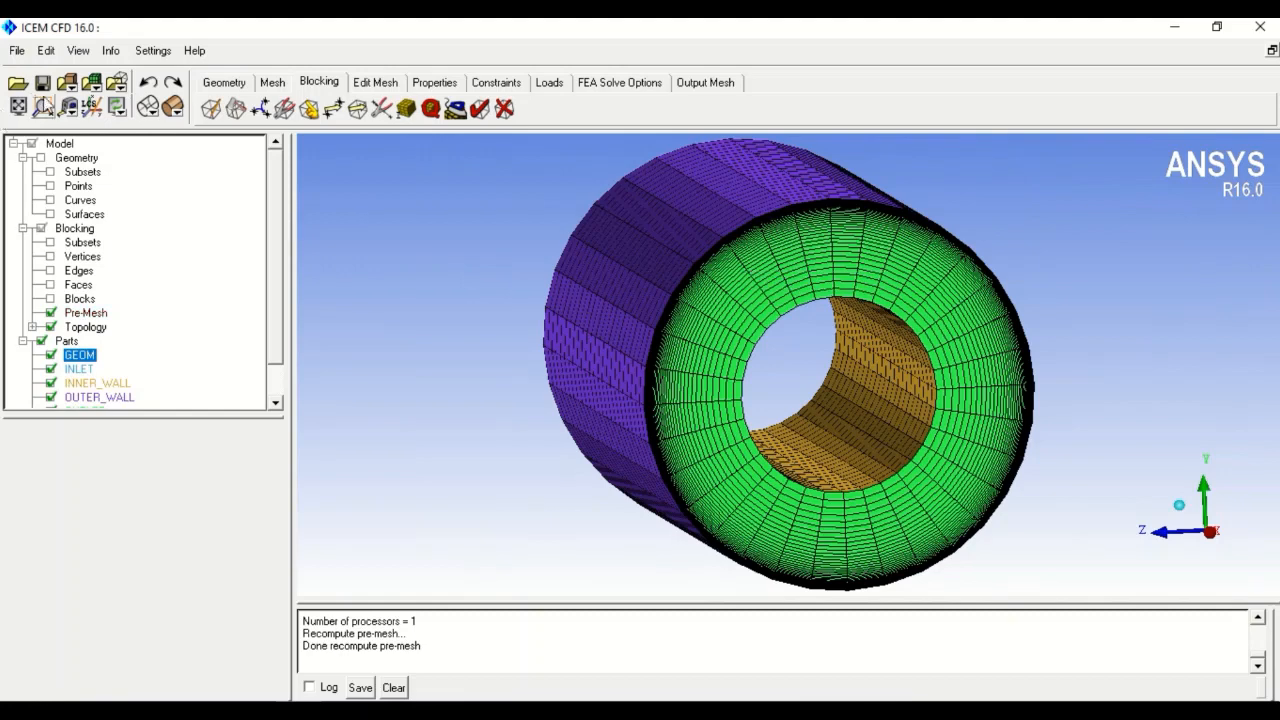
pyautogui.click(43, 107)
pyautogui.moveTo(642, 280); pyautogui.dragTo(701, 375)
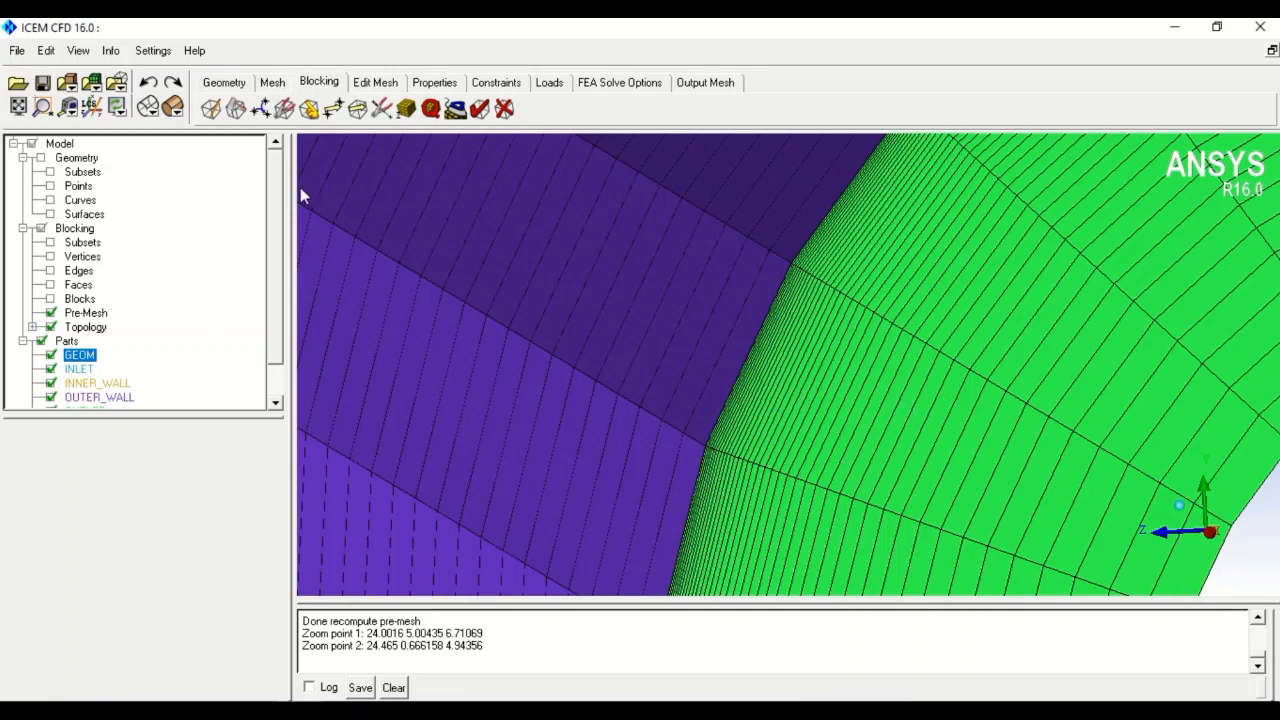
pyautogui.scroll(-6, 418, 338)
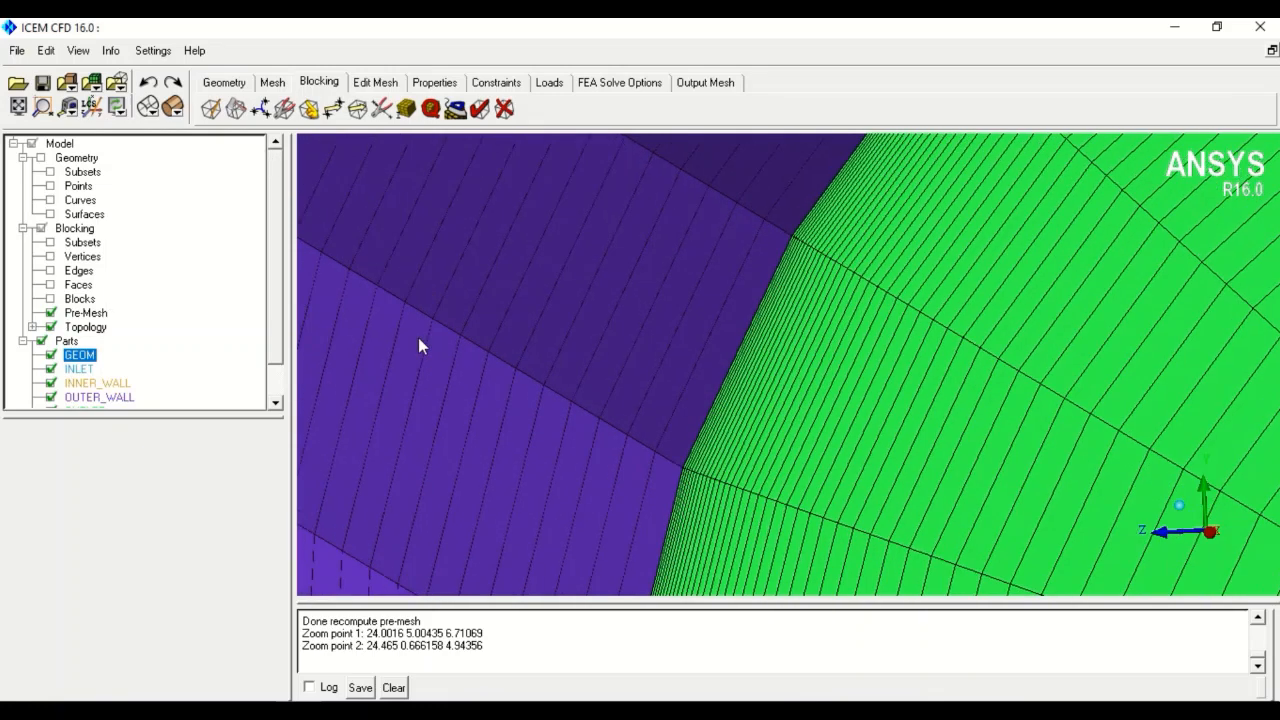
pyautogui.scroll(-4, 418, 340)
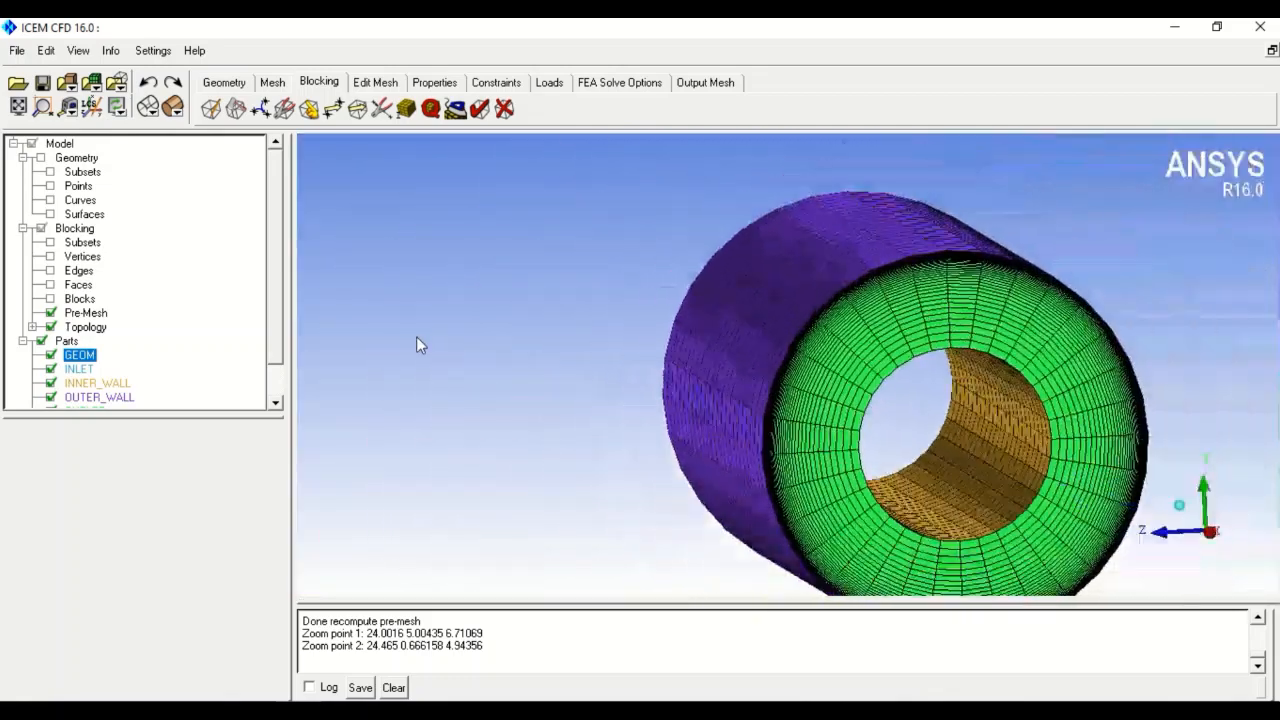
# - Compute the Determinant 3x3x3 pre-mesh quality histogram
pyautogui.click(430, 108)
pyautogui.click(255, 470)
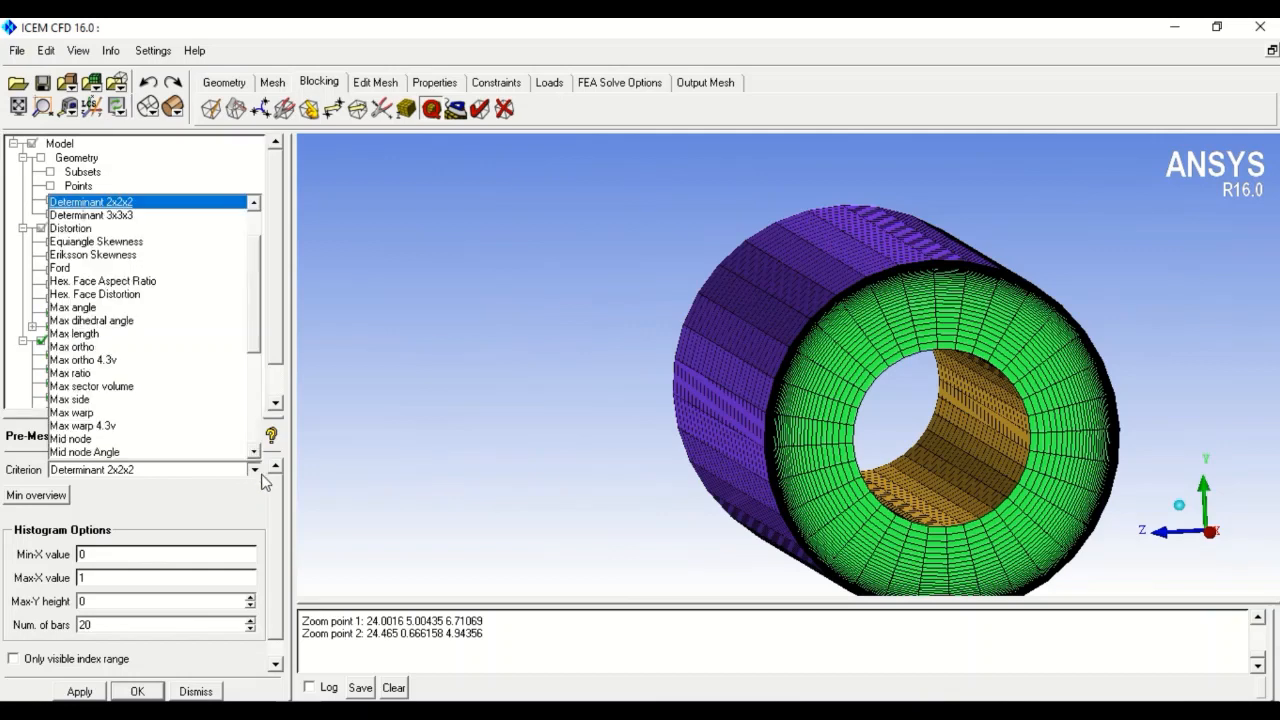
pyautogui.click(120, 215)
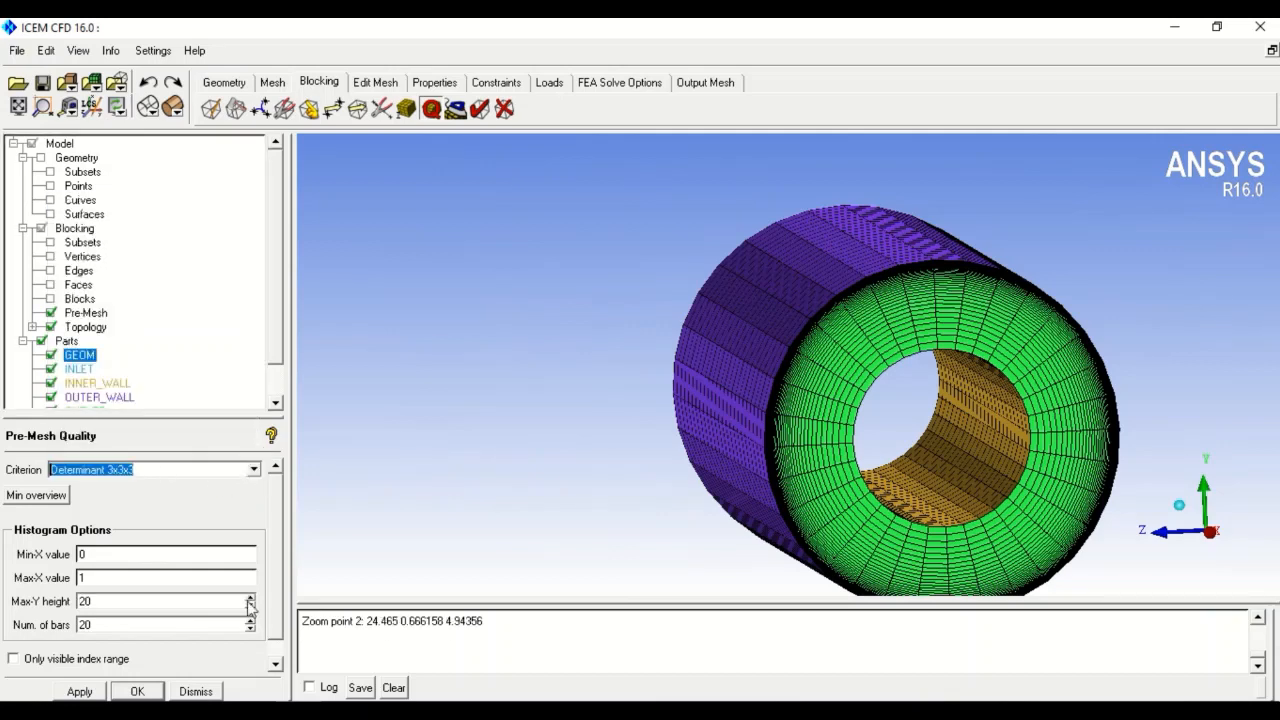
pyautogui.click(132, 693)
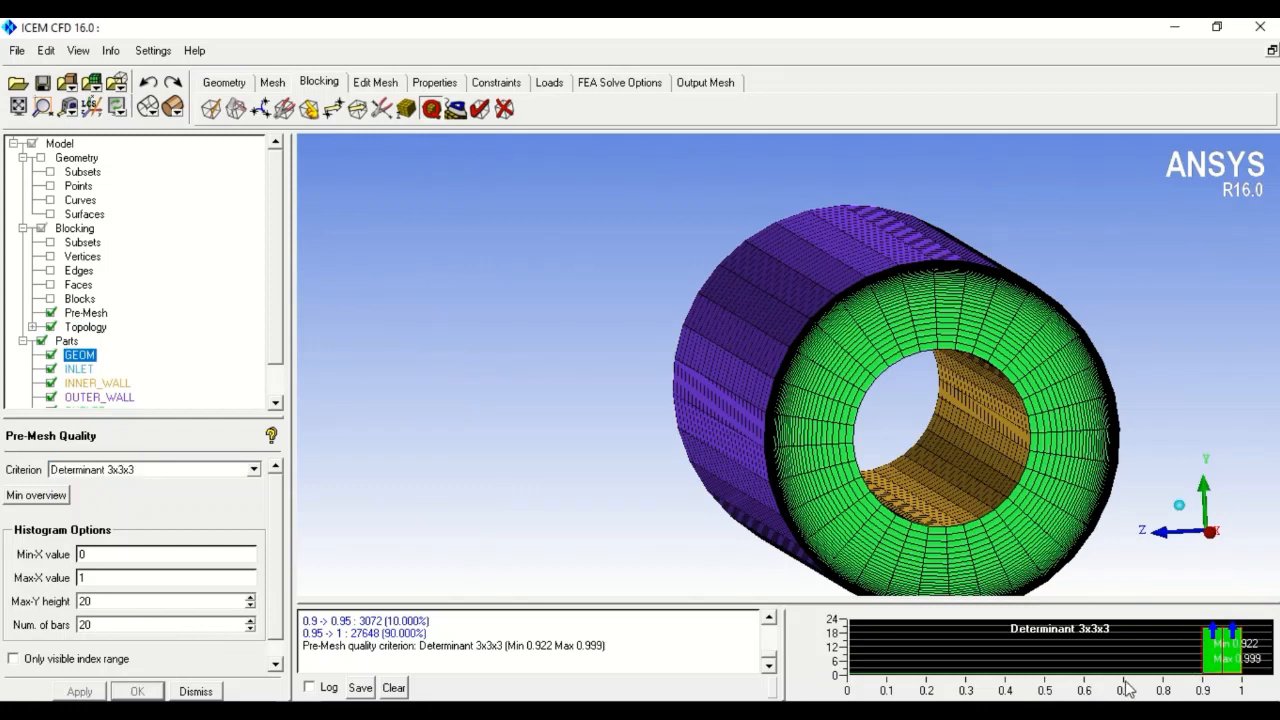
# - Compute the Distortion pre-mesh quality histogram
pyautogui.click(254, 469)
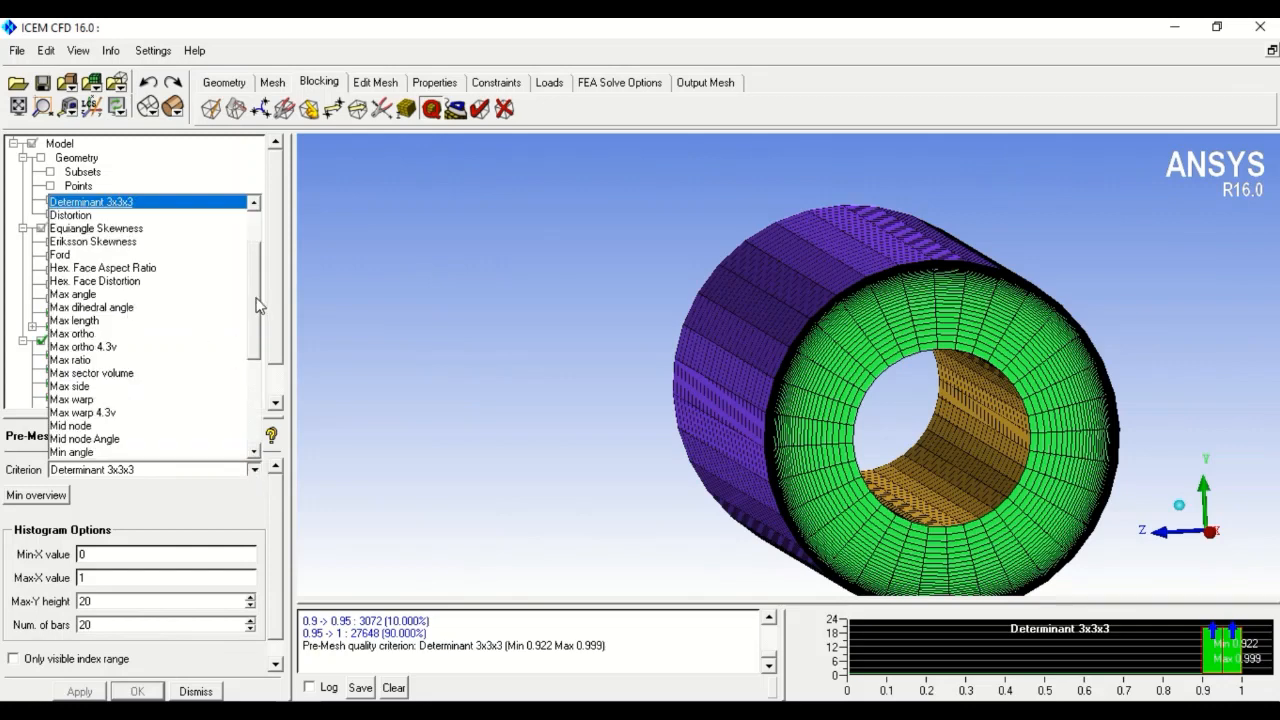
pyautogui.scroll(1, 257, 302)
pyautogui.click(110, 228)
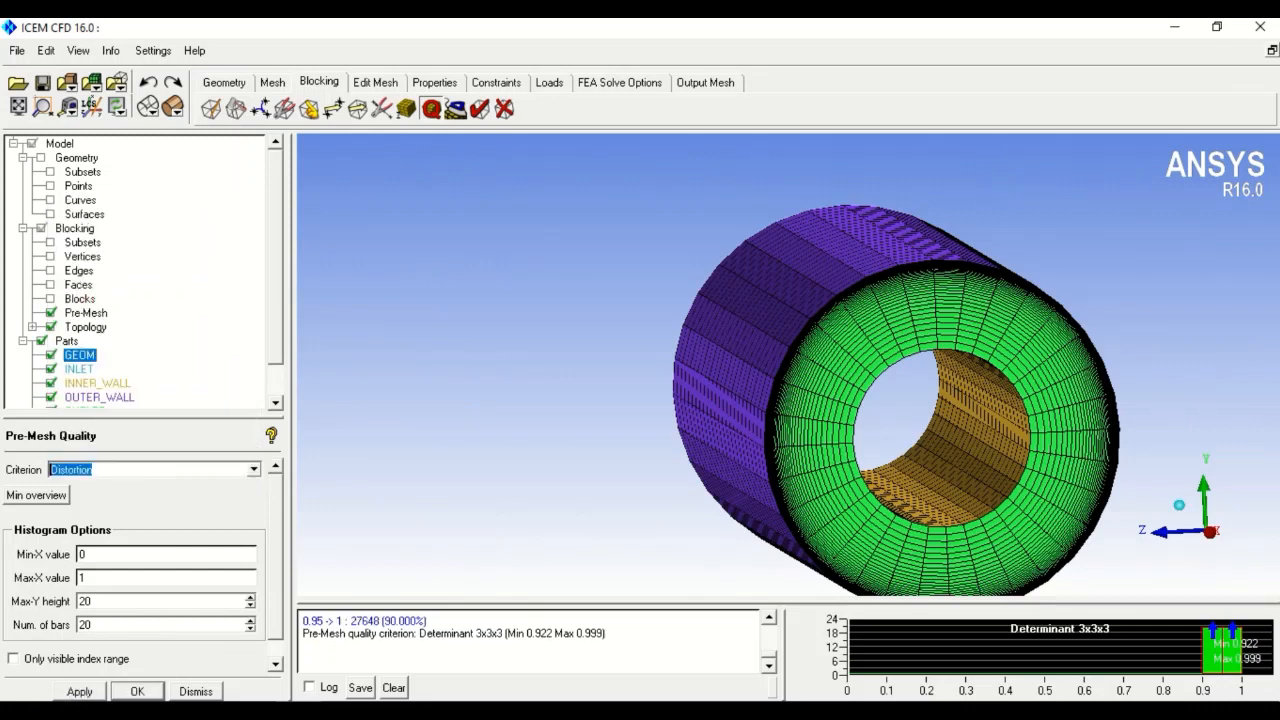
pyautogui.click(122, 692)
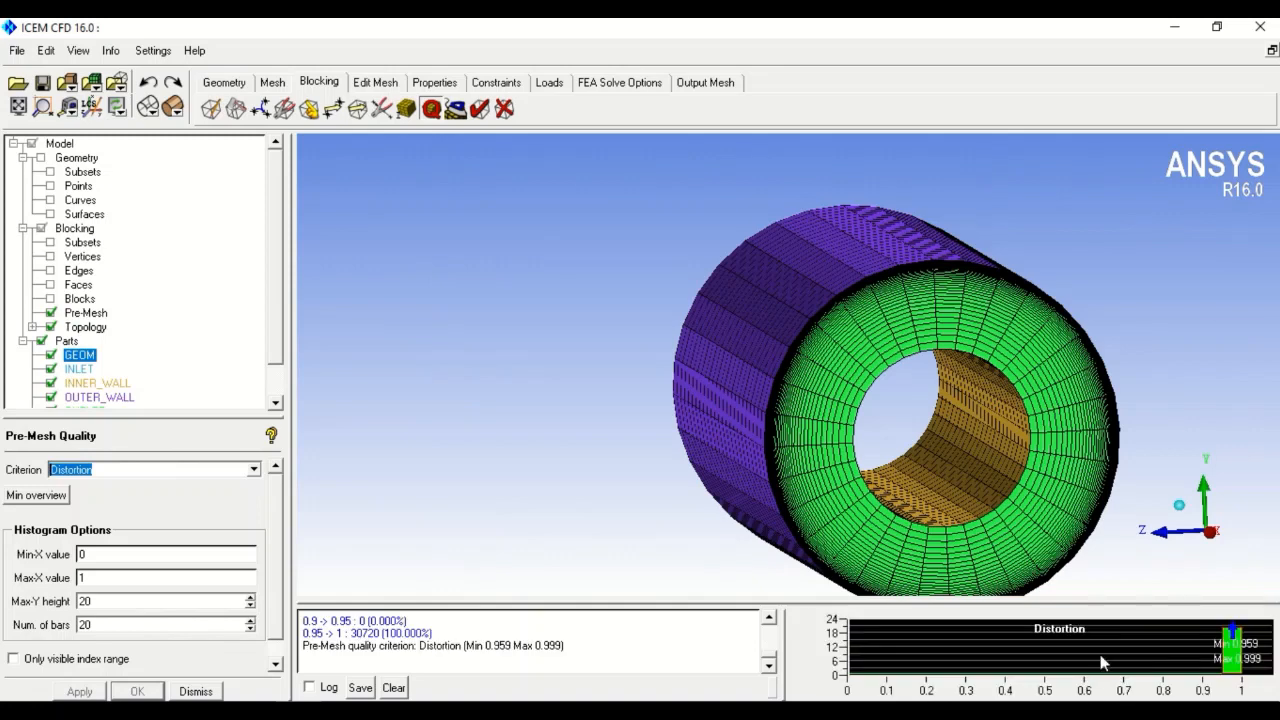
# - Compute the Volume pre-mesh quality histogram
pyautogui.click(254, 469)
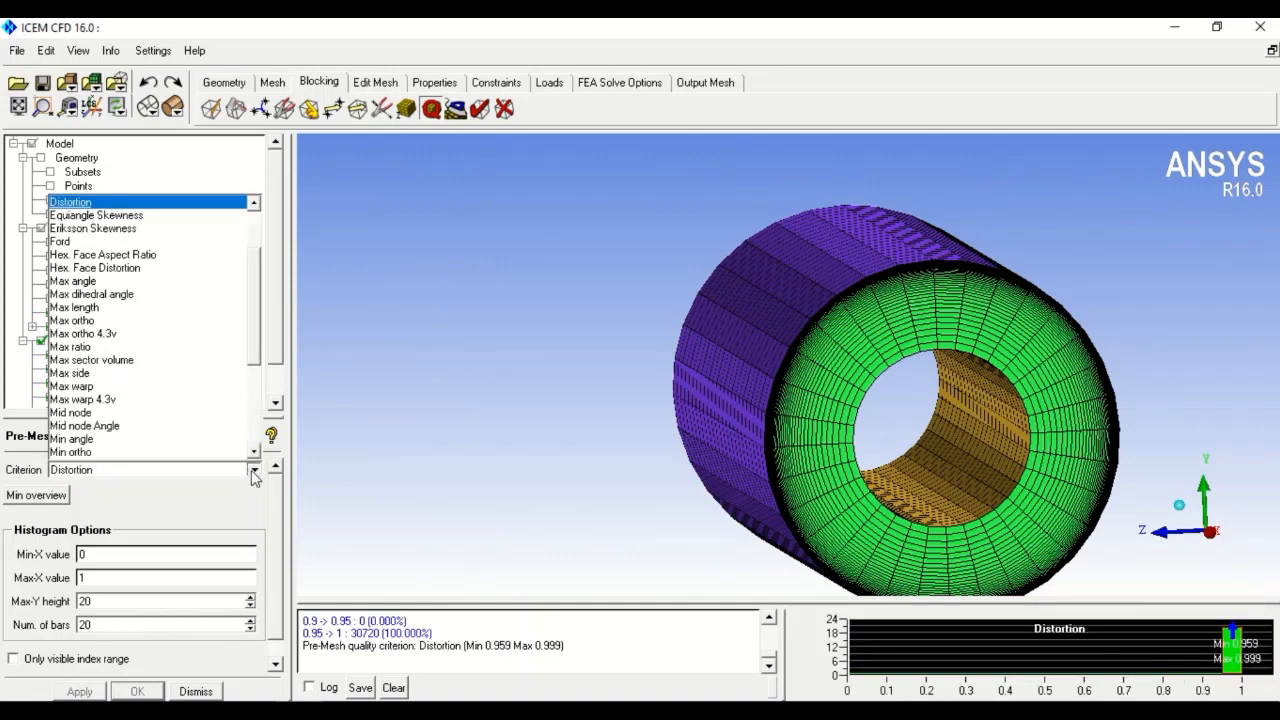
pyautogui.scroll(-2, 248, 329)
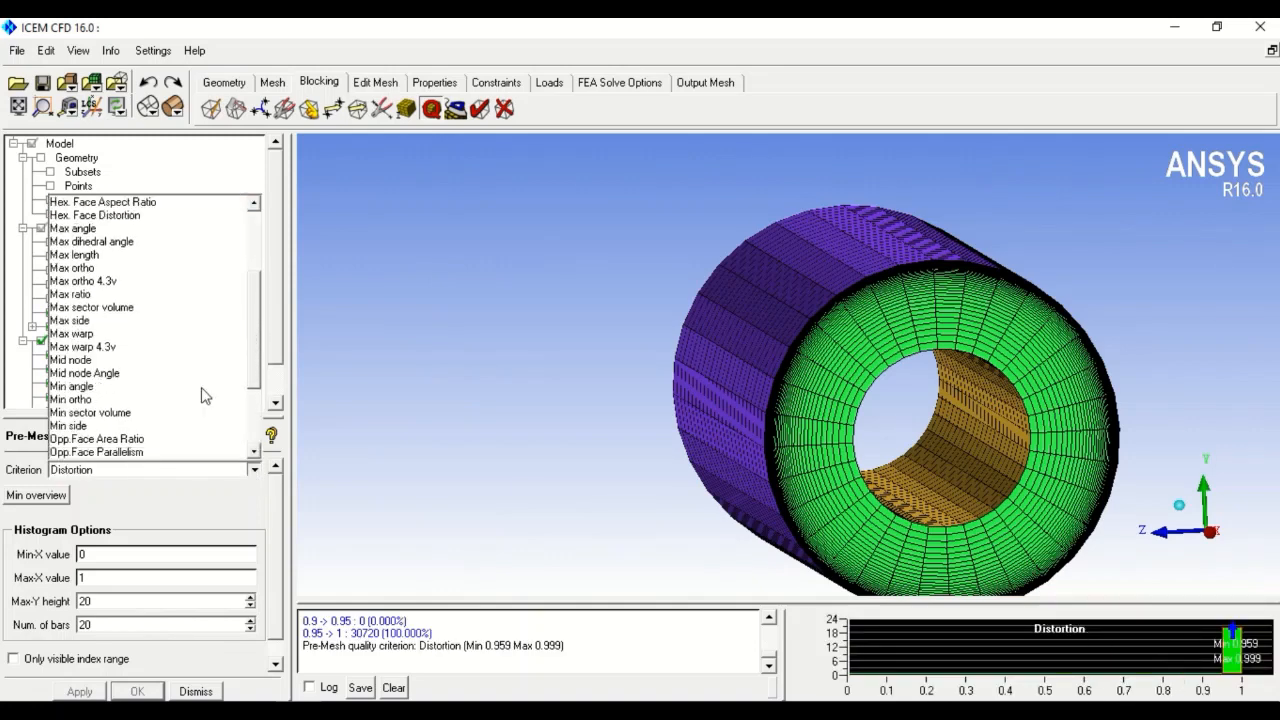
pyautogui.scroll(-4, 90, 350)
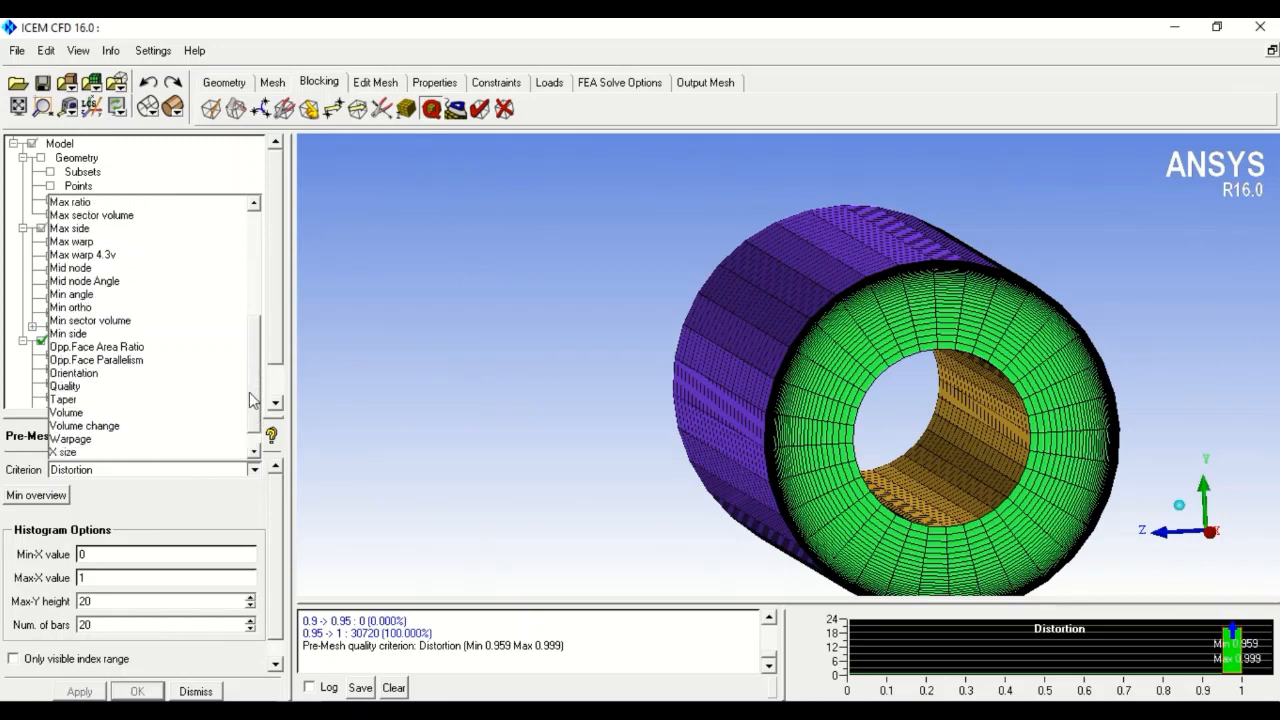
pyautogui.click(77, 404)
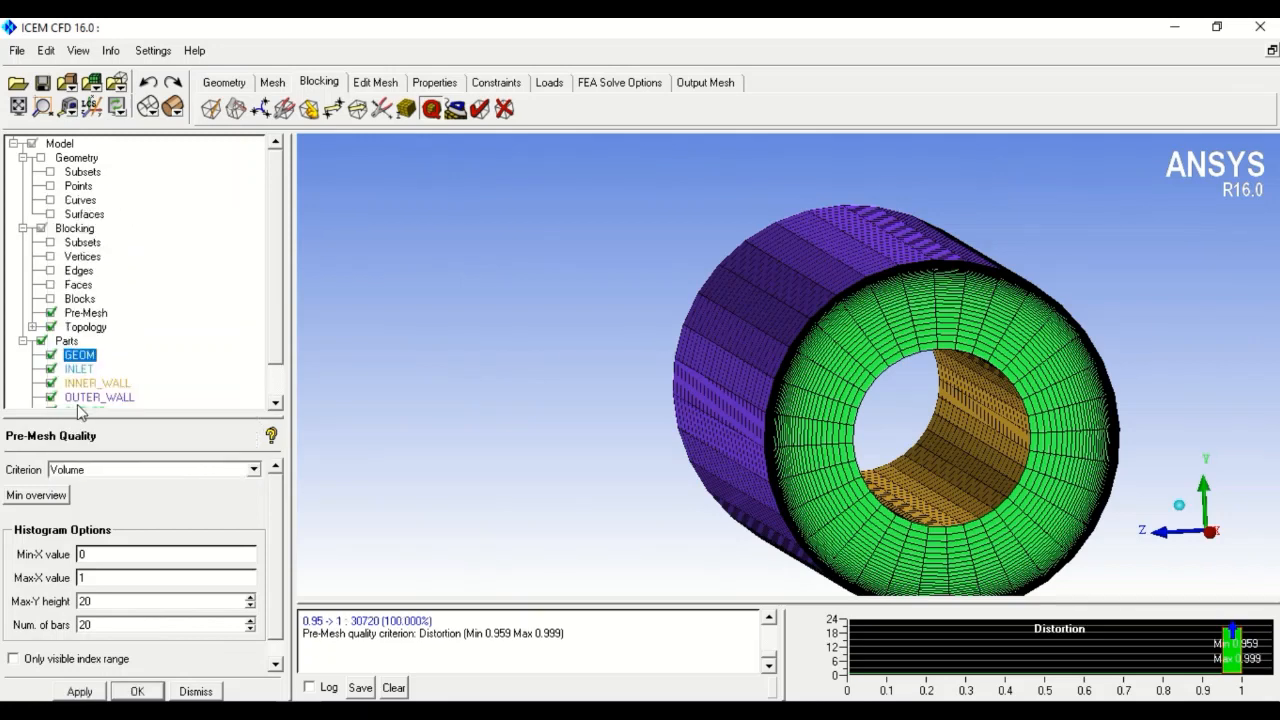
pyautogui.click(100, 693)
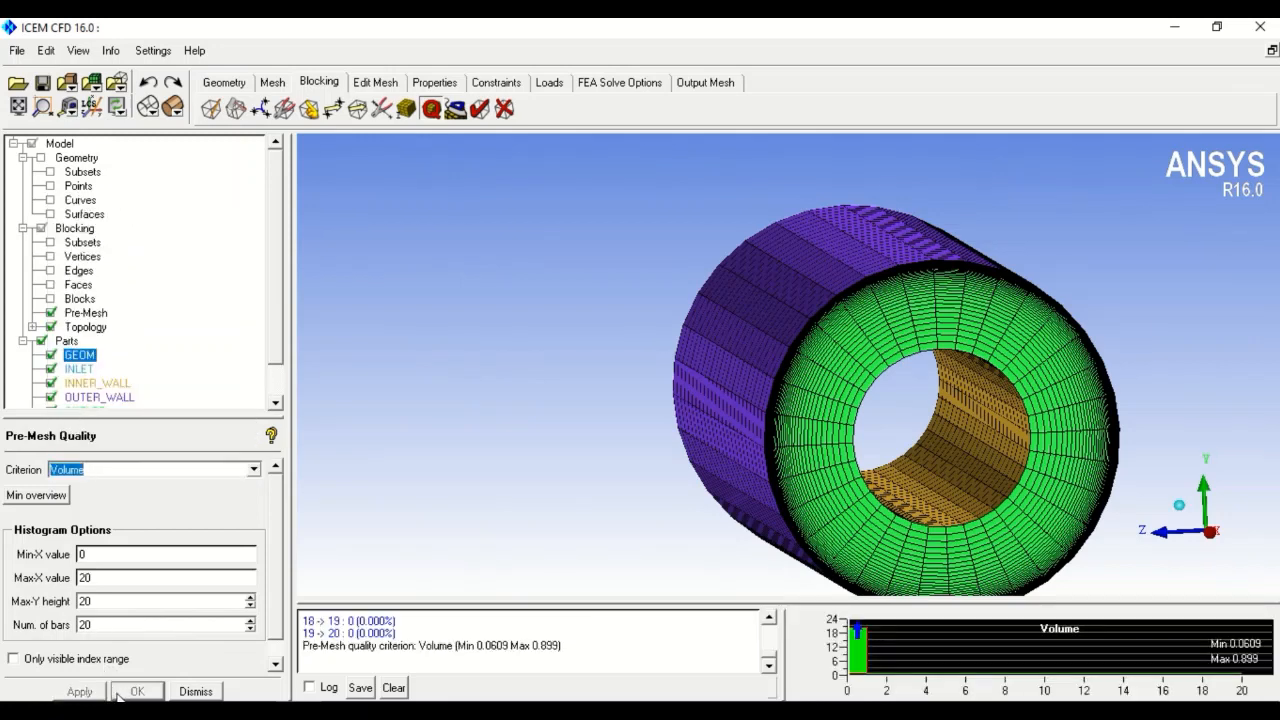